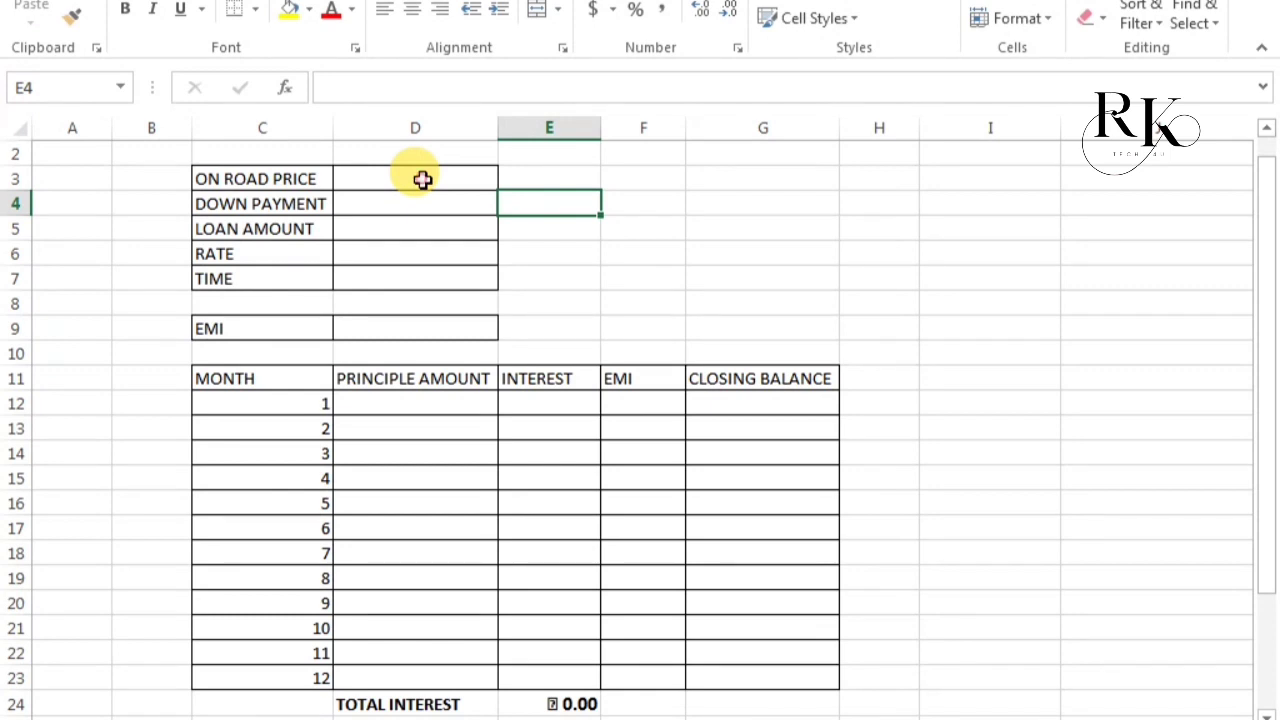
Enter 112000 as the on road price in cell D3.
{"action": "left_click", "coordinate": [422, 179]}
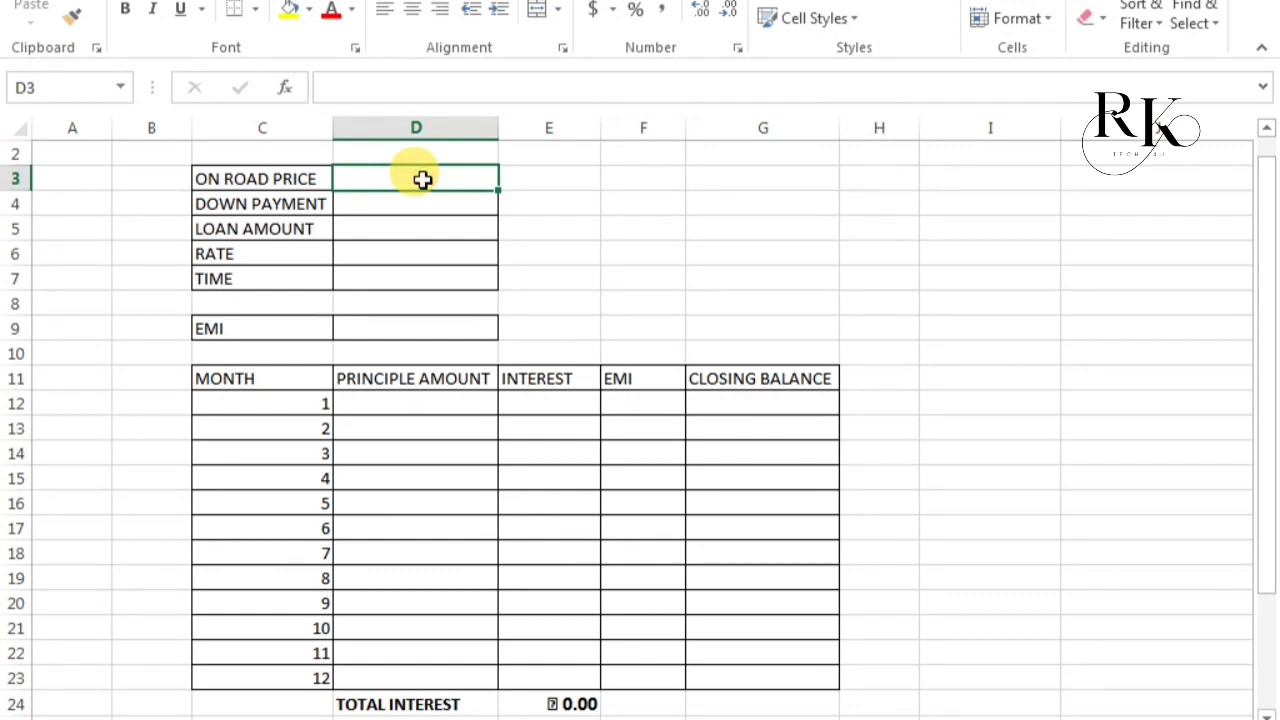
{"action": "left_click", "coordinate": [420, 203]}
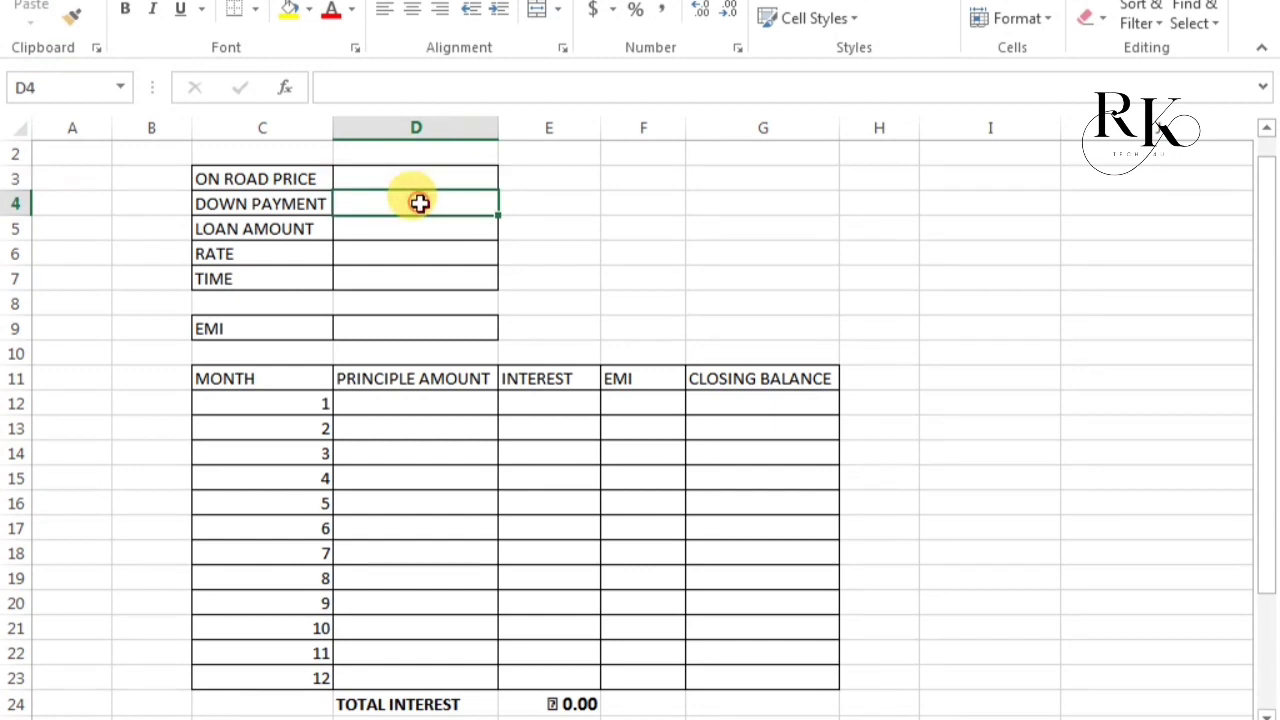
{"action": "left_click", "coordinate": [341, 181]}
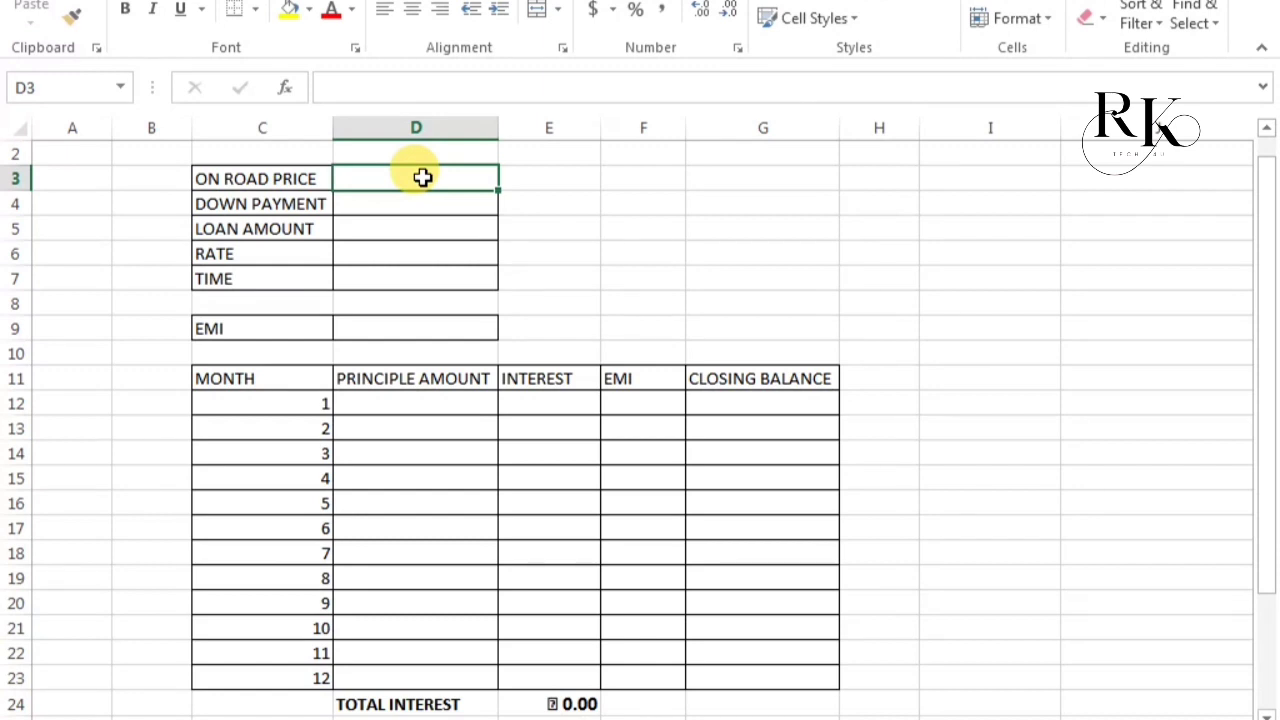
{"action": "type", "text": "112"}
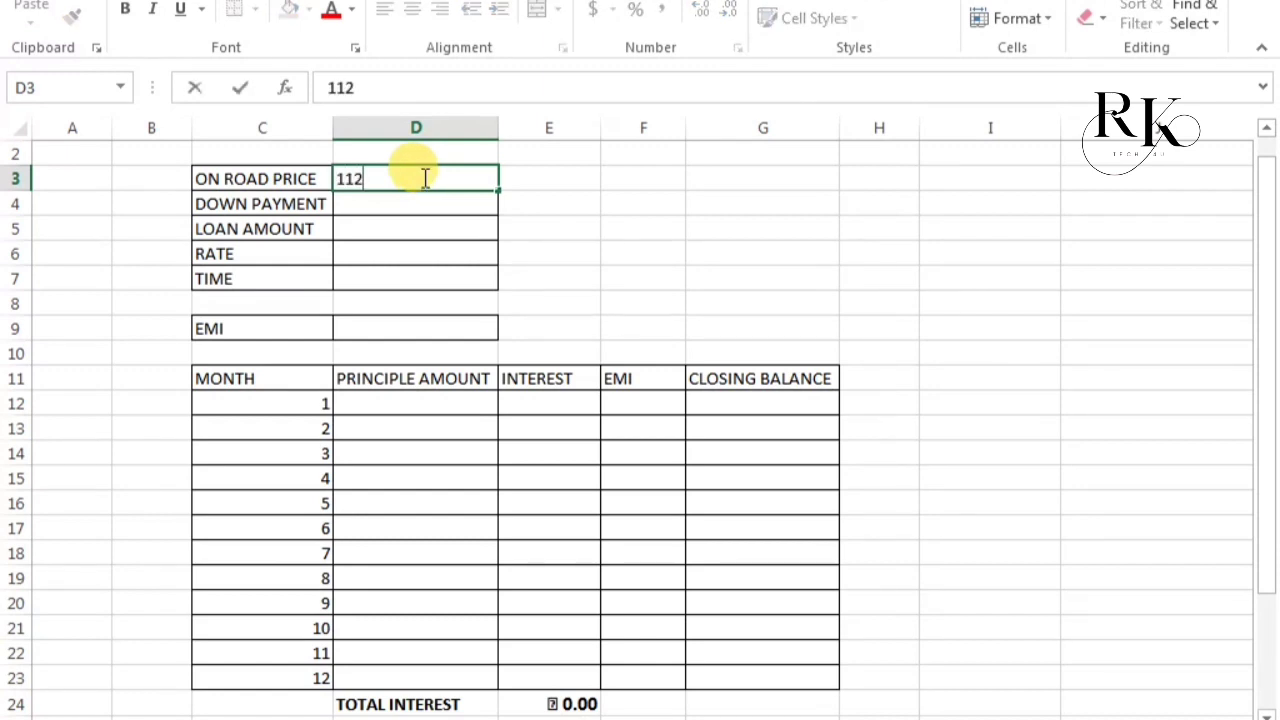
{"action": "type", "text": "000"}
{"action": "key", "text": "Return"}
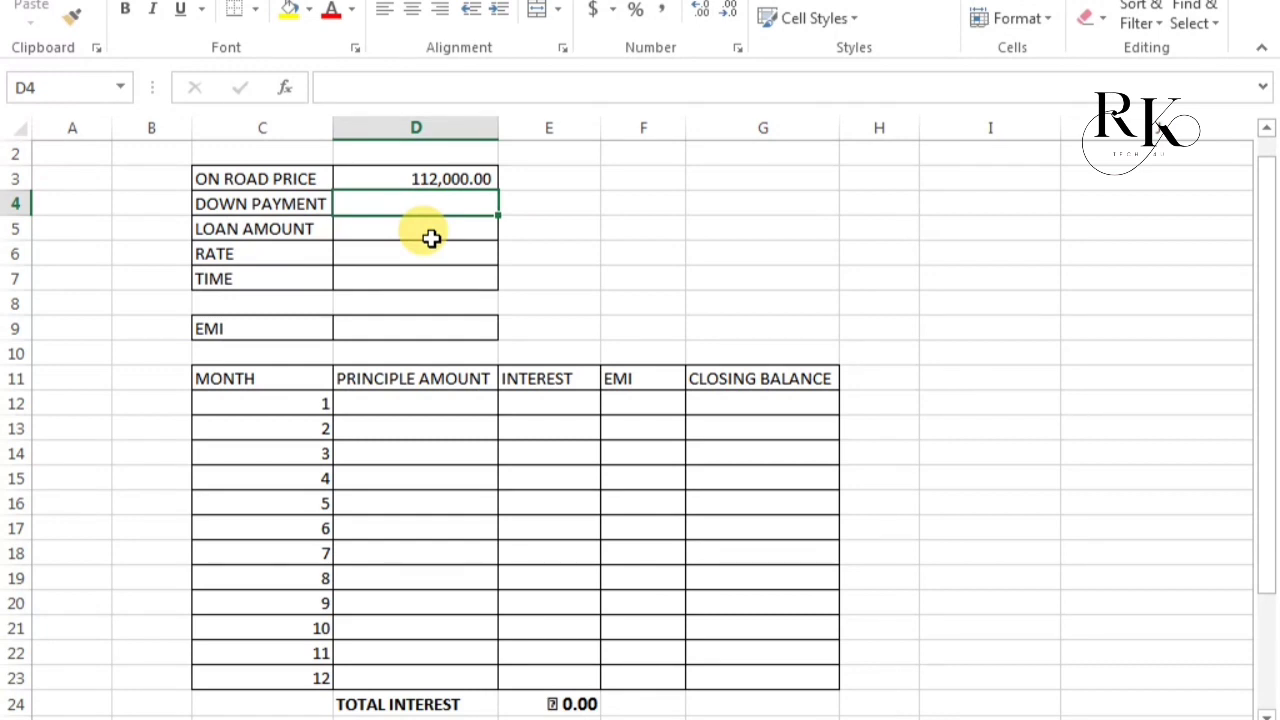
Enter 30000 as the down payment in D4 and apply the comma number style to it.
{"action": "type", "text": "30000"}
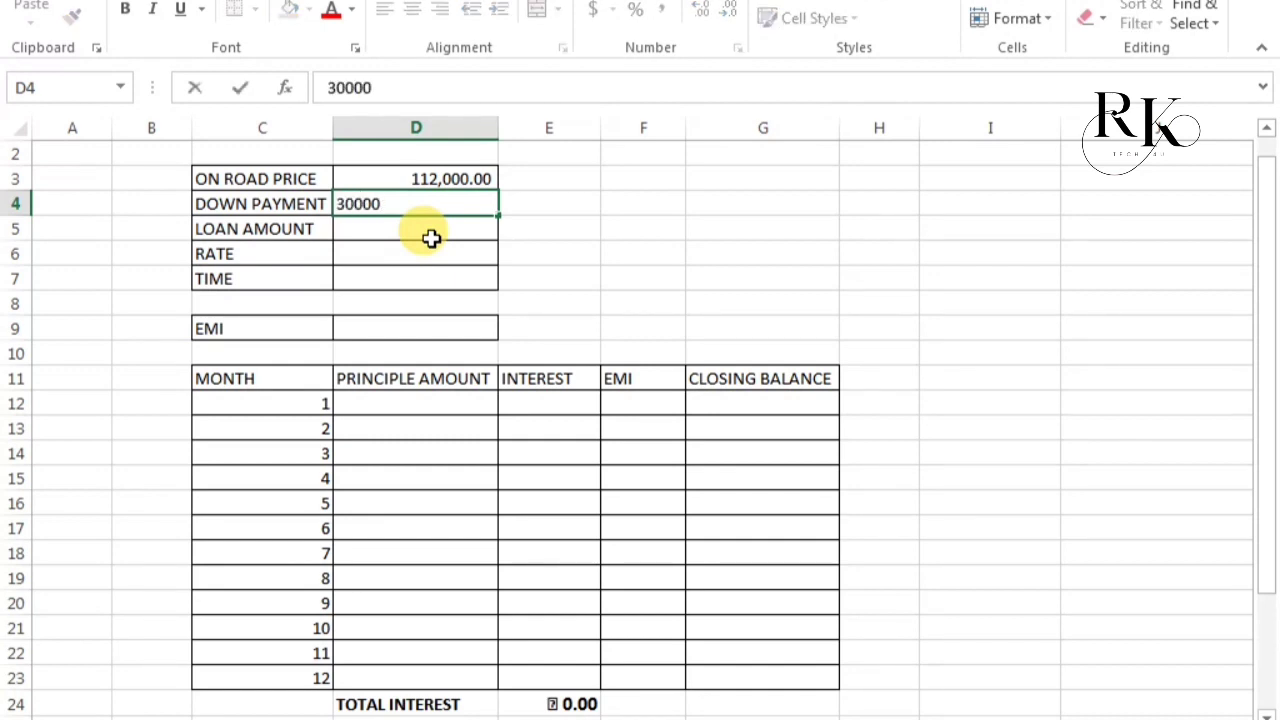
{"action": "key", "text": "Return"}
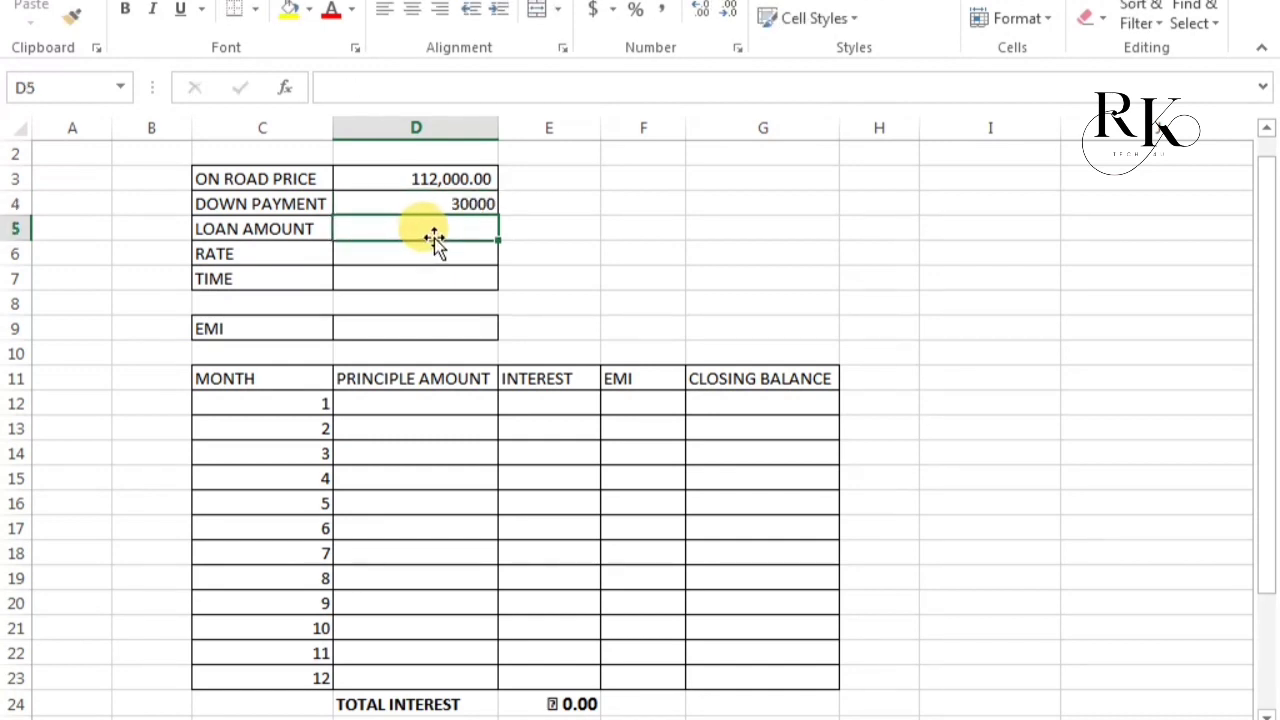
{"action": "left_click", "coordinate": [456, 201]}
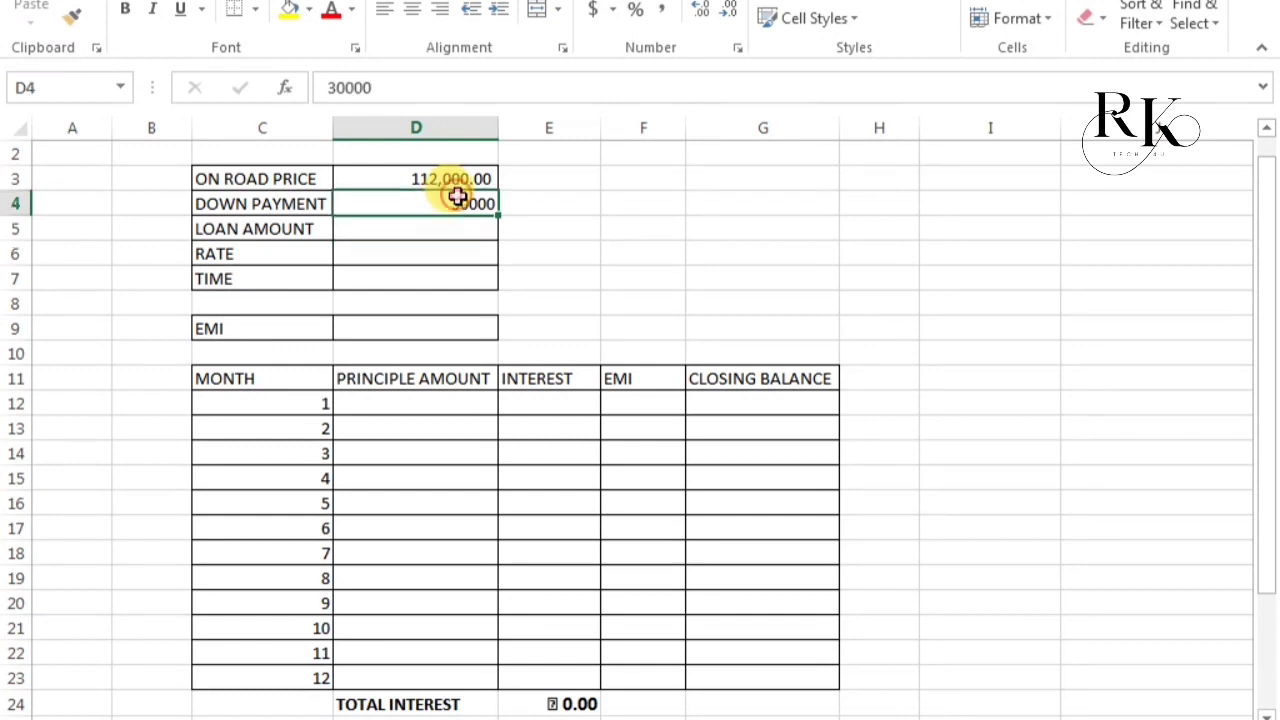
{"action": "left_click", "coordinate": [660, 12]}
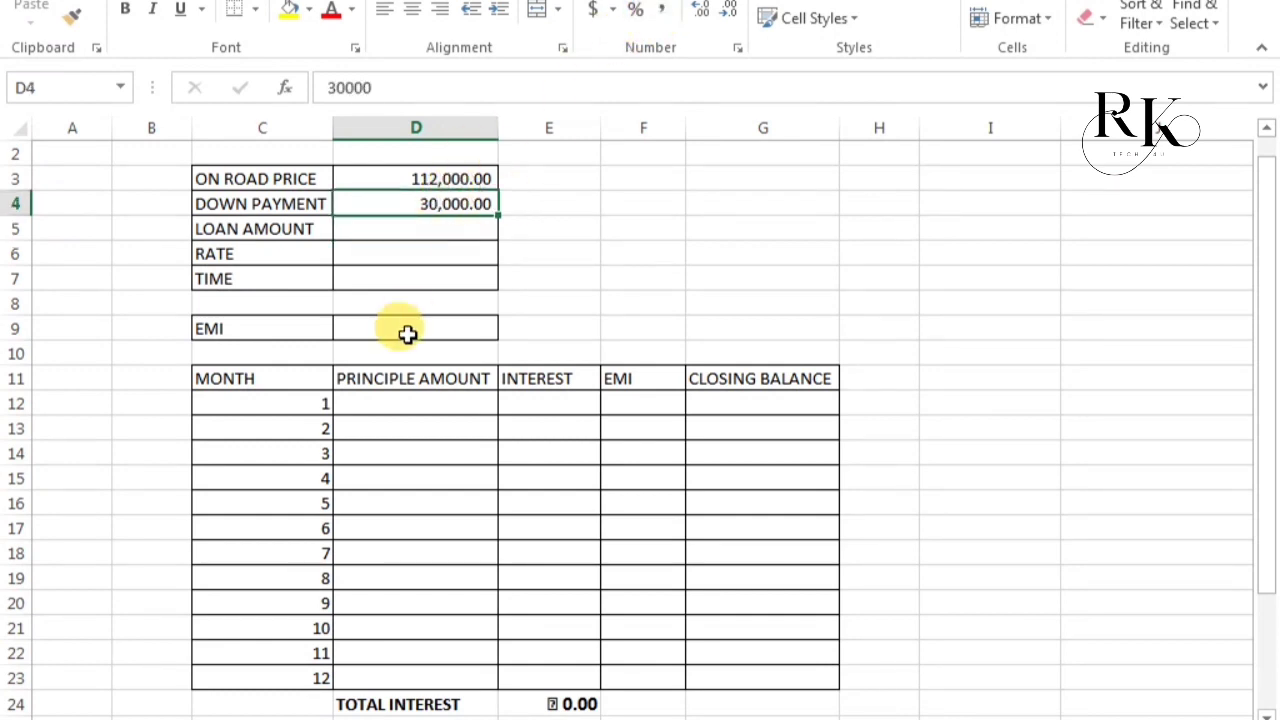
Calculate the loan amount in D5 as the on road price minus the down payment, using =D3-D4.
{"action": "left_click", "coordinate": [432, 222]}
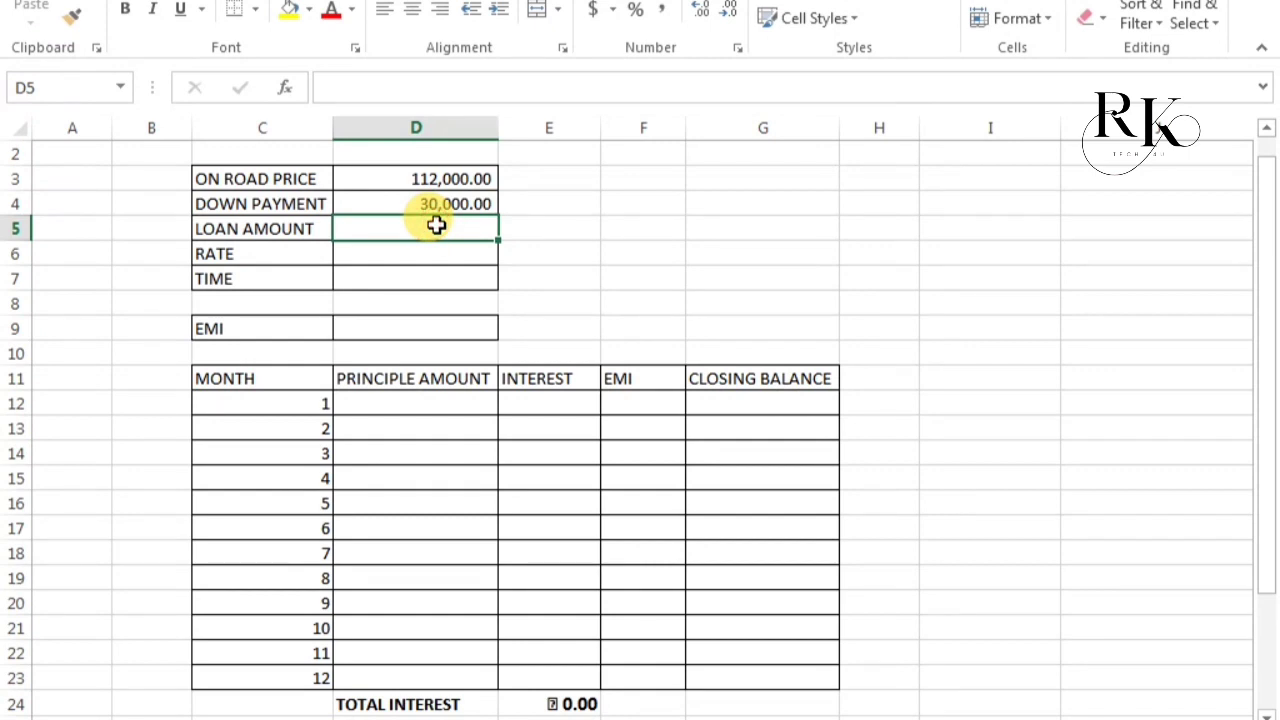
{"action": "type", "text": "="}
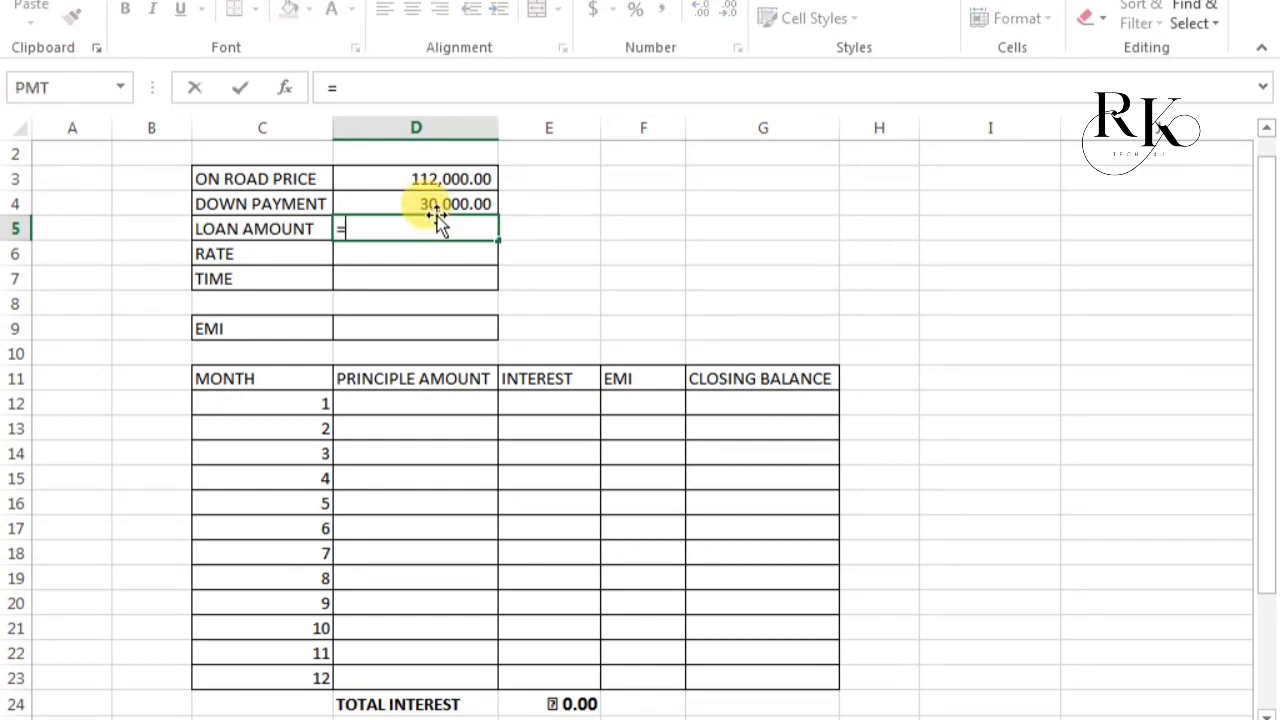
{"action": "left_click", "coordinate": [444, 180]}
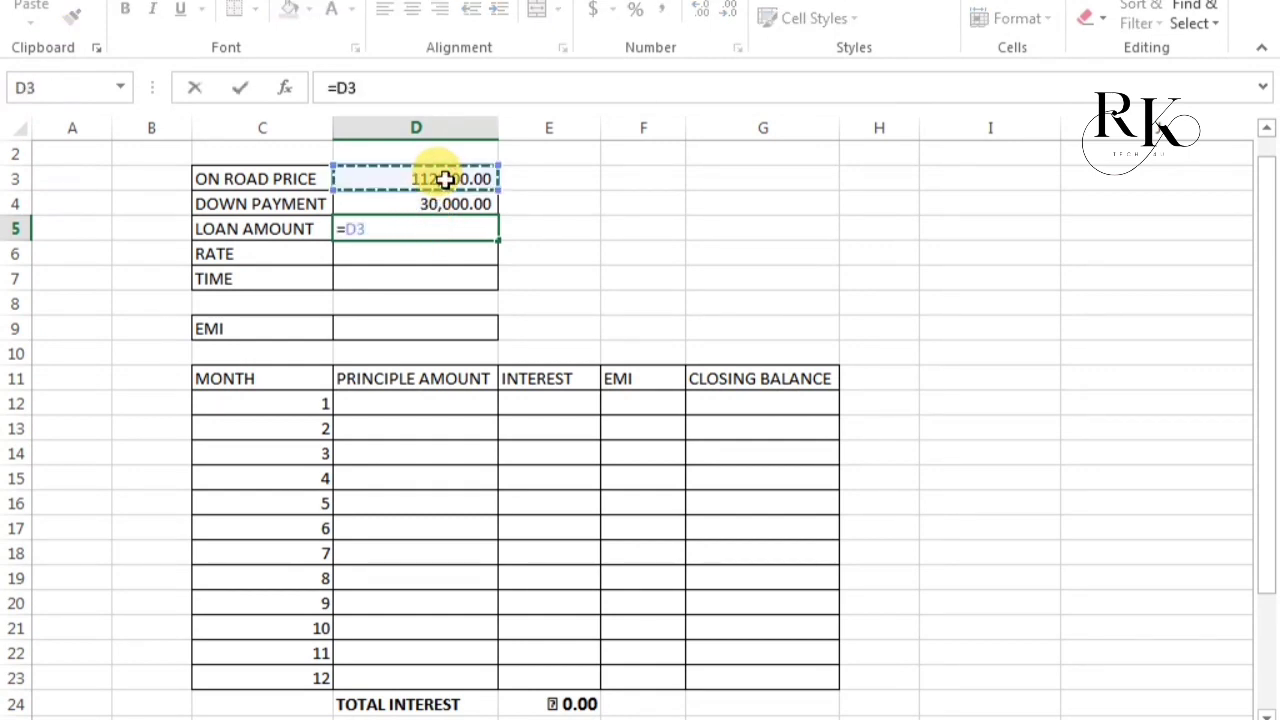
{"action": "type", "text": "-"}
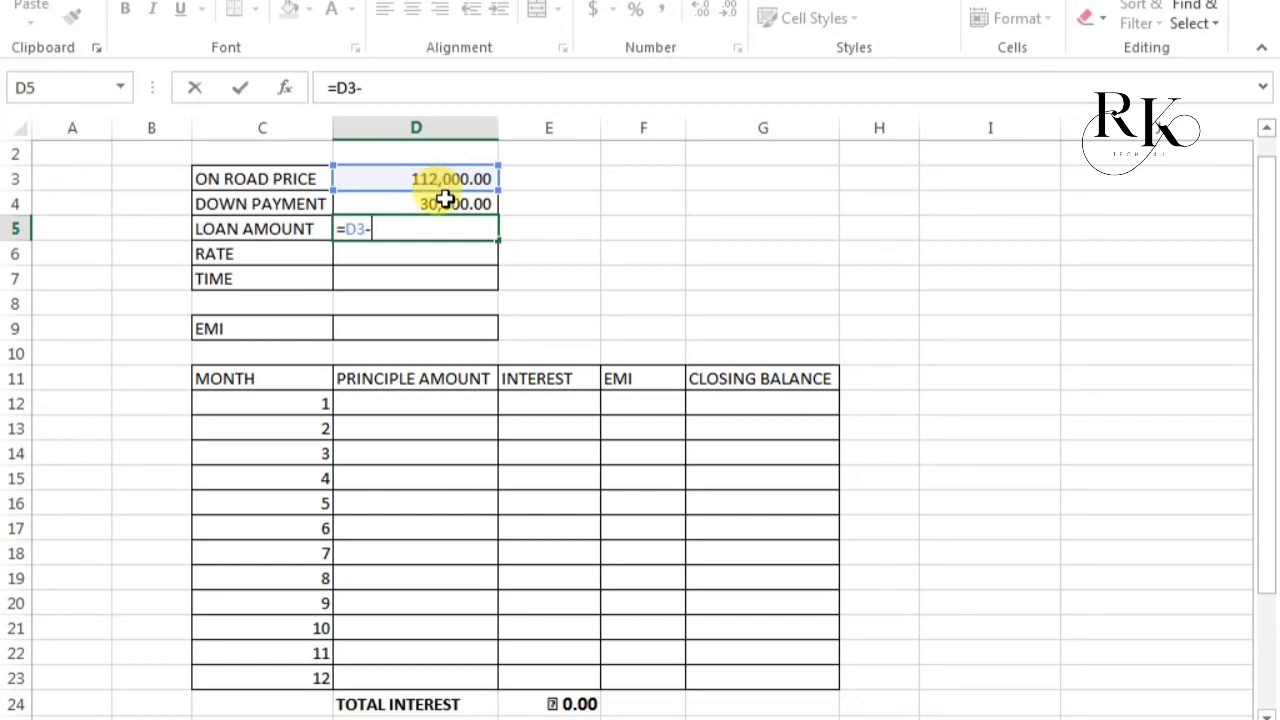
{"action": "left_click", "coordinate": [444, 200]}
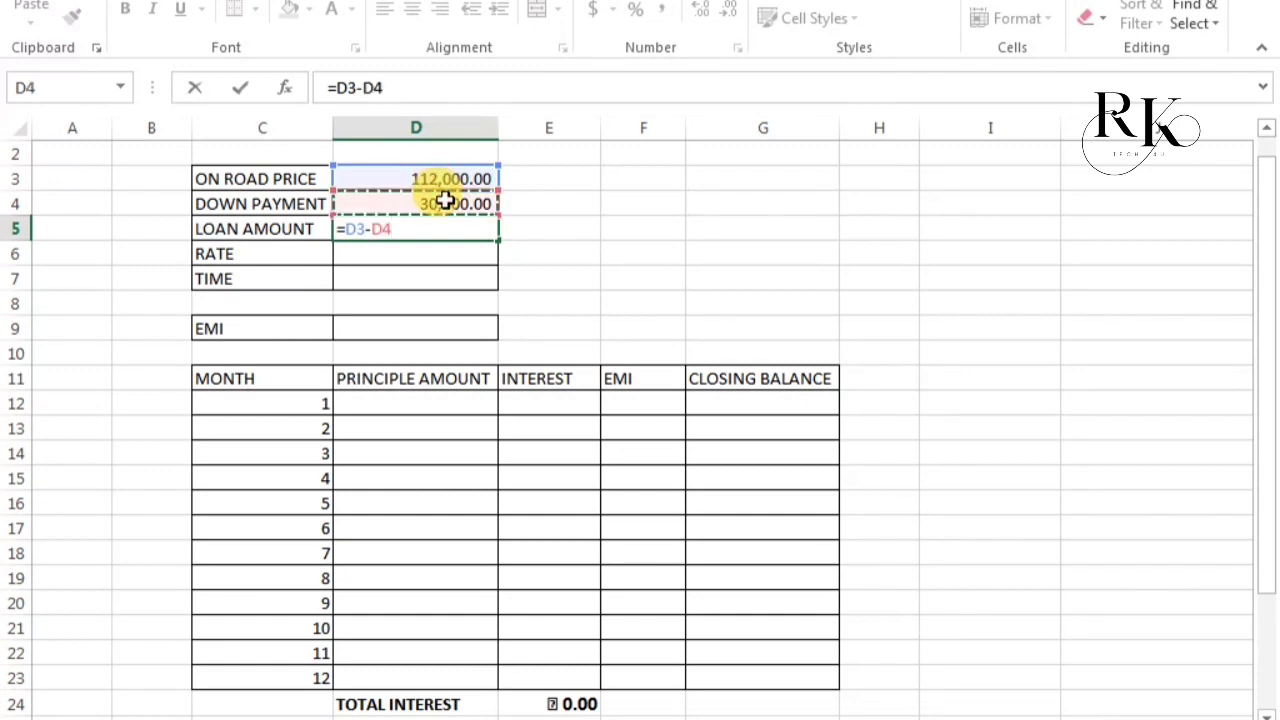
{"action": "key", "text": "Return"}
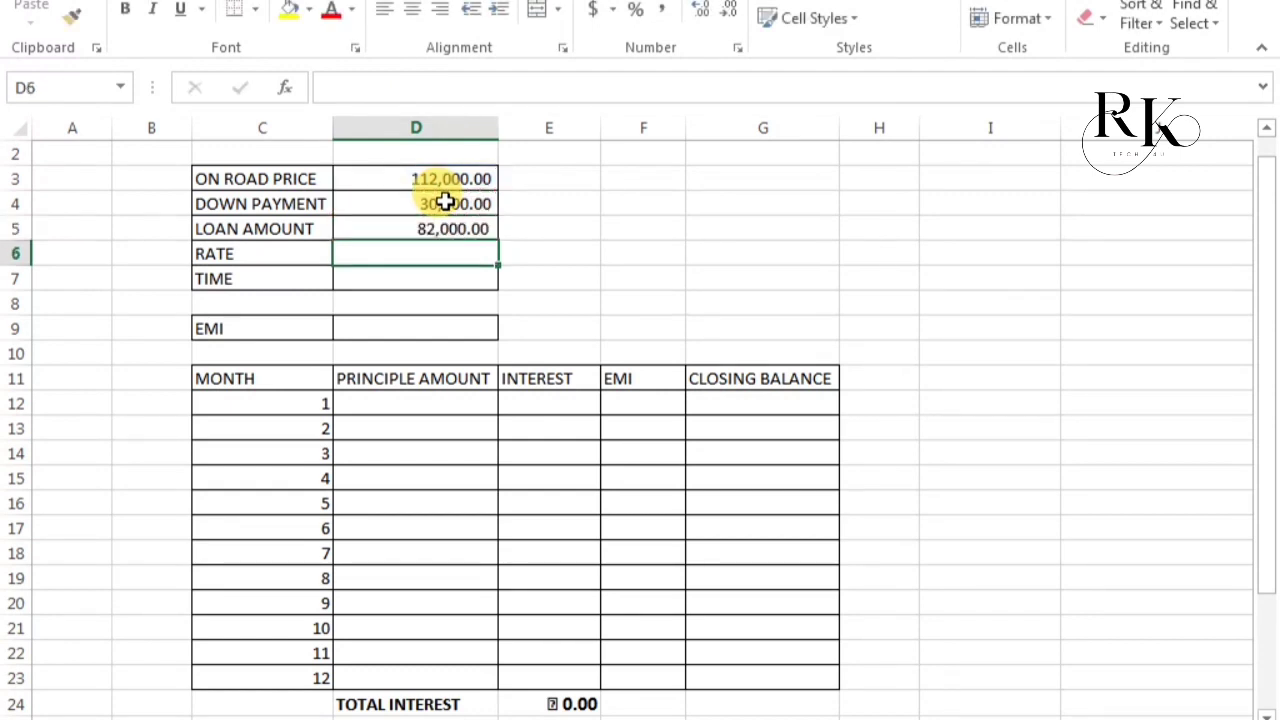
{"action": "left_click", "coordinate": [441, 229]}
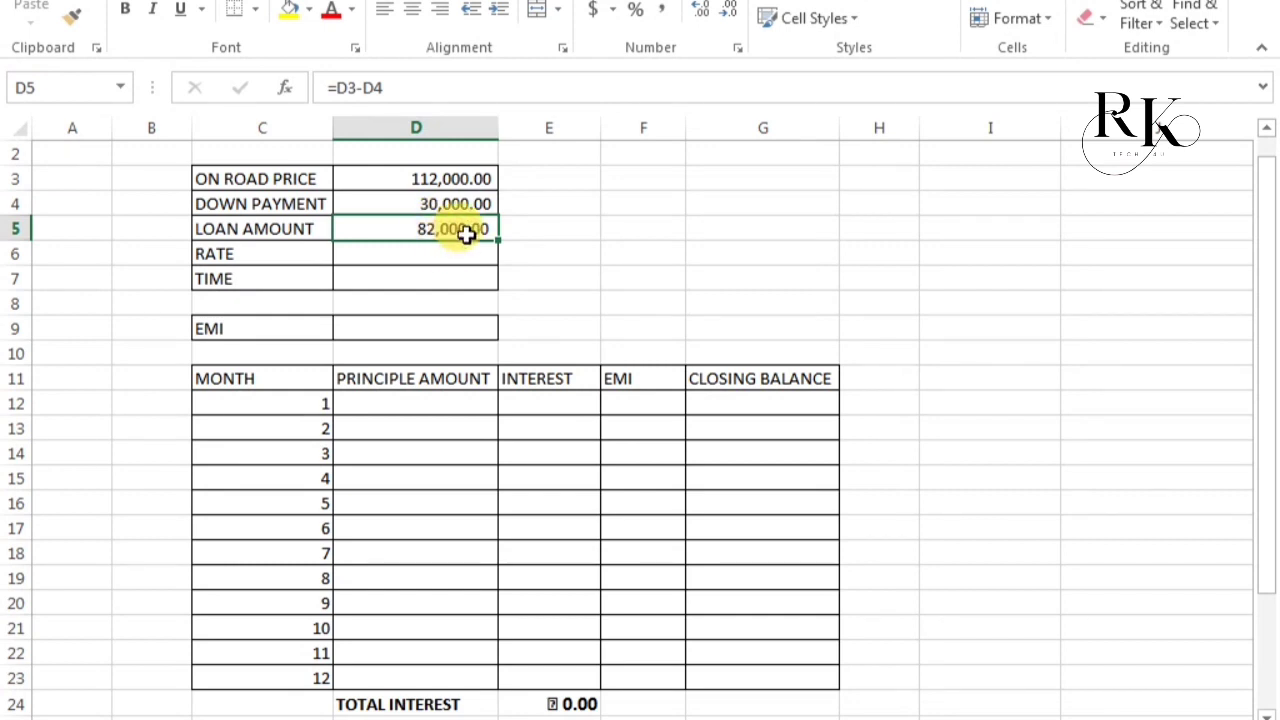
{"action": "left_click", "coordinate": [452, 200]}
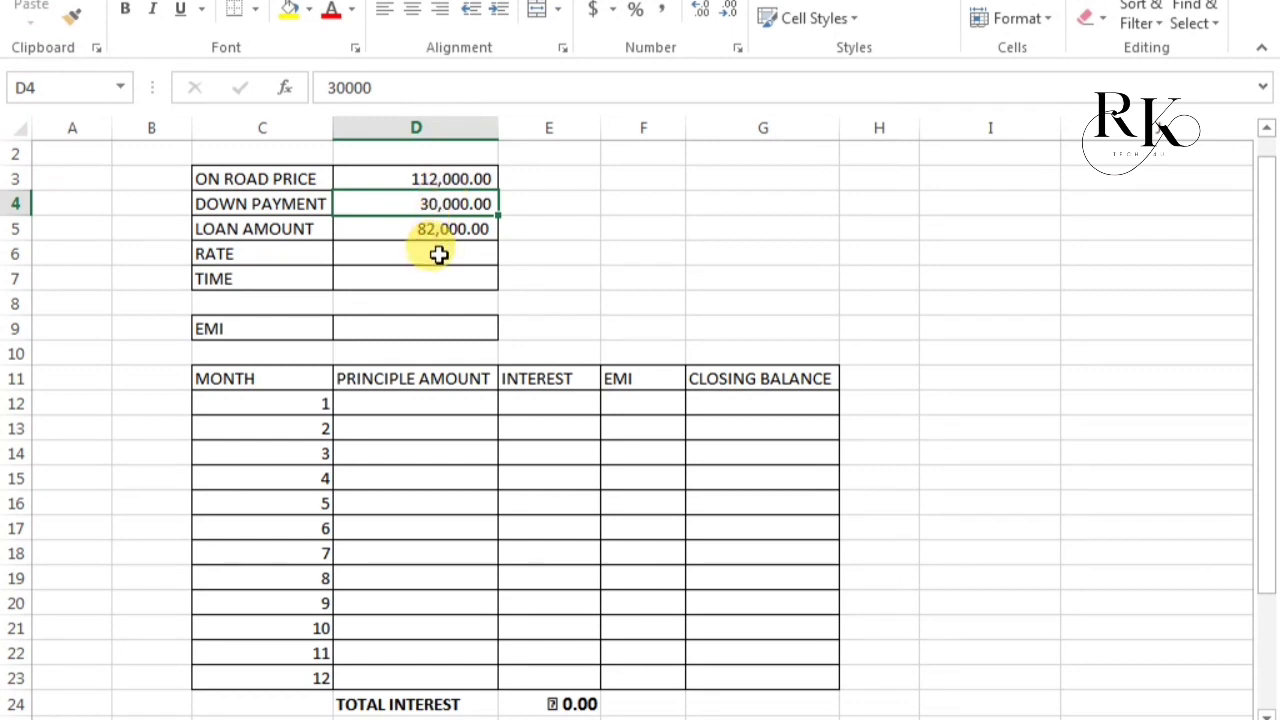
Enter a rate of 10.75% in D6 and a time of 1 in D7.
{"action": "left_click", "coordinate": [438, 254]}
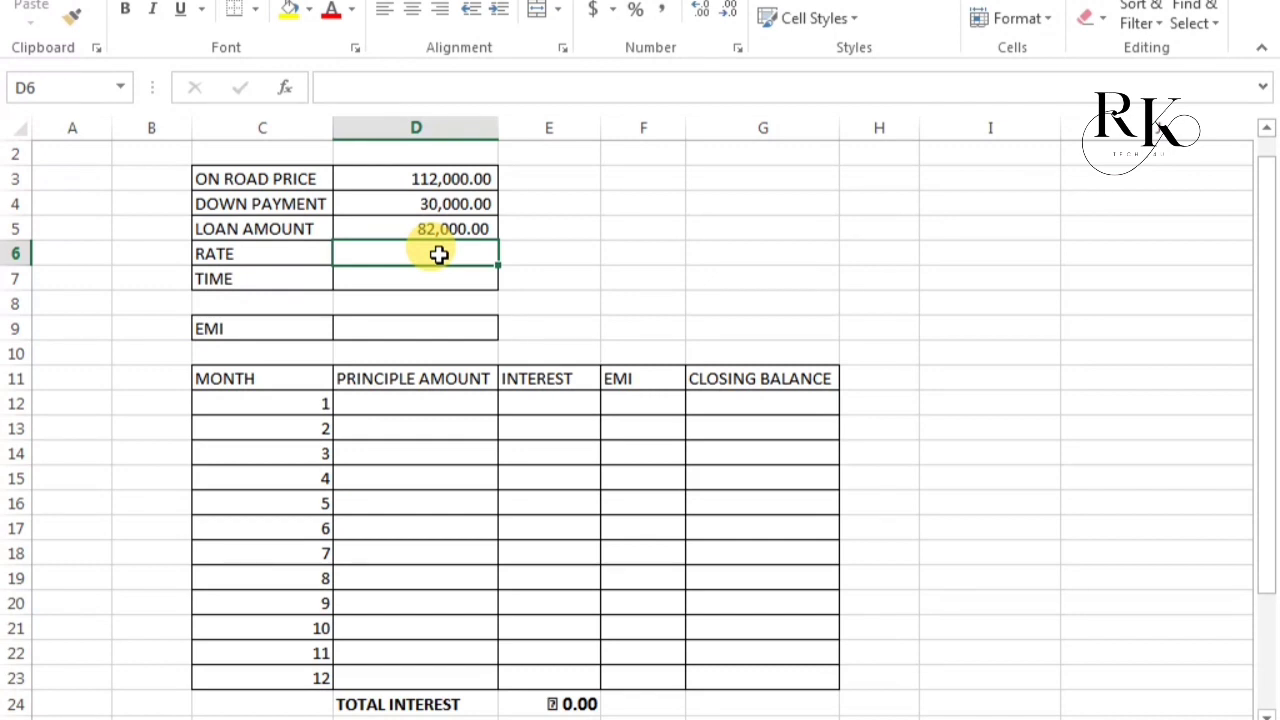
{"action": "type", "text": "10"}
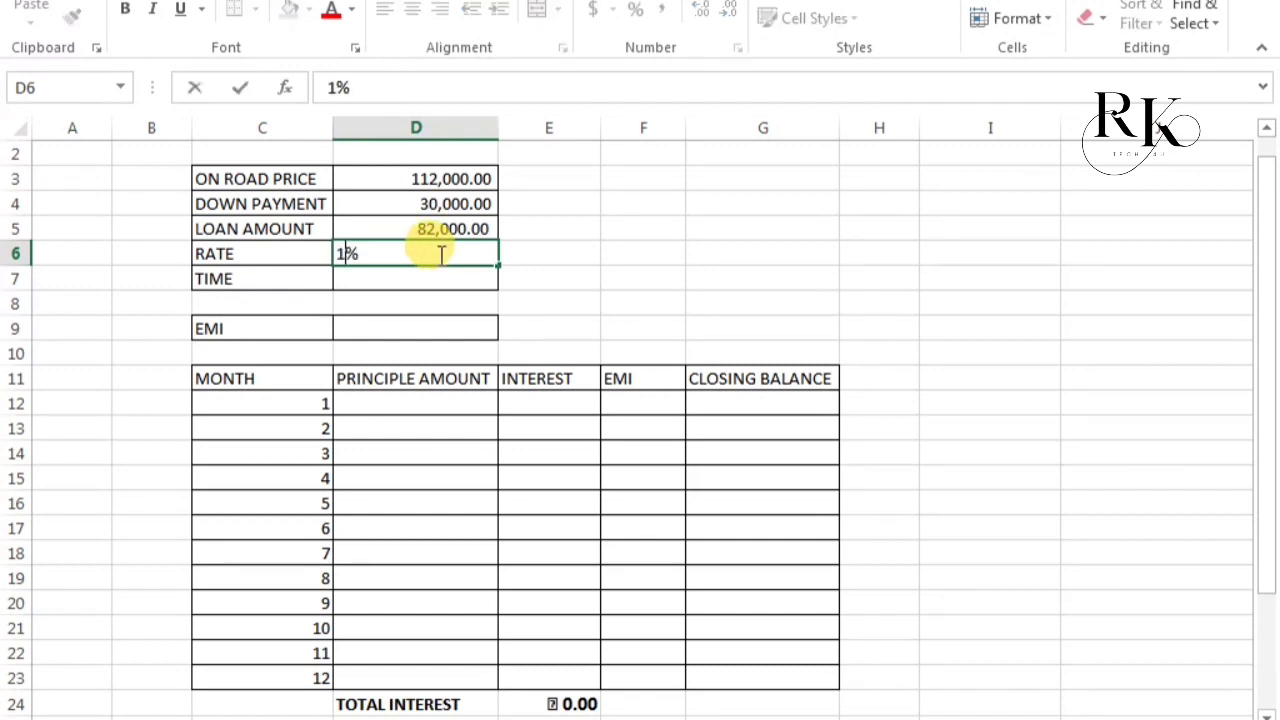
{"action": "type", "text": ".75"}
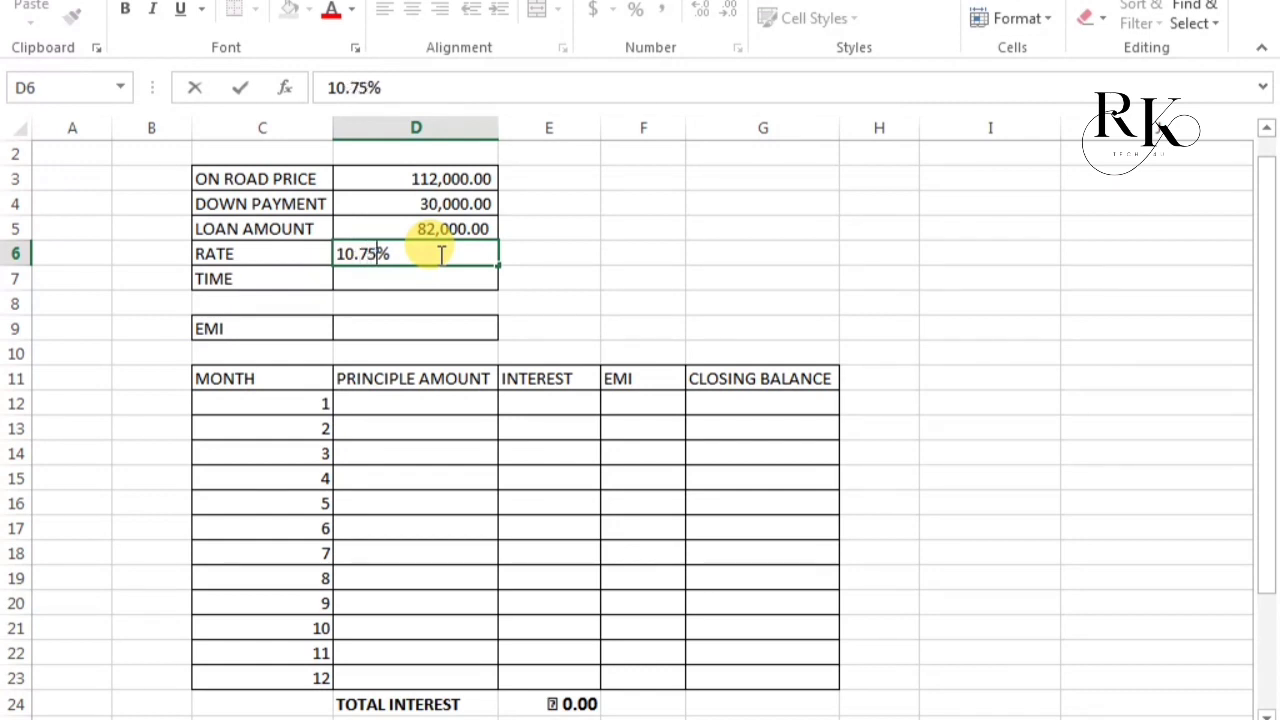
{"action": "key", "text": "Return"}
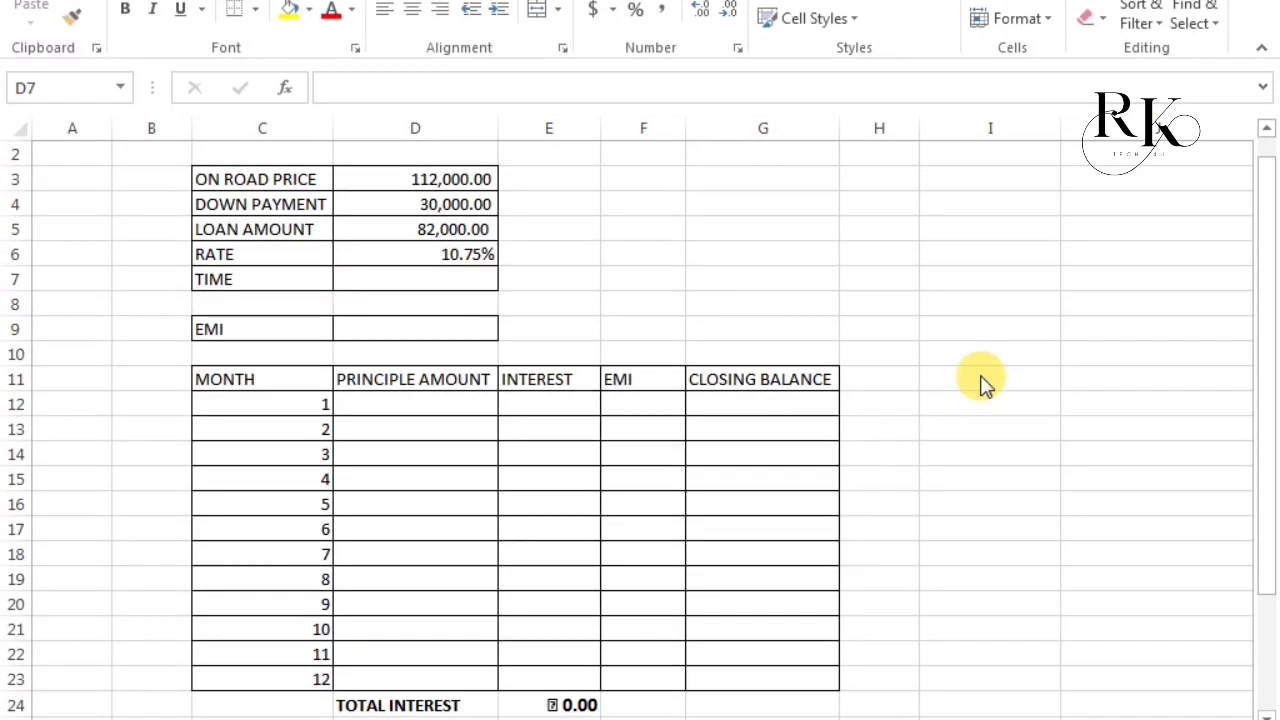
{"action": "left_click", "coordinate": [402, 272]}
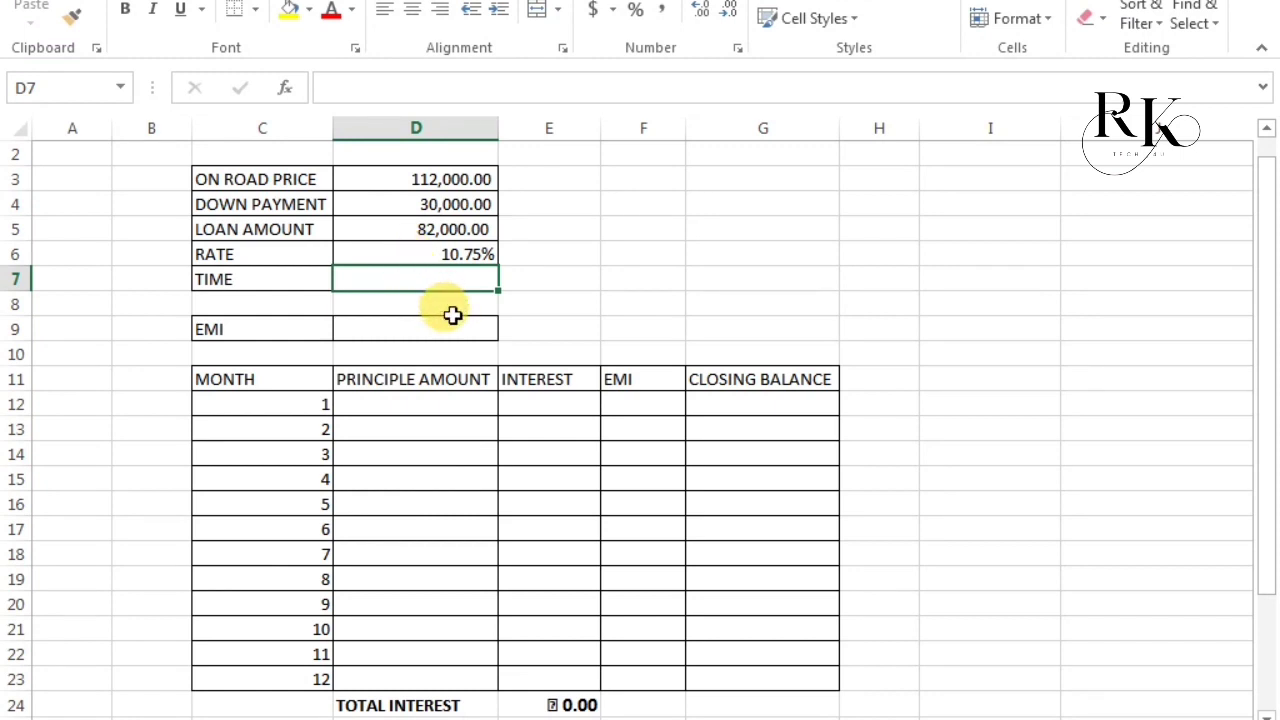
{"action": "type", "text": "1"}
{"action": "key", "text": "Return"}
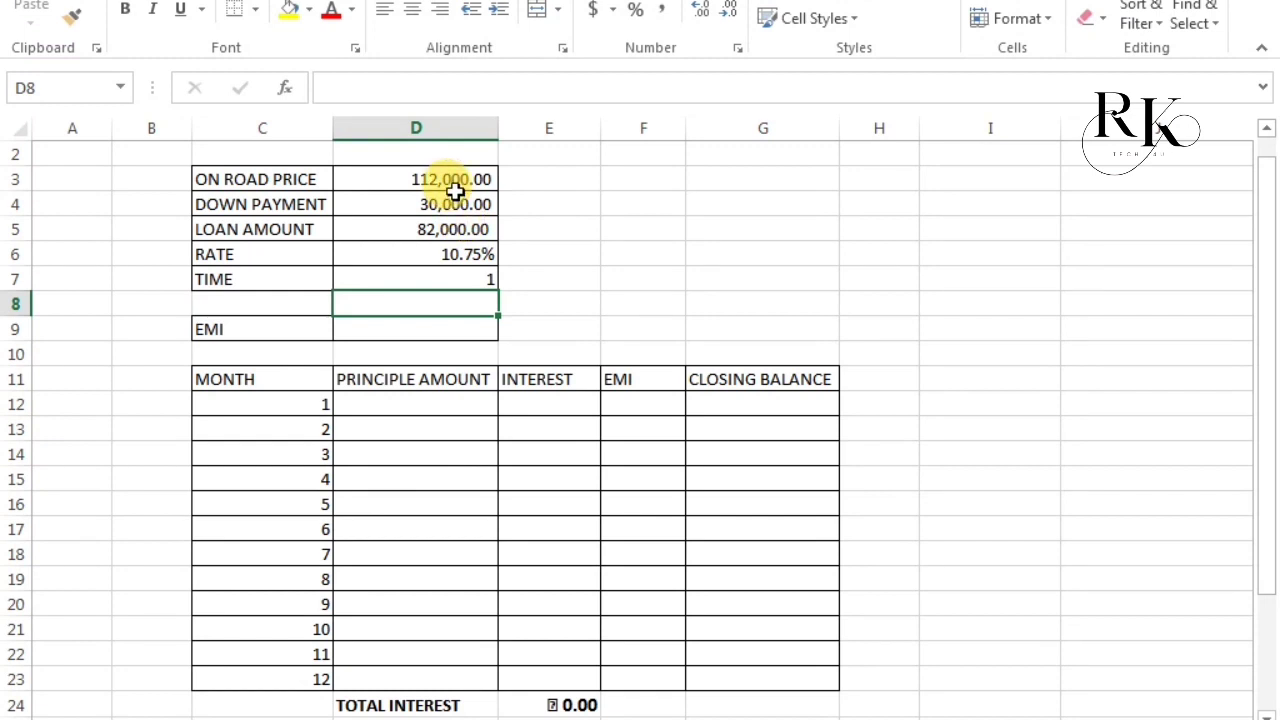
{"action": "left_click", "coordinate": [452, 182]}
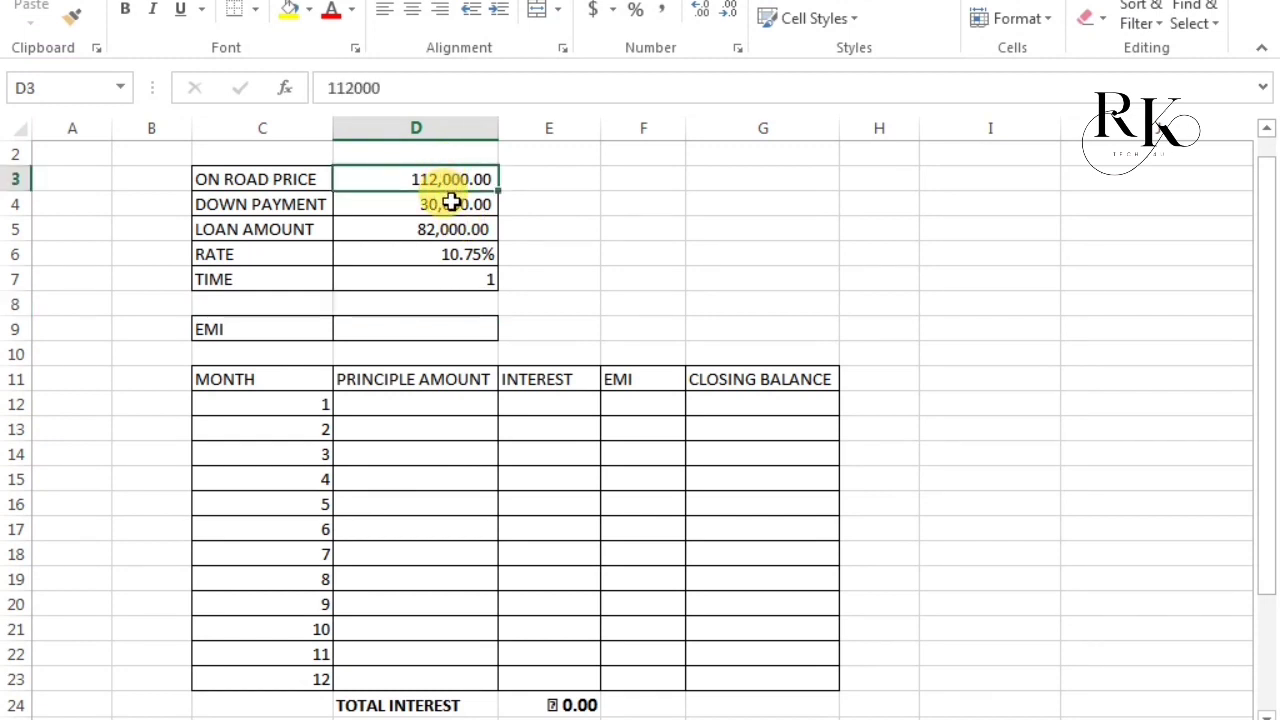
{"action": "left_click", "coordinate": [450, 231]}
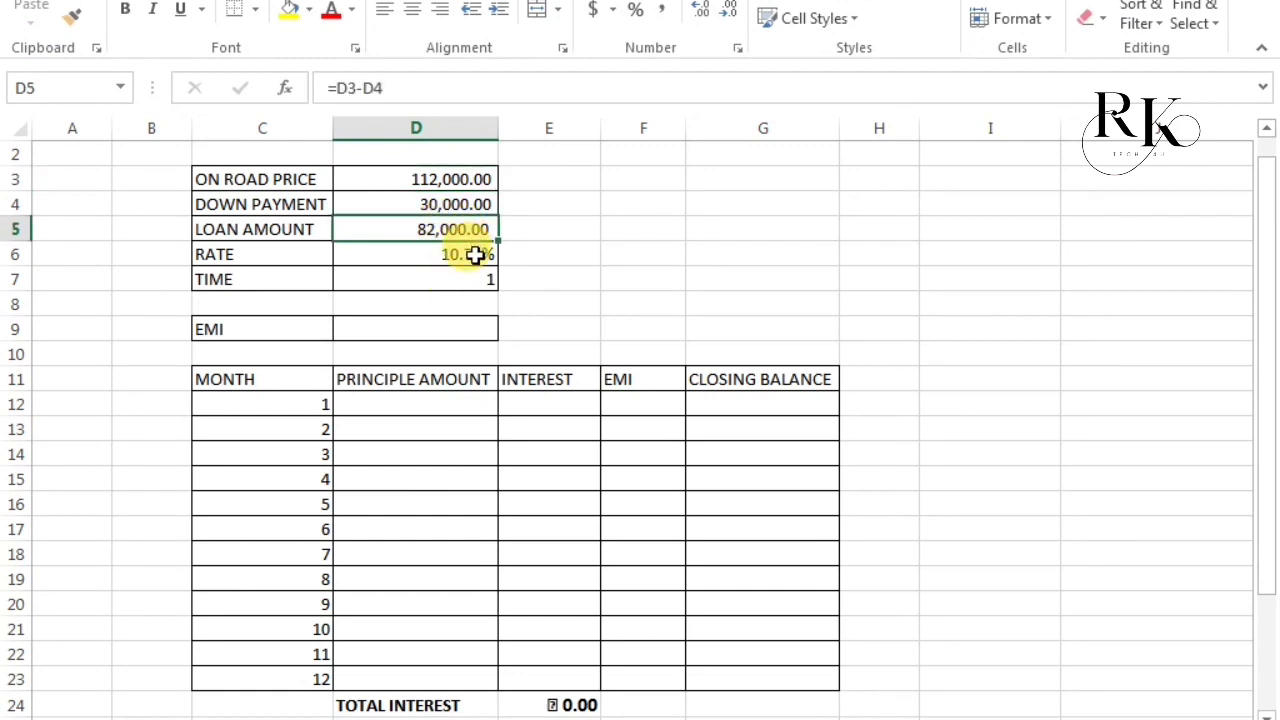
{"action": "left_click", "coordinate": [476, 255]}
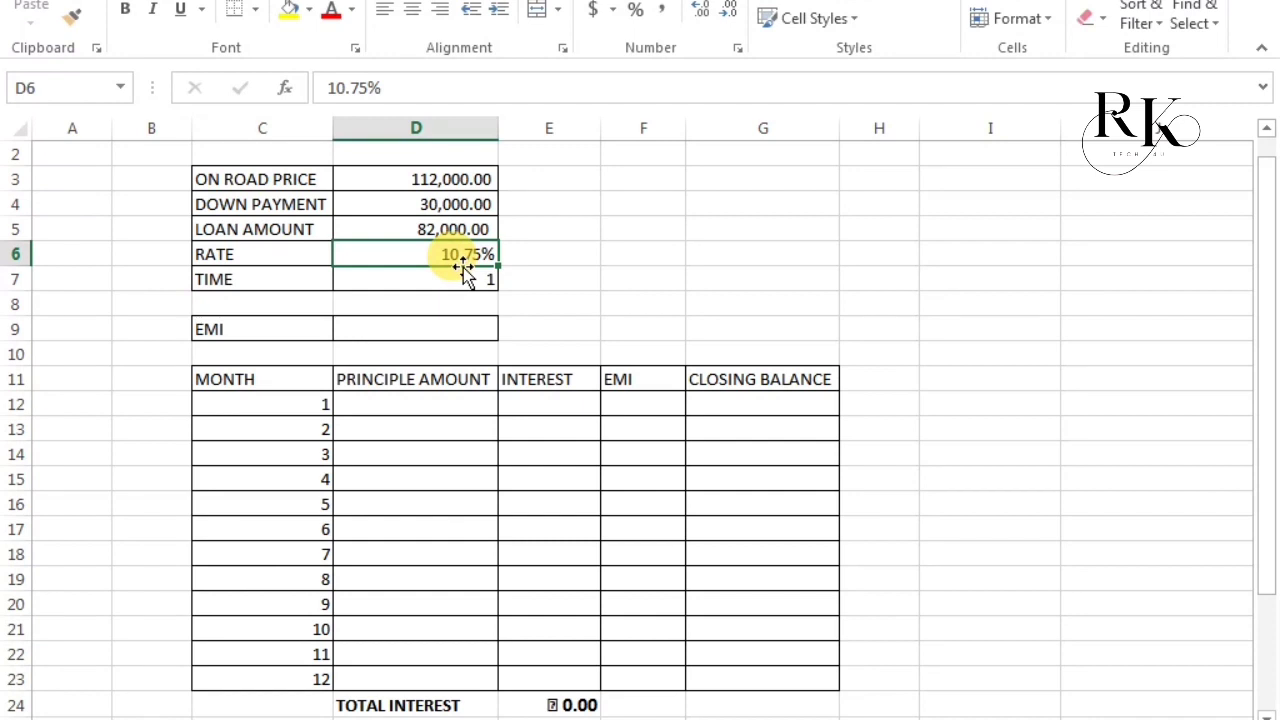
Start the EMI formula in D9 with the PMT function, using the monthly rate D6/12 as its first argument.
{"action": "left_click", "coordinate": [411, 336]}
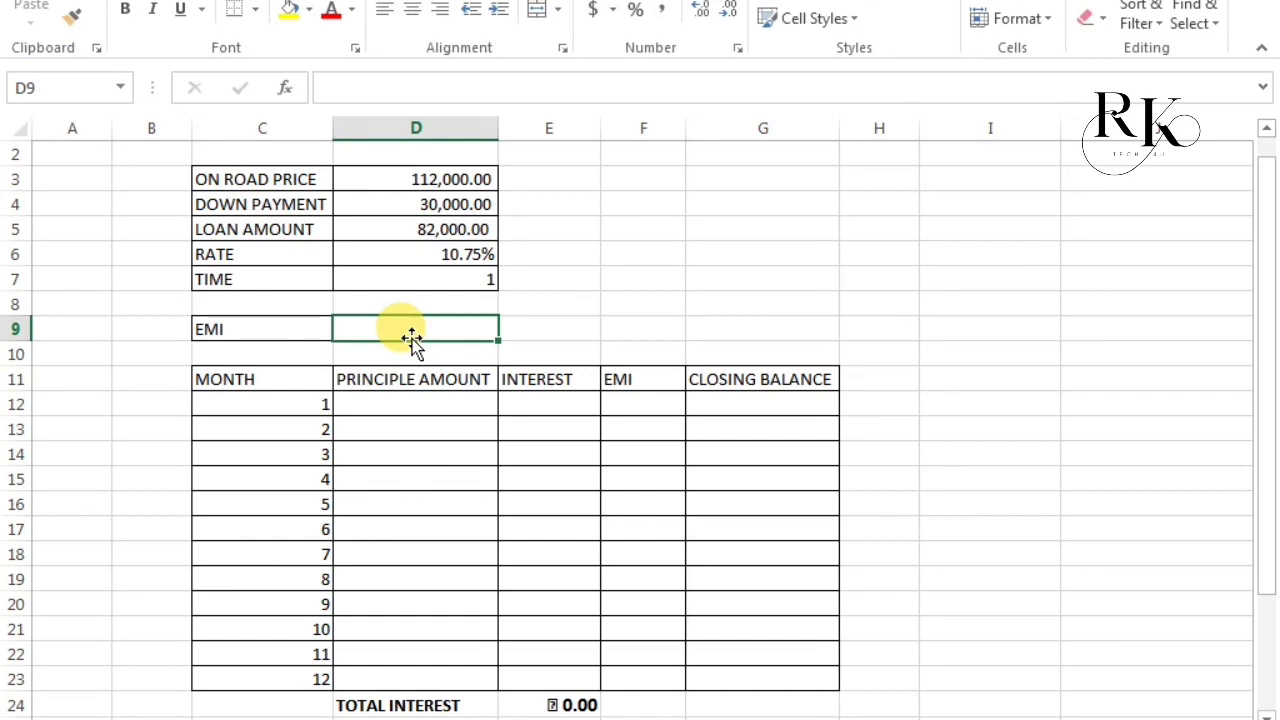
{"action": "type", "text": "="}
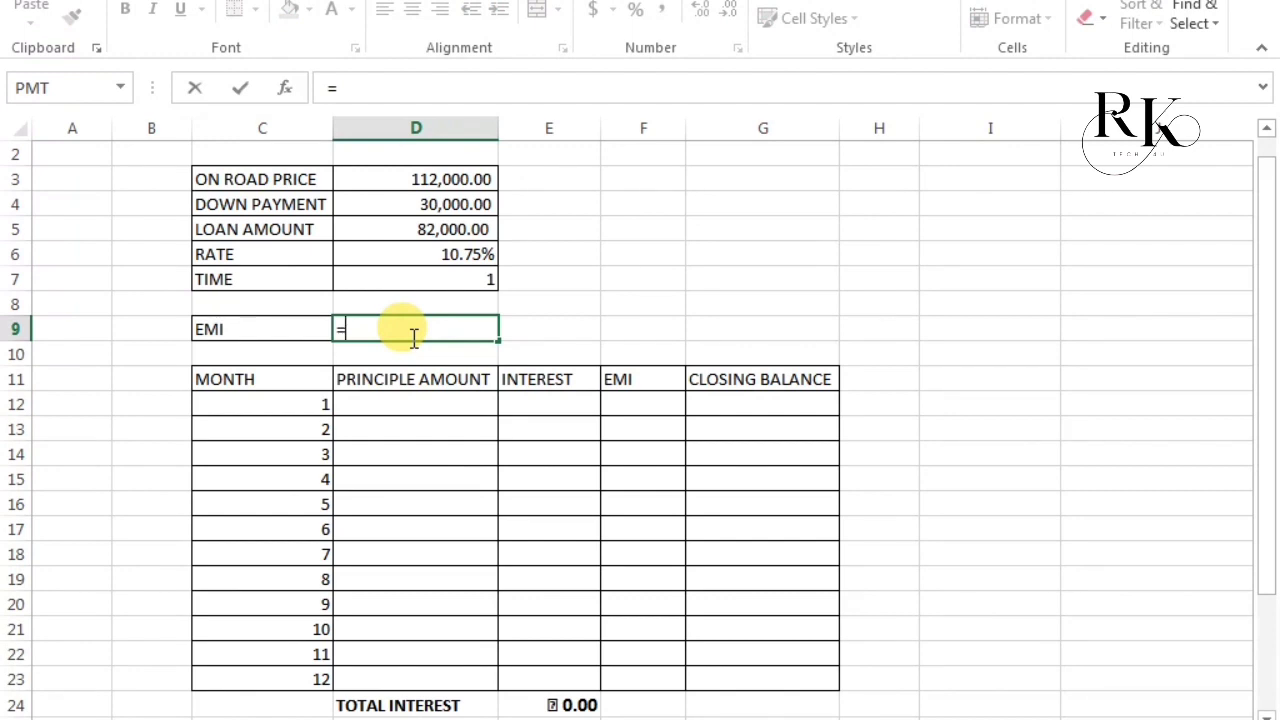
{"action": "type", "text": "p"}
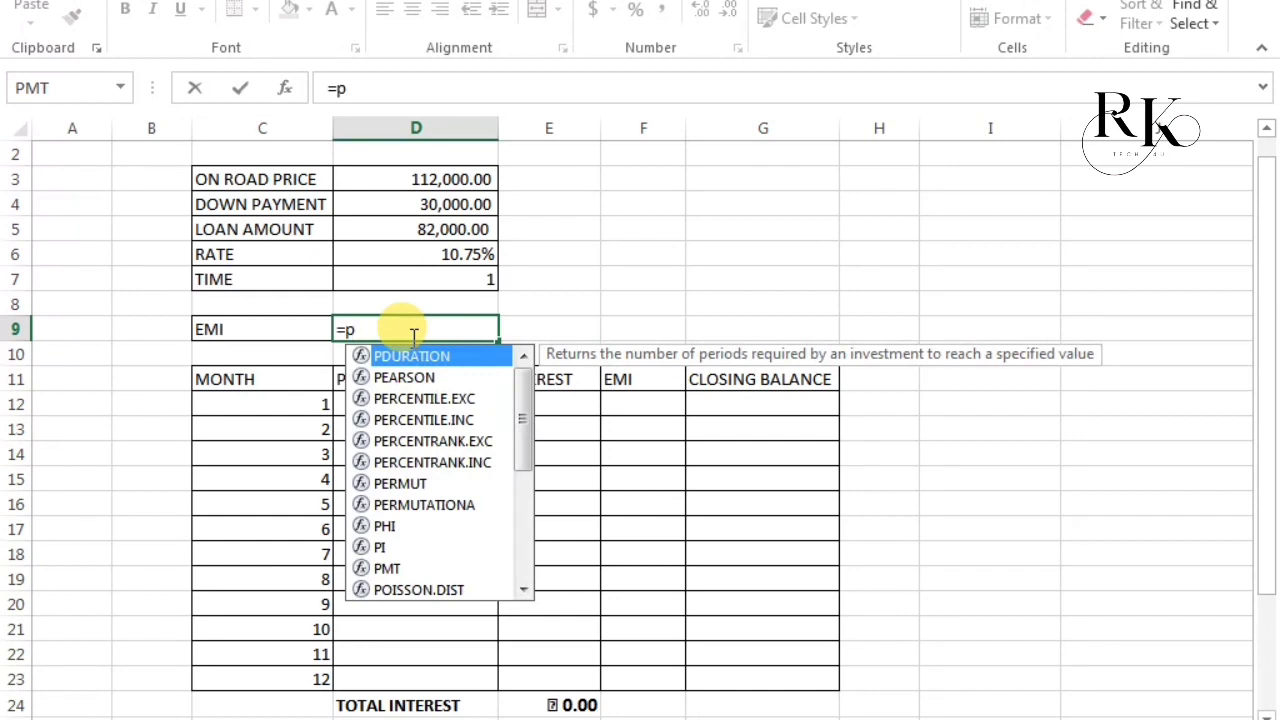
{"action": "key", "text": "BackSpace"}
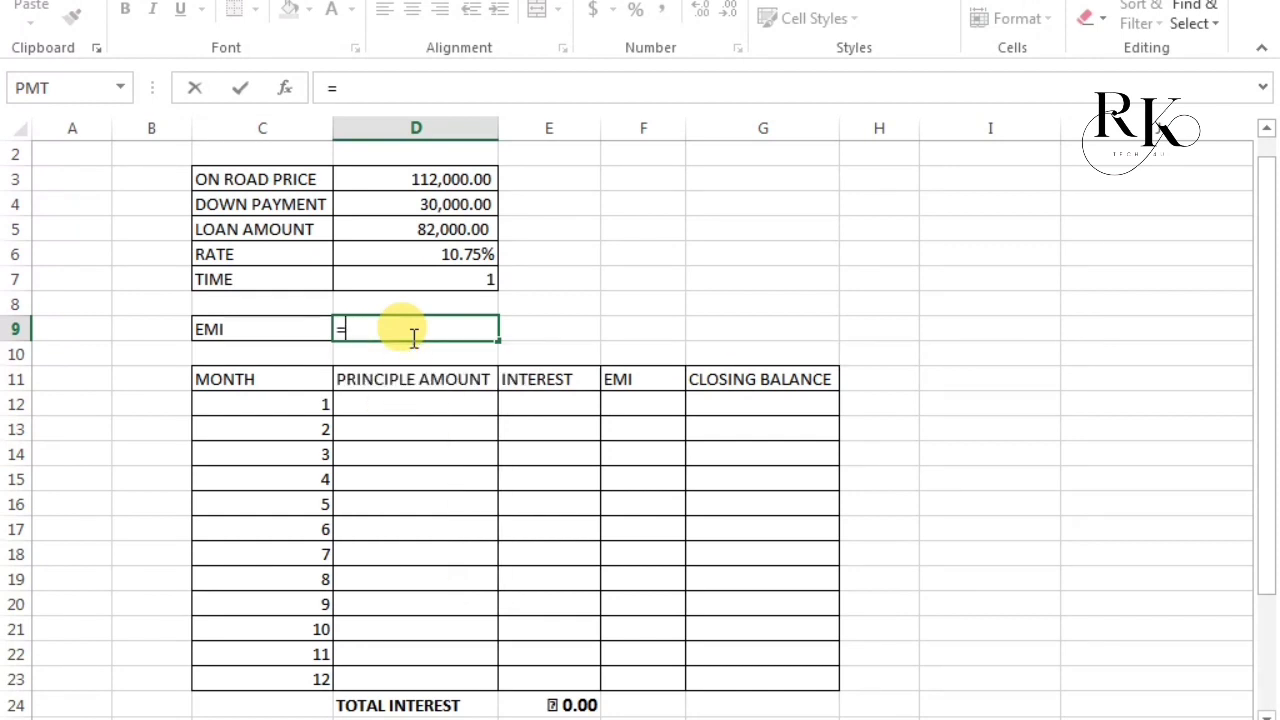
{"action": "type", "text": "M"}
{"action": "key", "text": "BackSpace"}
{"action": "type", "text": "PMT"}
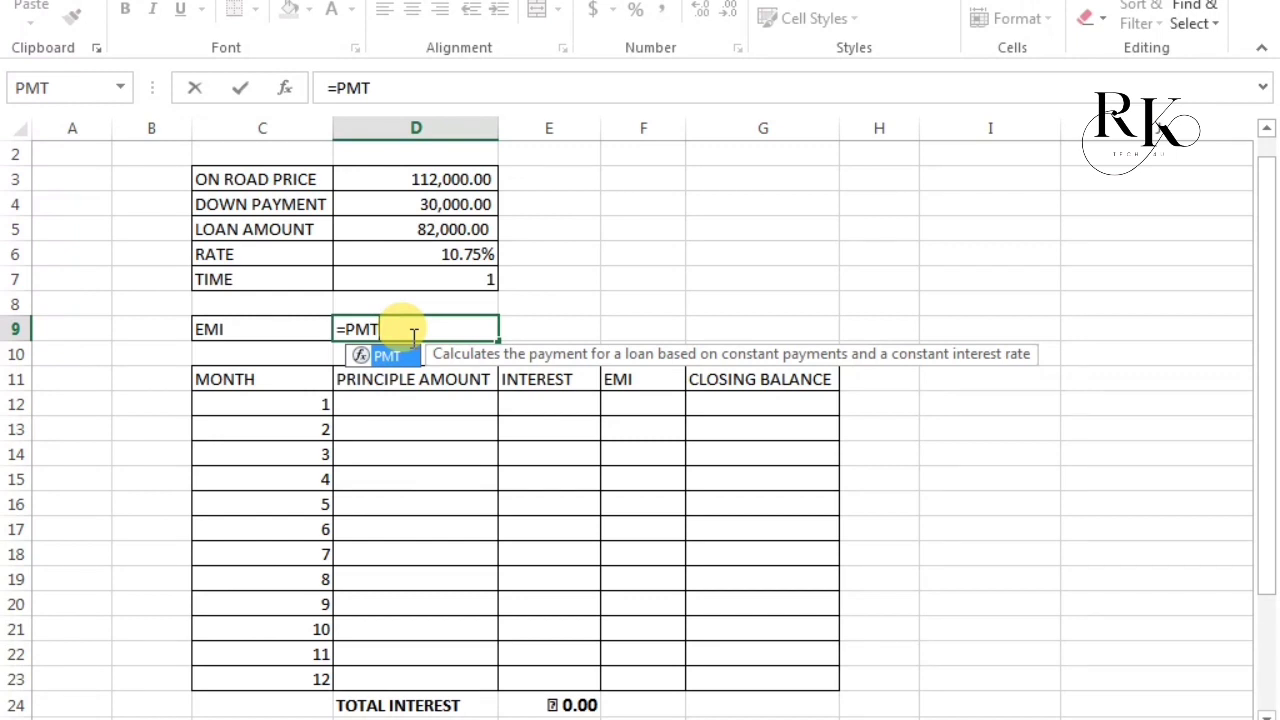
{"action": "type", "text": "("}
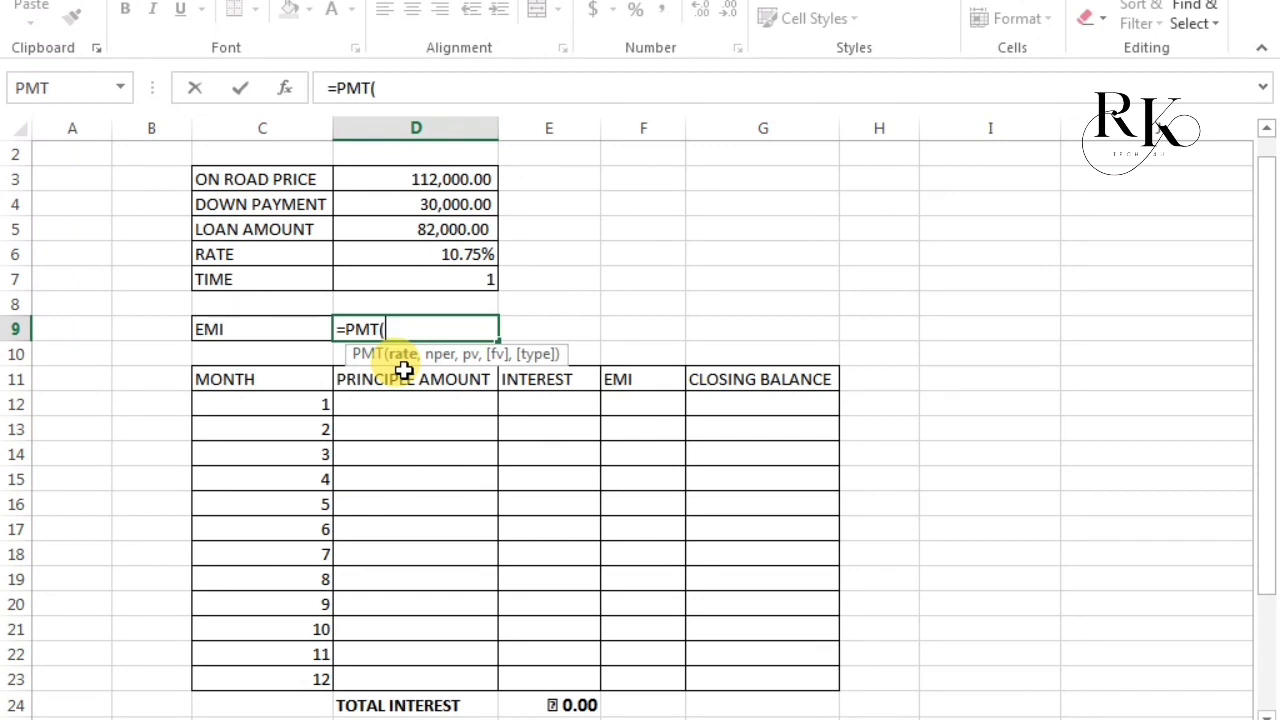
{"action": "left_click", "coordinate": [455, 254]}
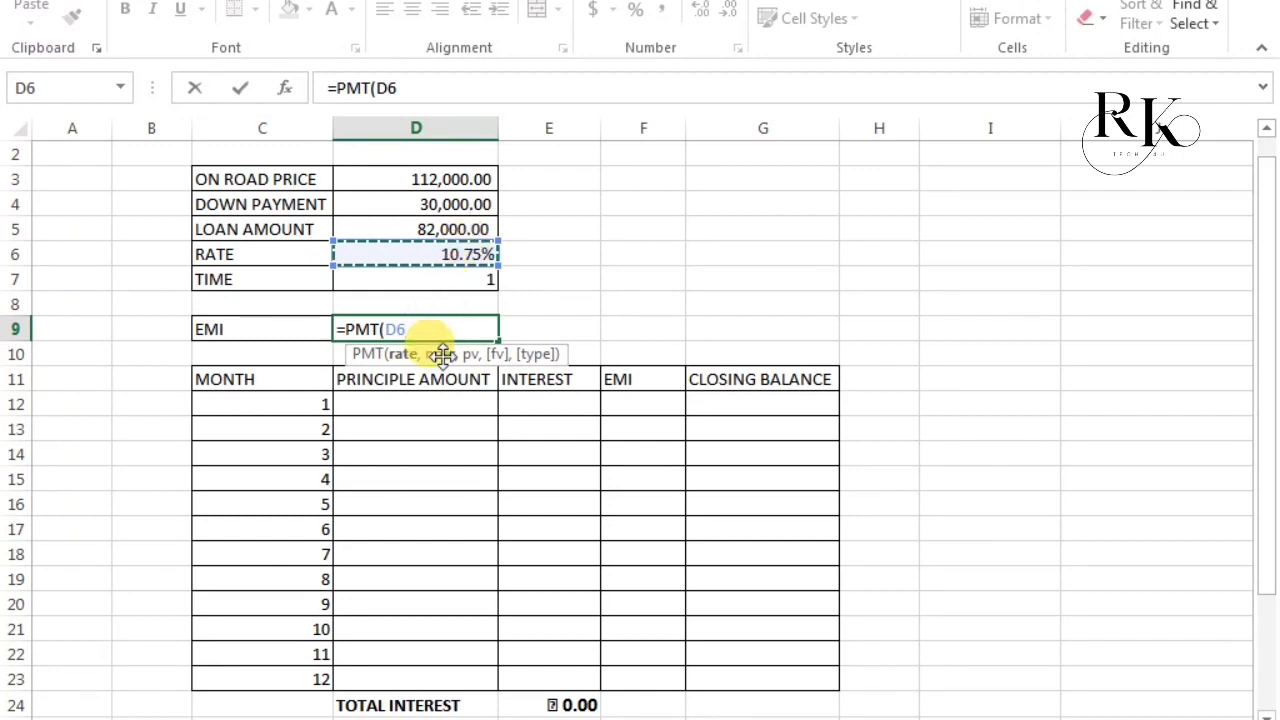
{"action": "type", "text": "/"}
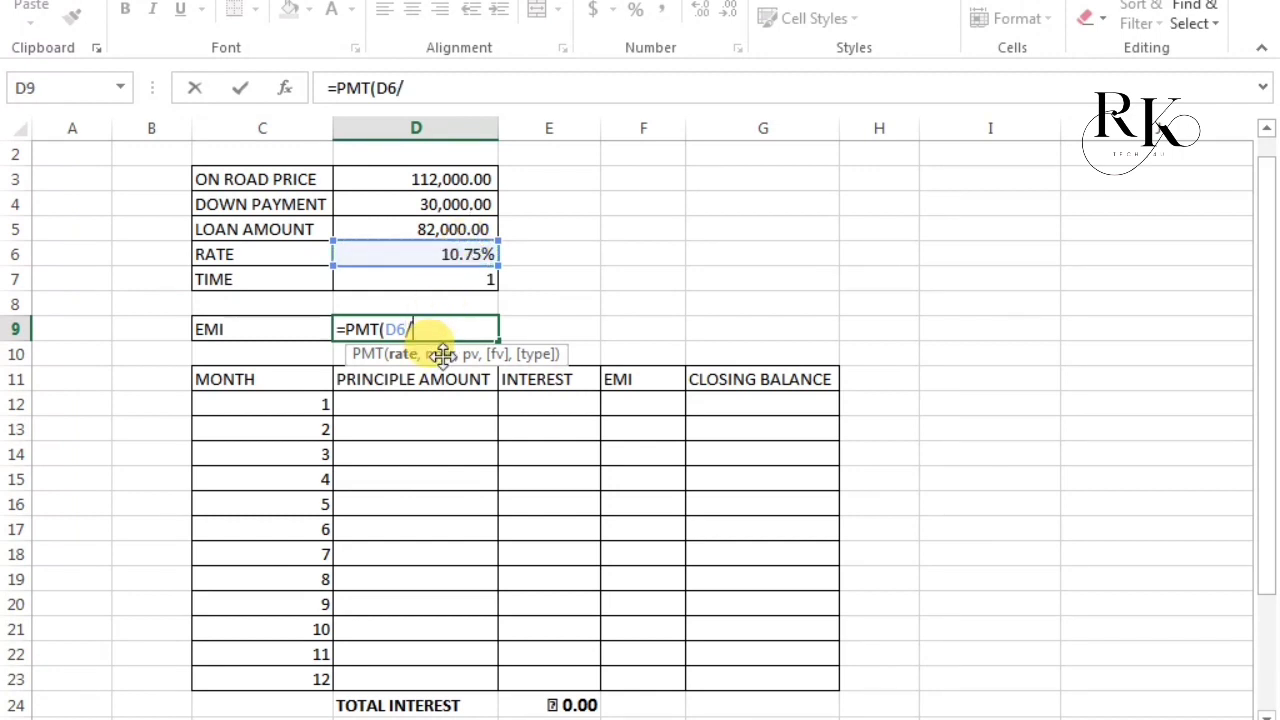
{"action": "type", "text": "12,"}
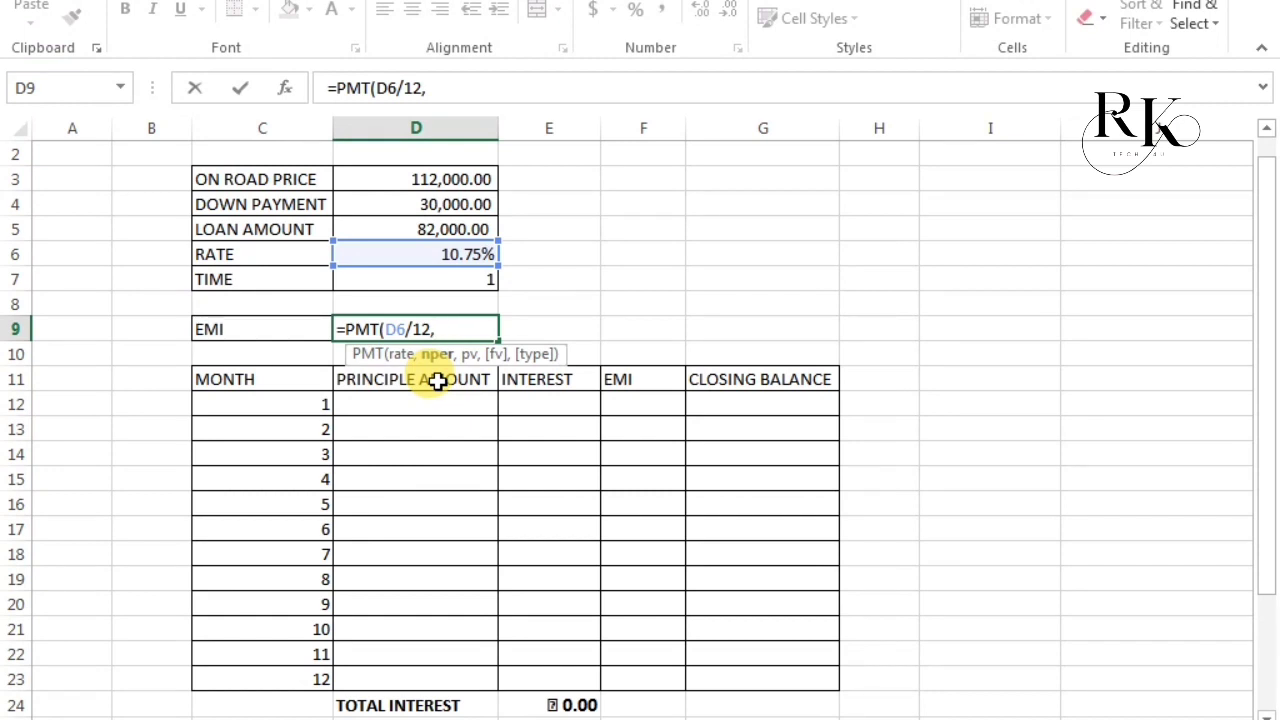
Complete the EMI formula with D7*12 as the number of periods and D5 as the present value, giving =PMT(D6/12,D7*12,D5).
{"action": "left_click", "coordinate": [466, 278]}
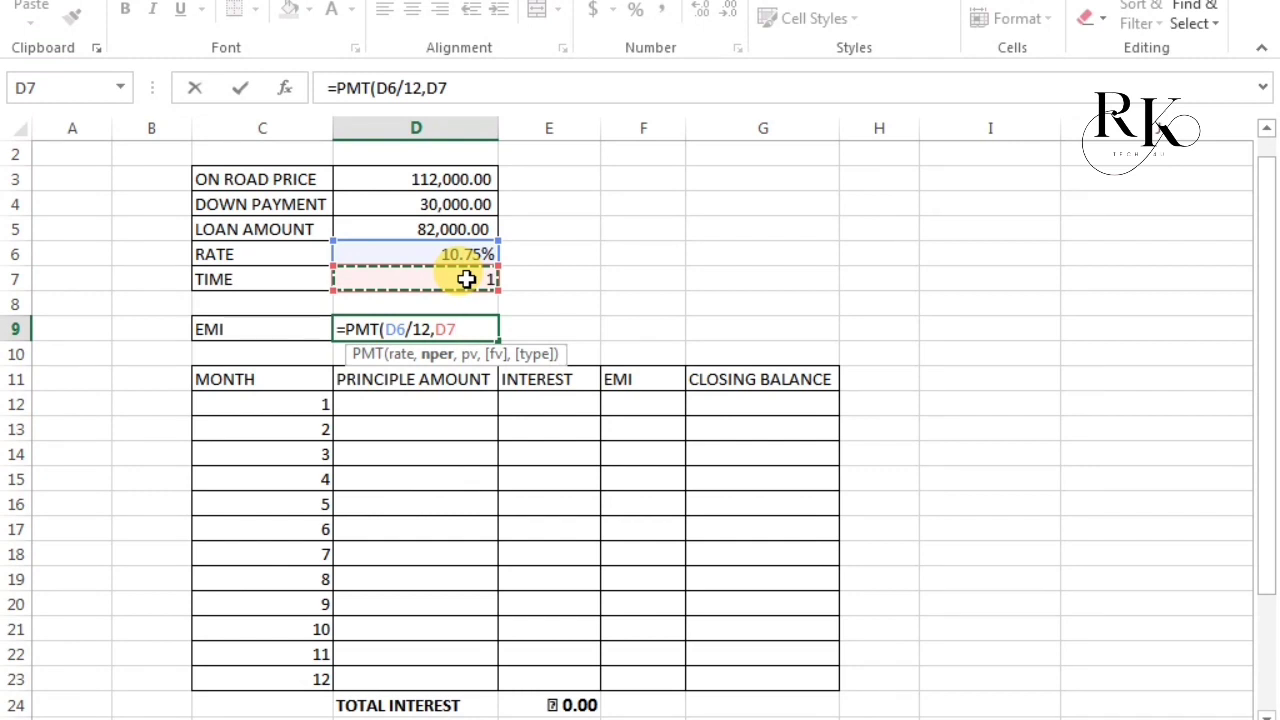
{"action": "type", "text": "*1"}
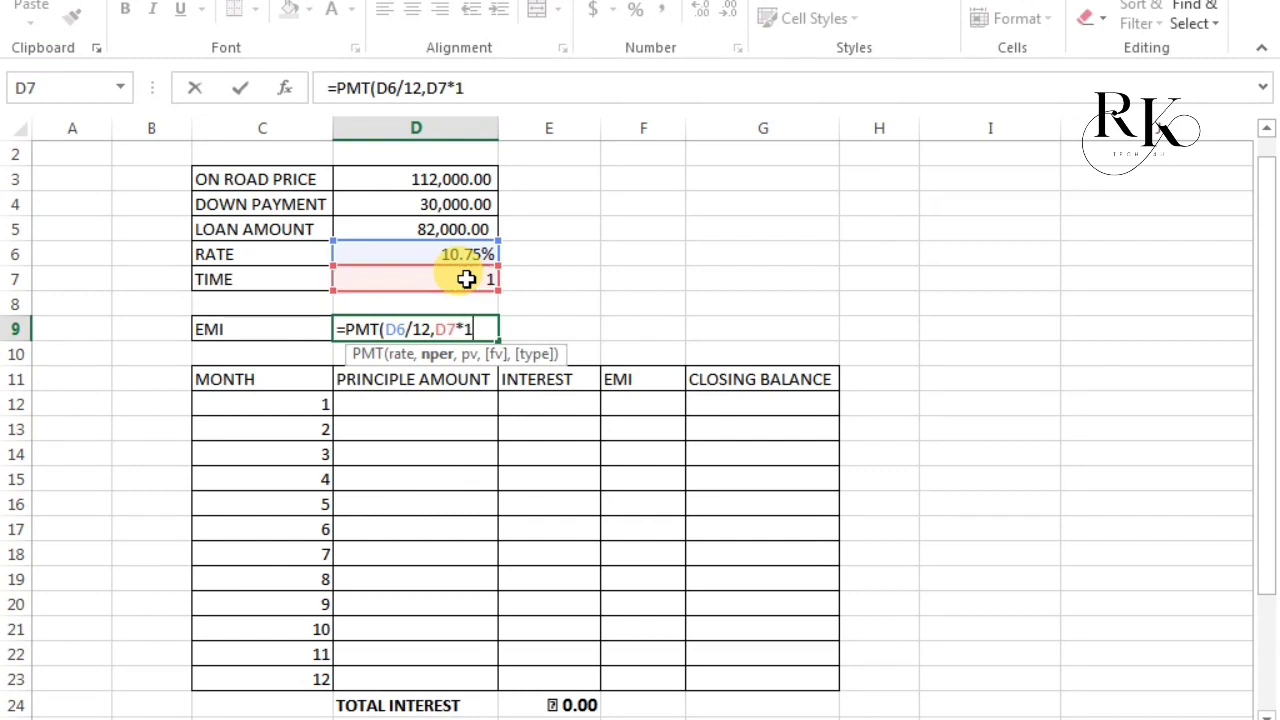
{"action": "type", "text": "2"}
{"action": "type", "text": ","}
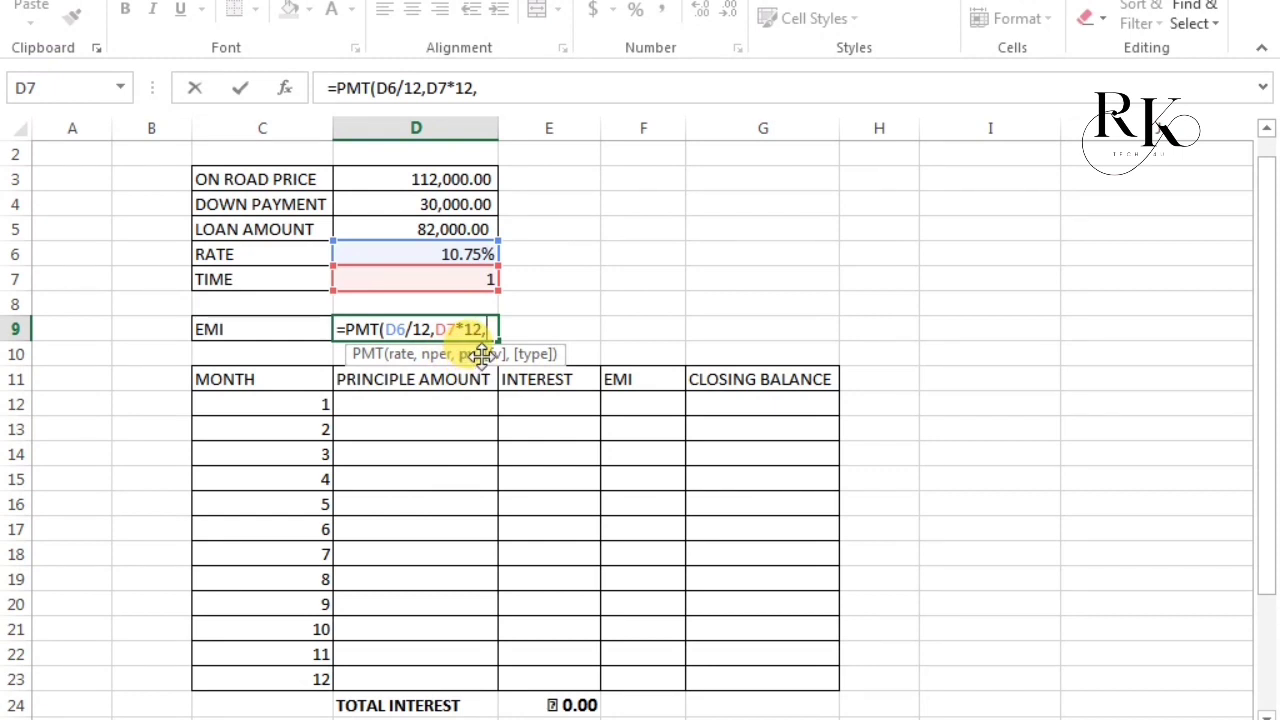
{"action": "left_click", "coordinate": [453, 229]}
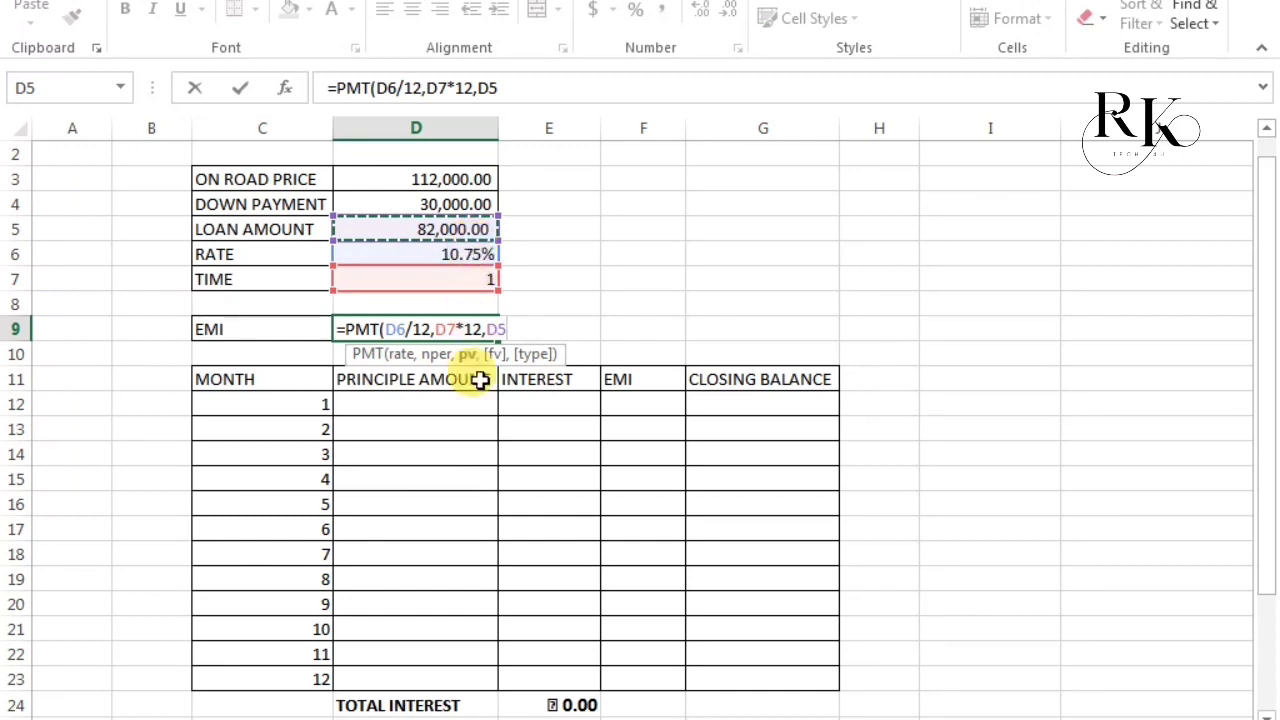
{"action": "type", "text": ")"}
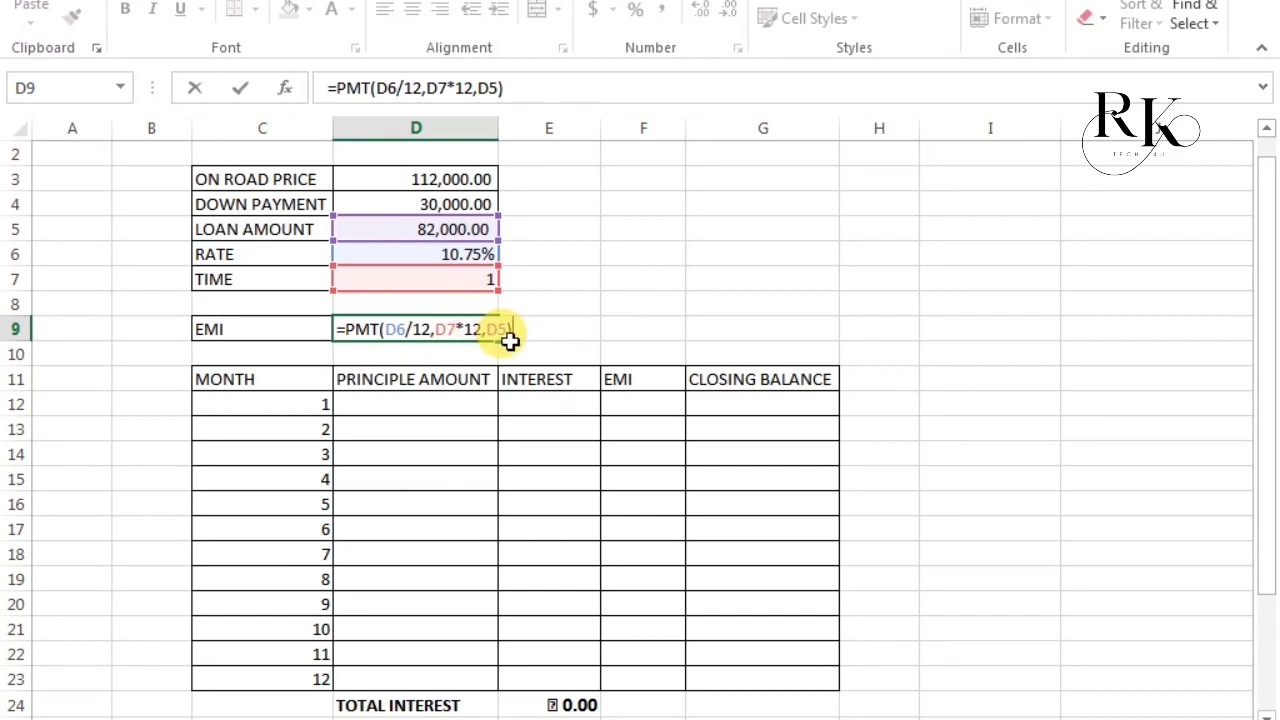
{"action": "key", "text": "Return"}
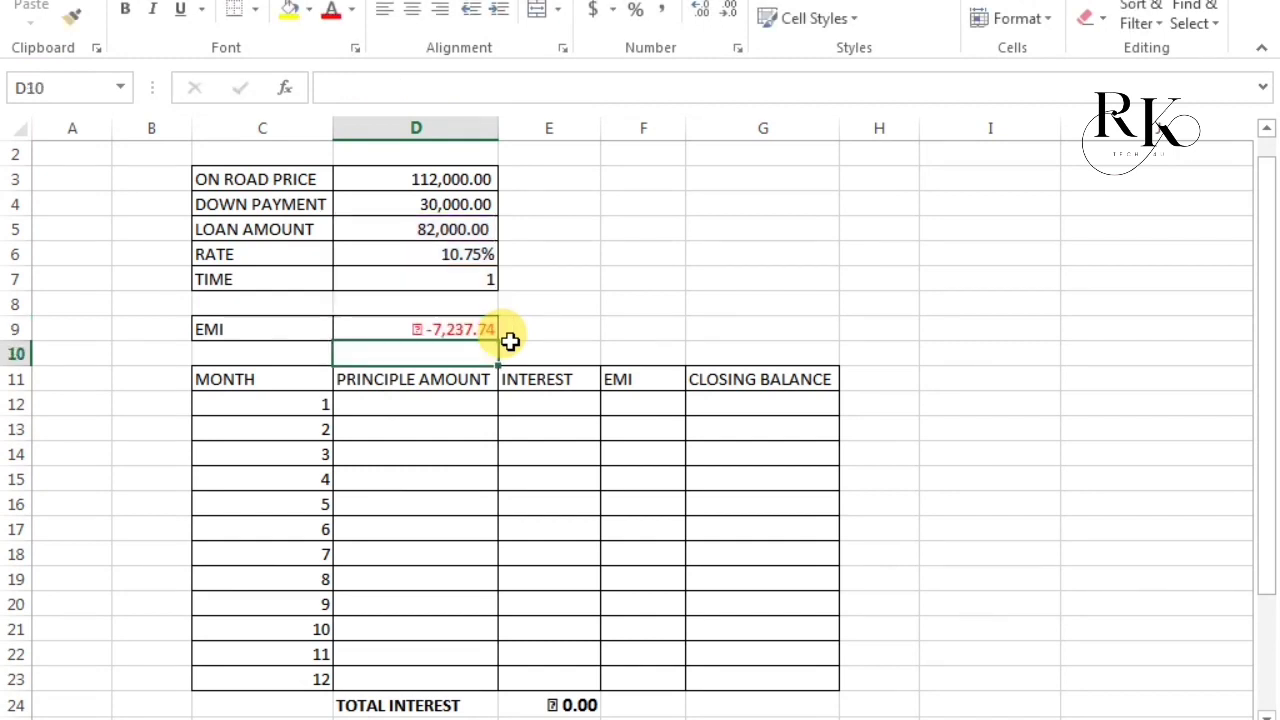
Add a minus sign before PMT in D9 so the EMI formula reads =-PMT(D6/12,D7*12,D5).
{"action": "left_click", "coordinate": [415, 331]}
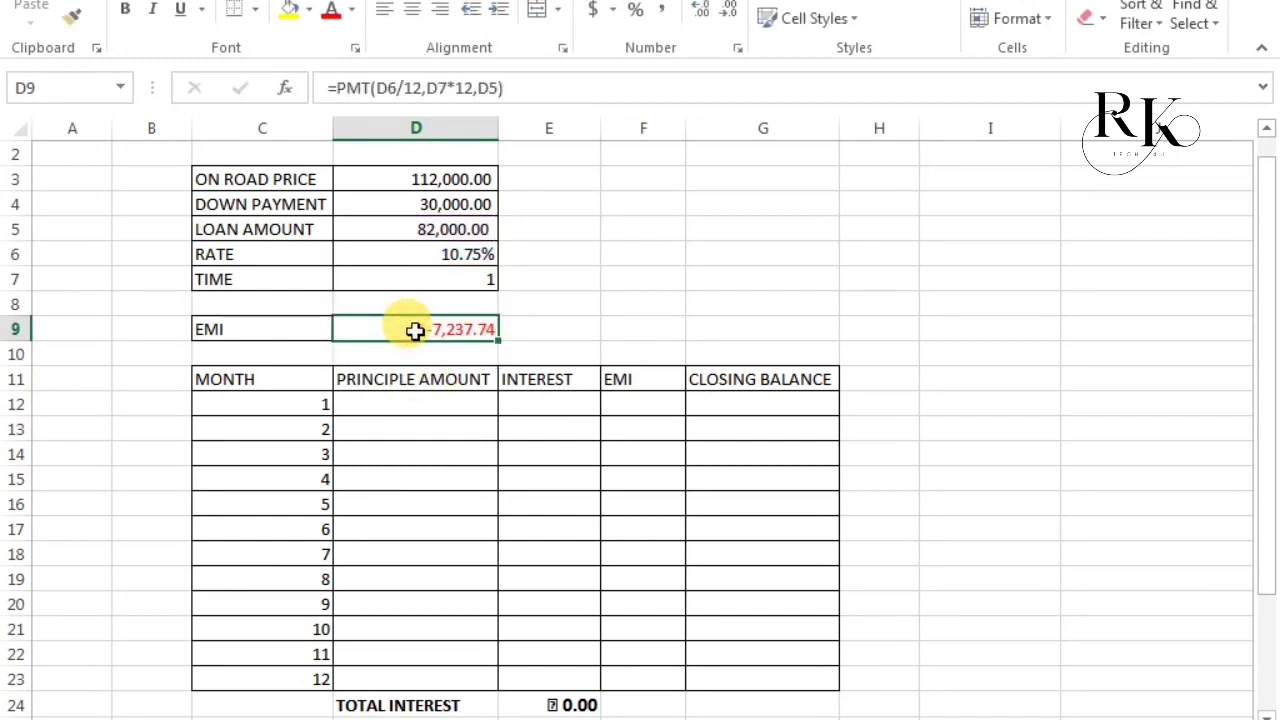
{"action": "double_click", "coordinate": [415, 331]}
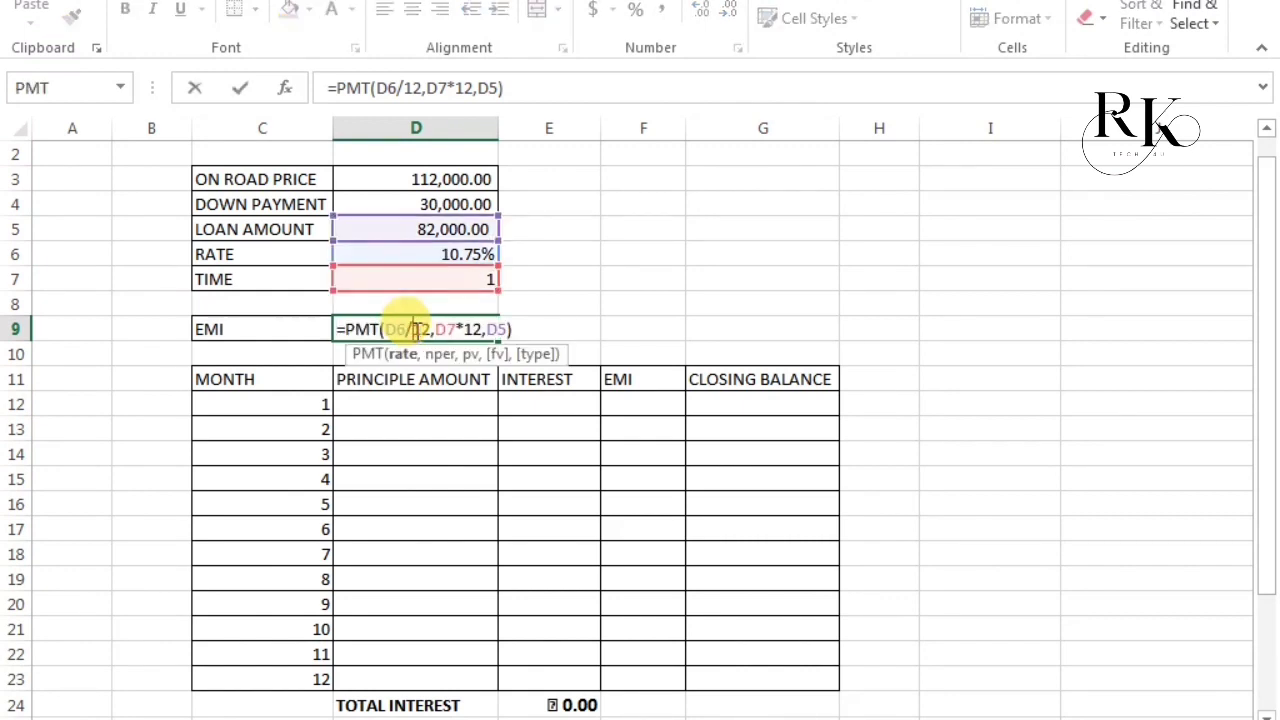
{"action": "left_click", "coordinate": [344, 328]}
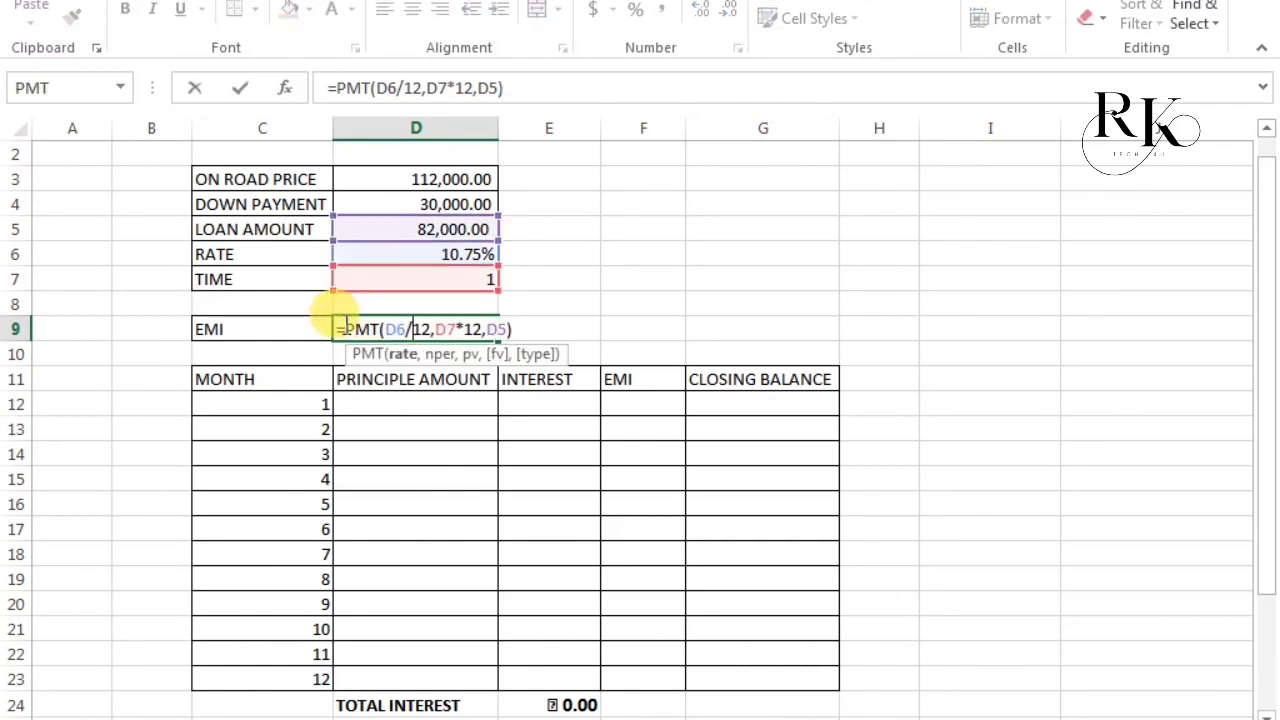
{"action": "left_click", "coordinate": [344, 328]}
{"action": "type", "text": "-"}
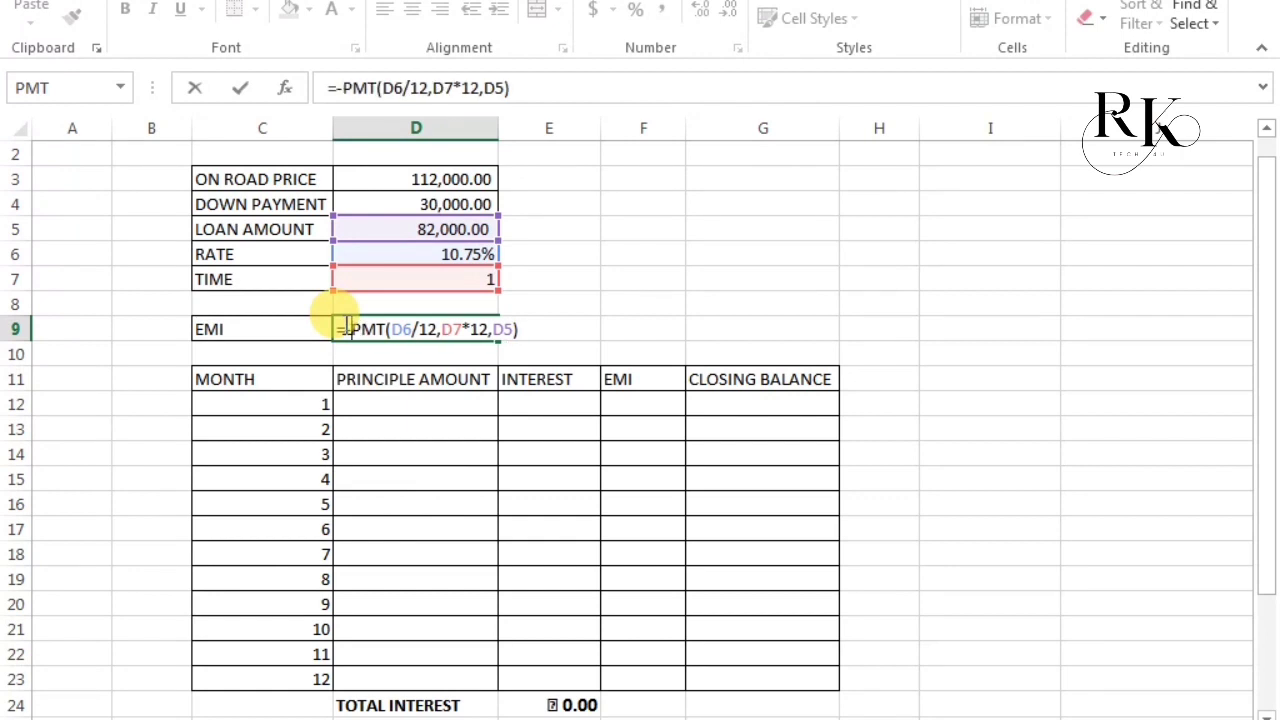
{"action": "key", "text": "ctrl+Return"}
{"action": "key", "text": "Return"}
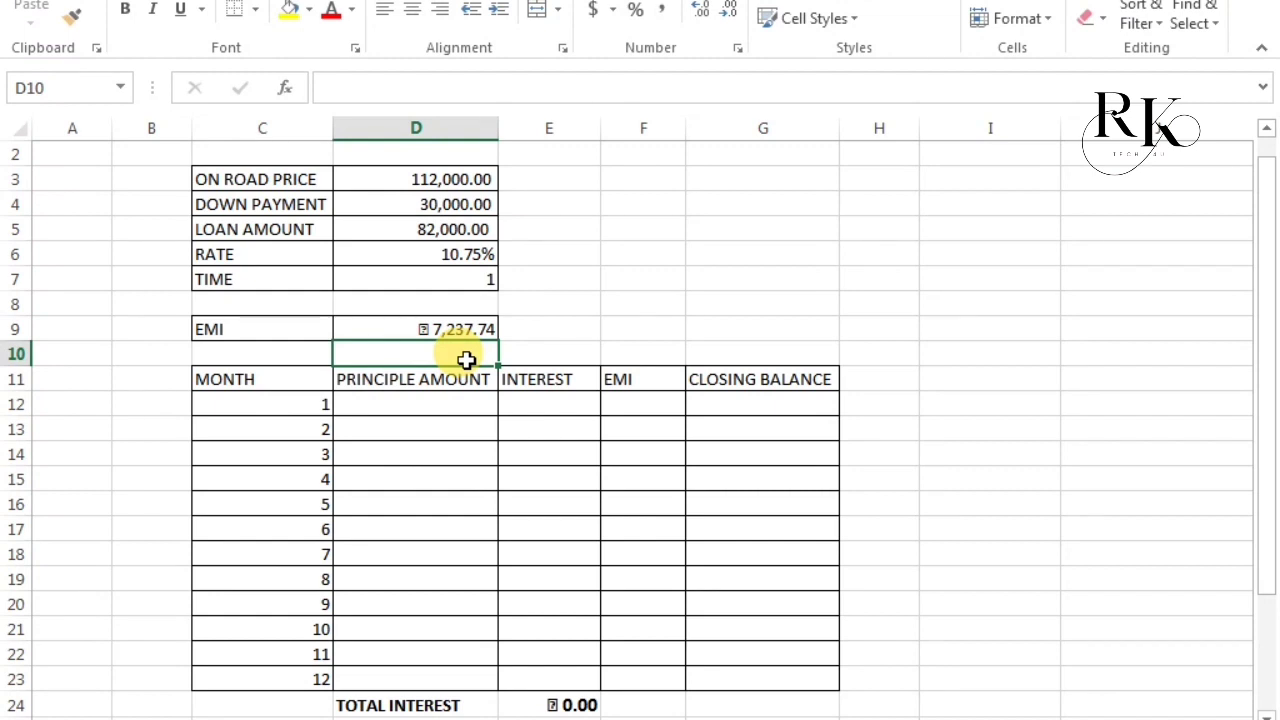
Review the loan amount and EMI formulas, the repayment schedule's column headings and its last month row.
{"action": "left_click", "coordinate": [439, 233]}
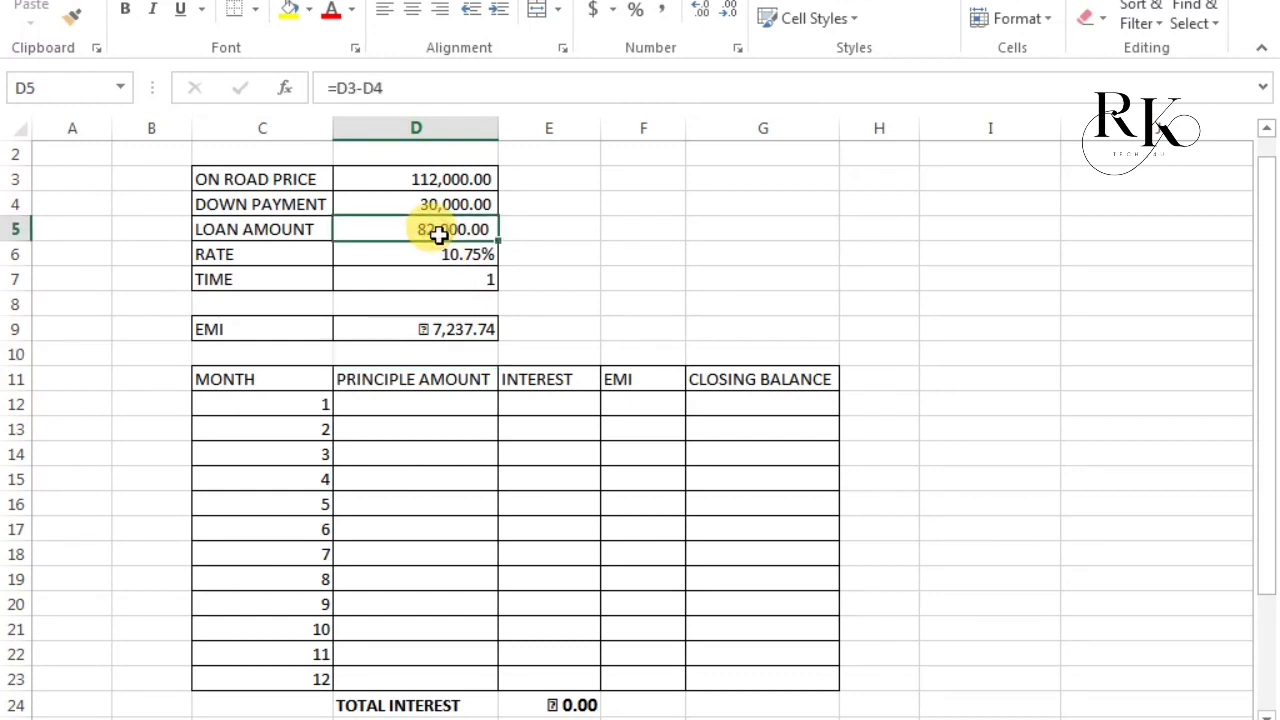
{"action": "left_click", "coordinate": [440, 331]}
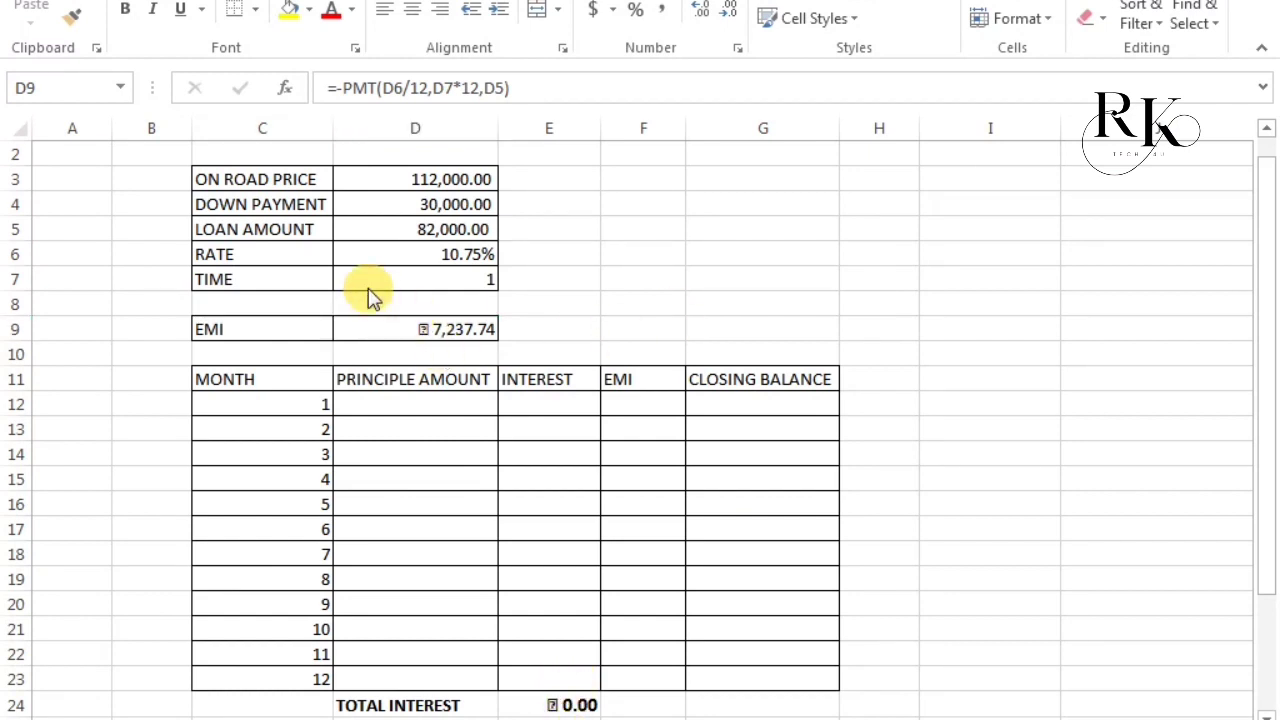
{"action": "double_click", "coordinate": [374, 330]}
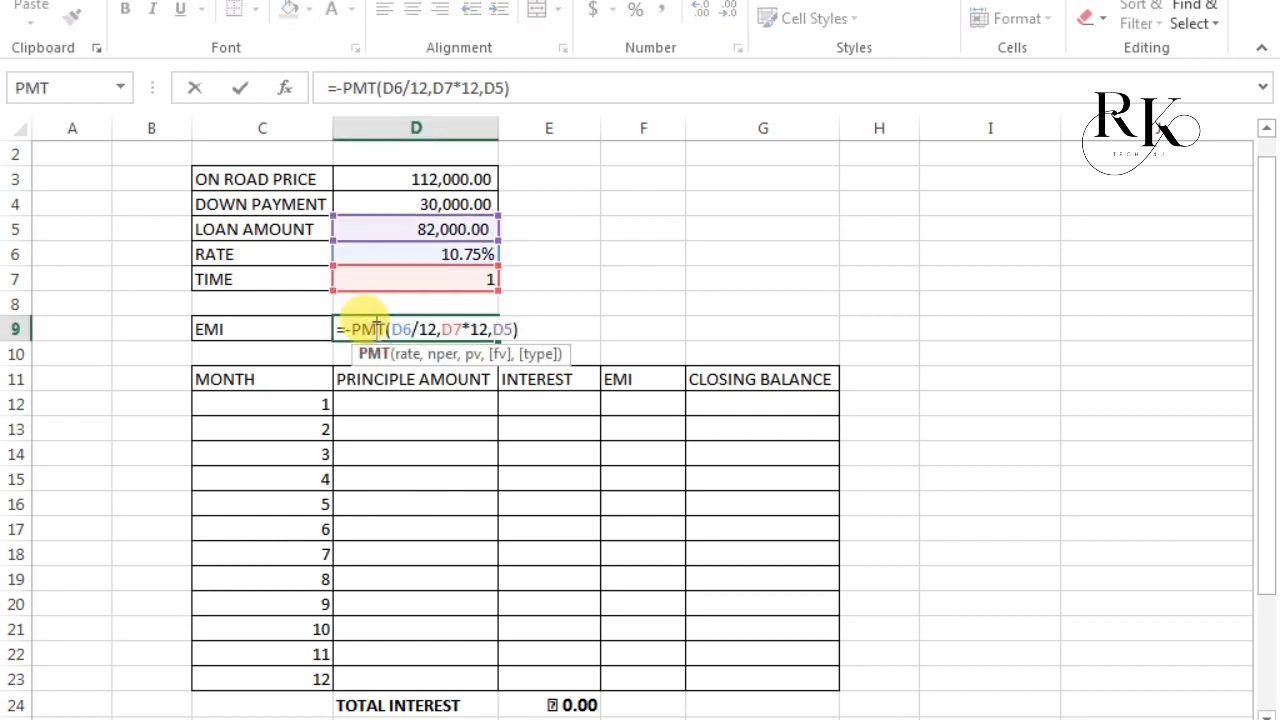
{"action": "key", "text": "Return"}
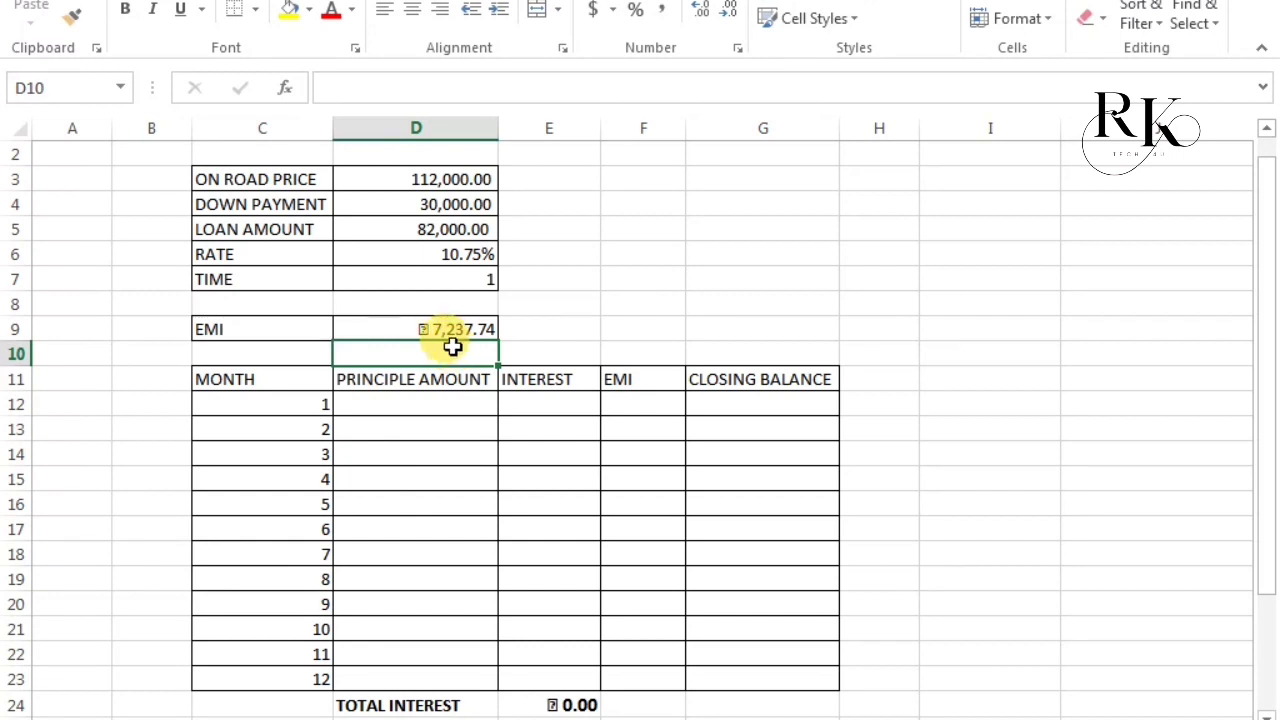
{"action": "left_click", "coordinate": [427, 409]}
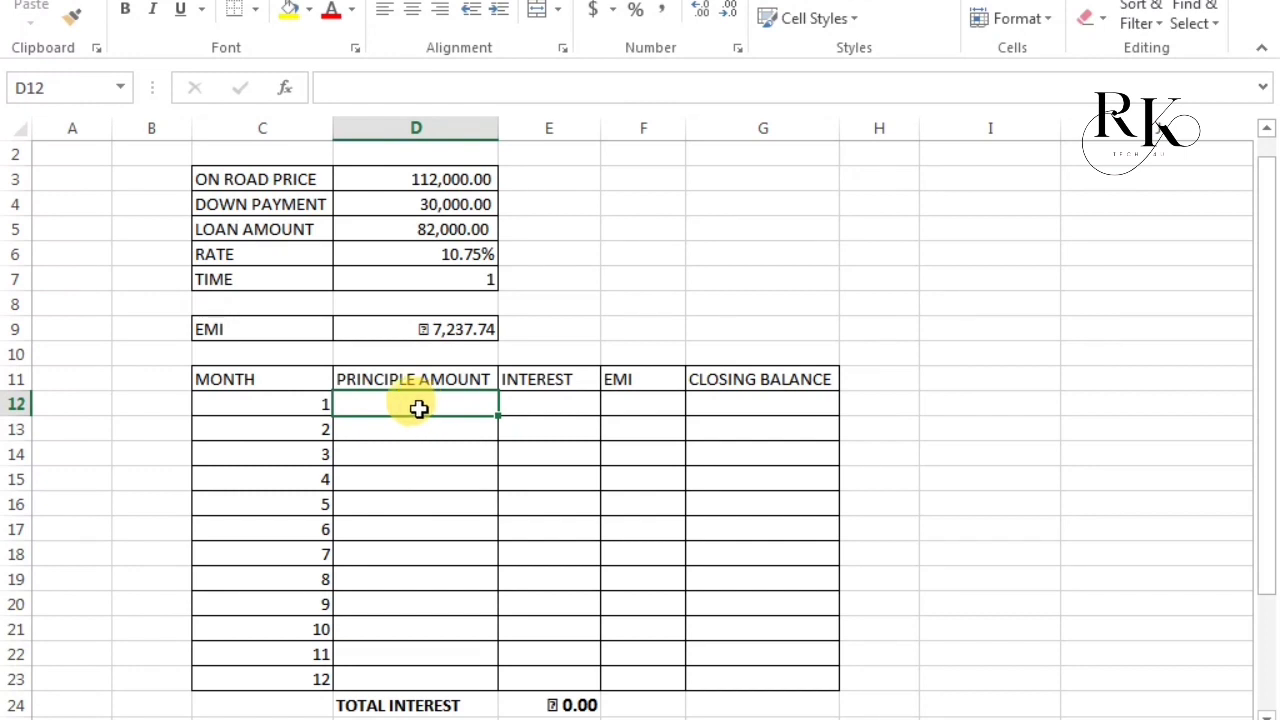
{"action": "left_click", "coordinate": [250, 377]}
{"action": "left_click", "coordinate": [371, 378]}
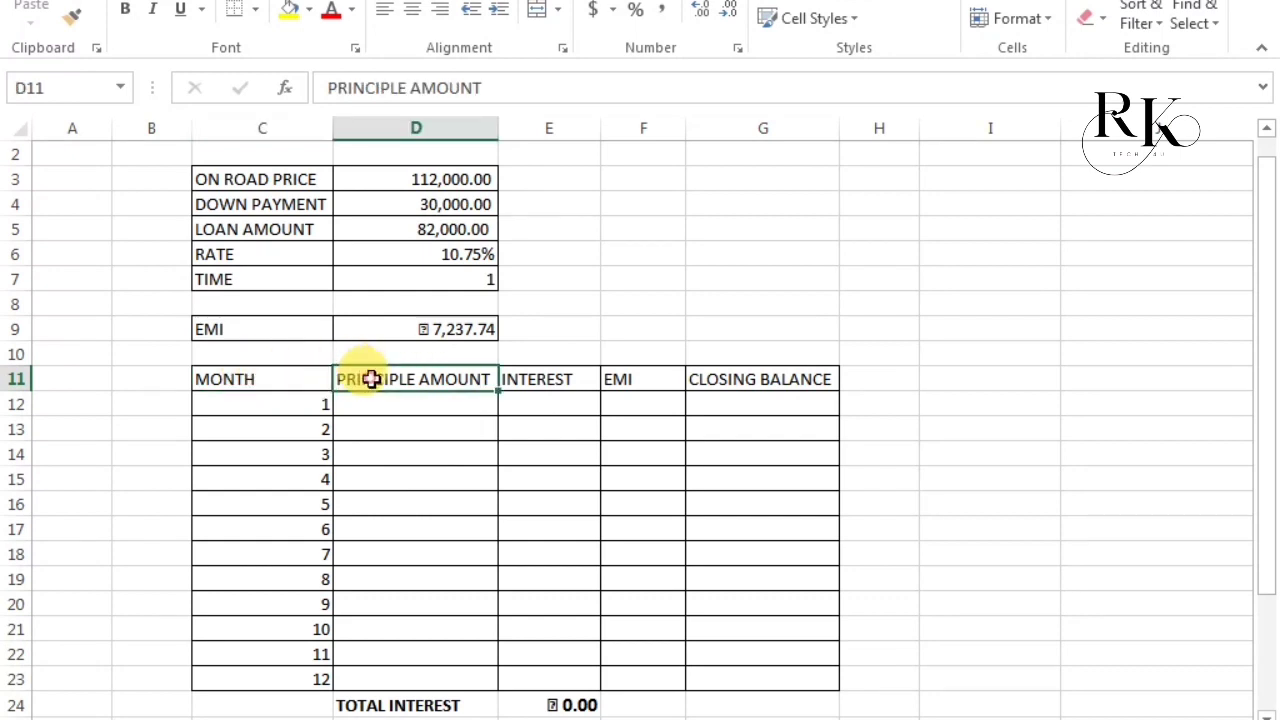
{"action": "left_click", "coordinate": [563, 372]}
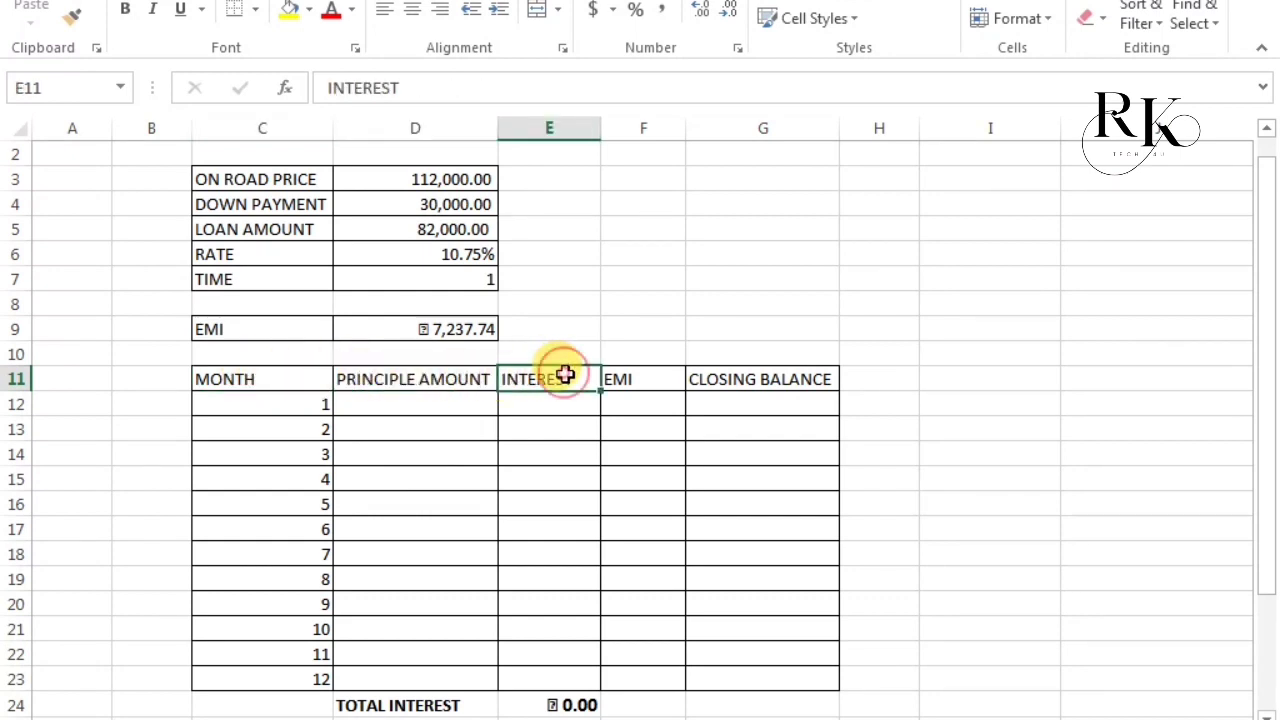
{"action": "left_click", "coordinate": [623, 376]}
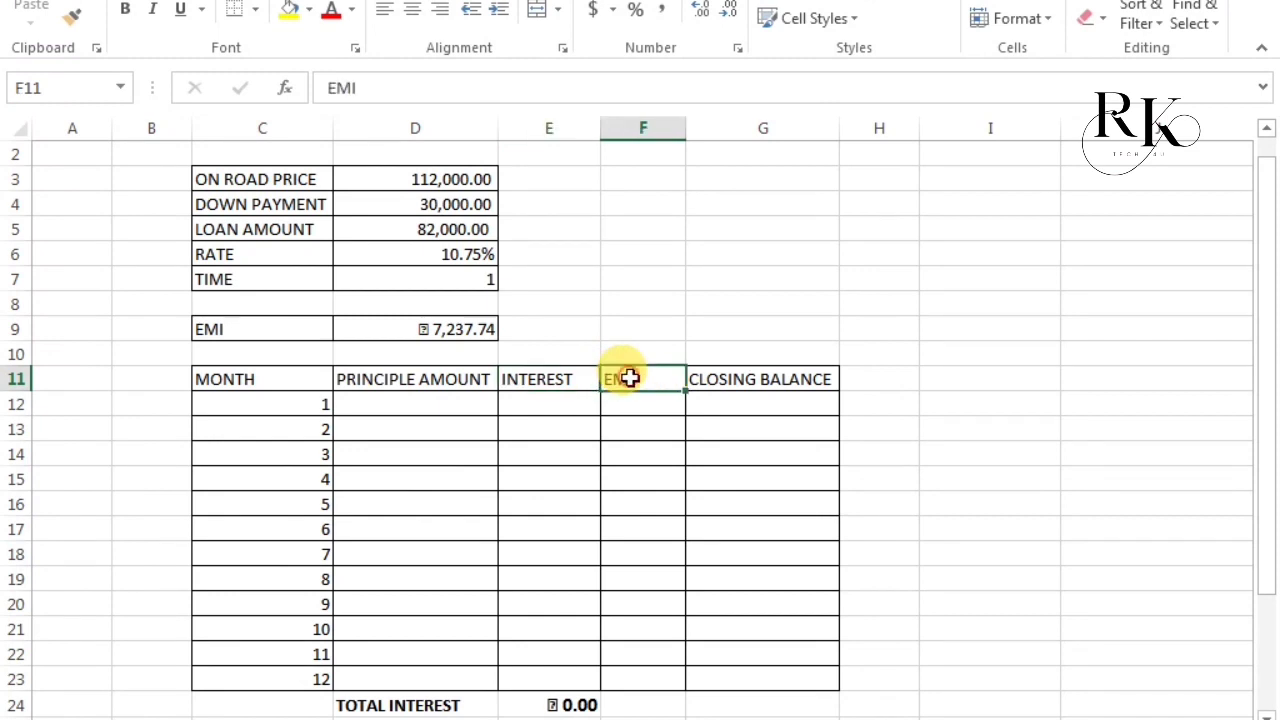
{"action": "left_click", "coordinate": [716, 379]}
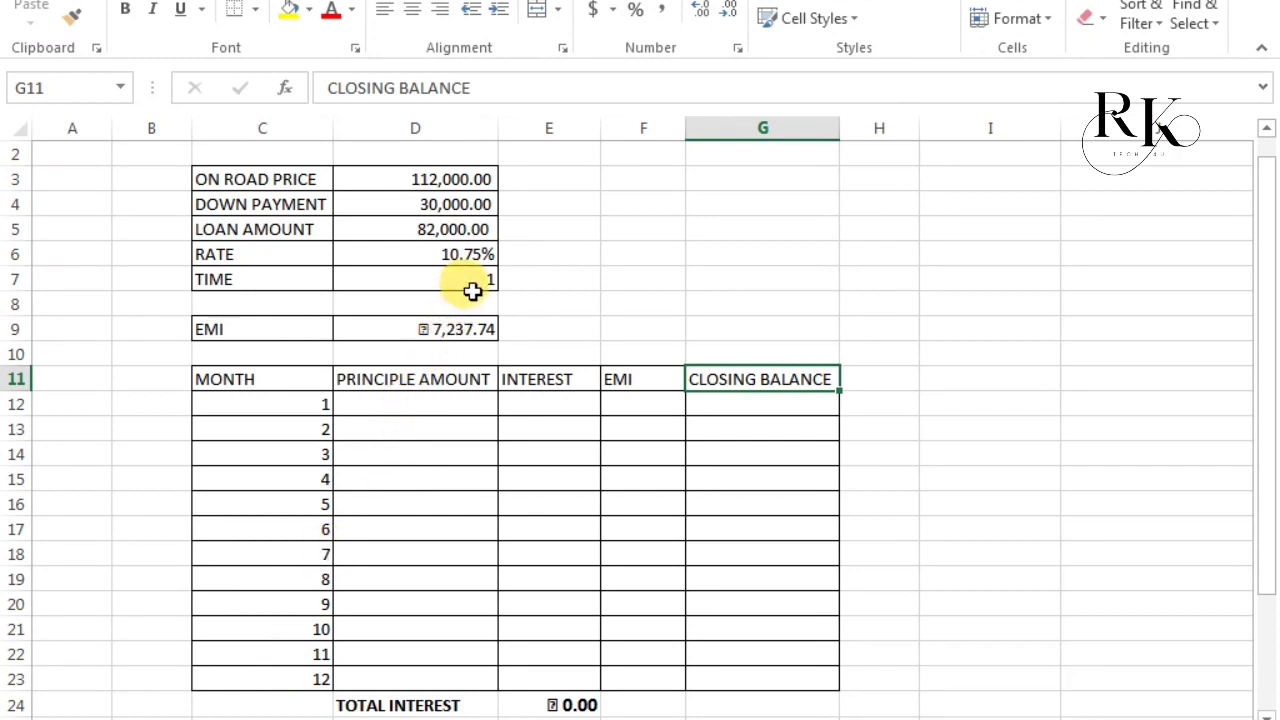
{"action": "left_click", "coordinate": [305, 683]}
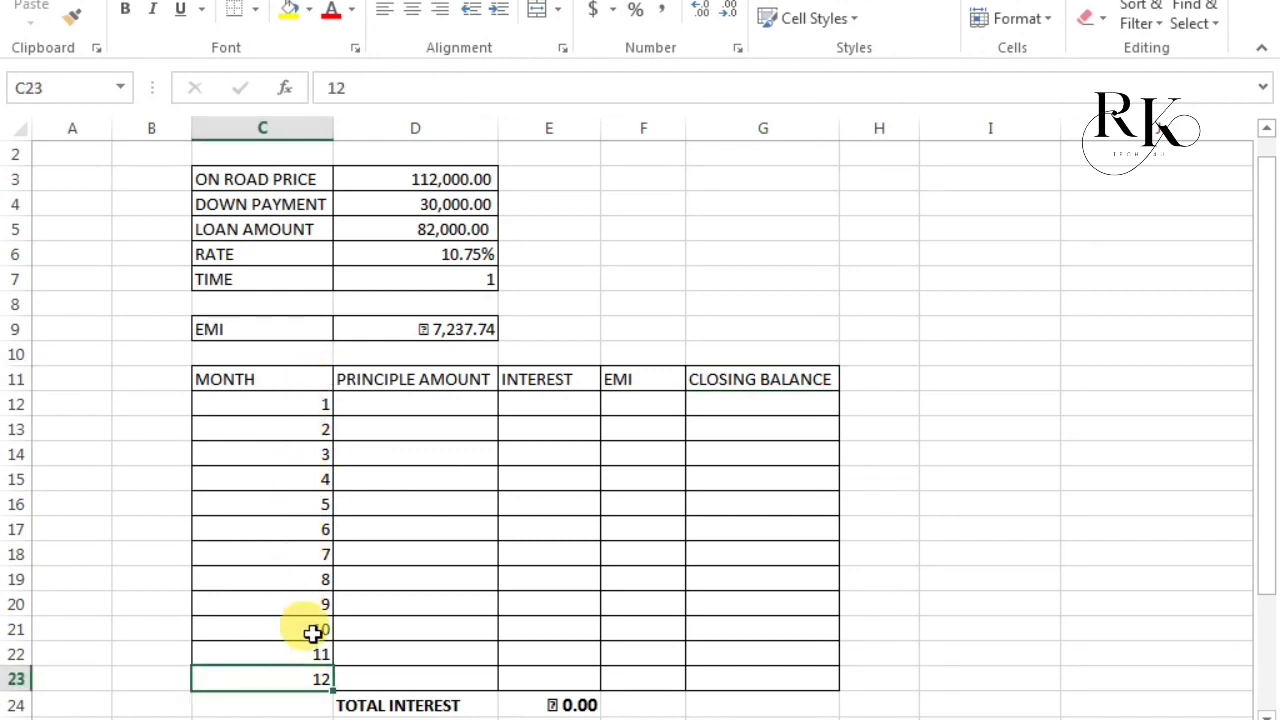
Link the first month's principle amount in D12 to the loan amount with =D5.
{"action": "left_click", "coordinate": [427, 400]}
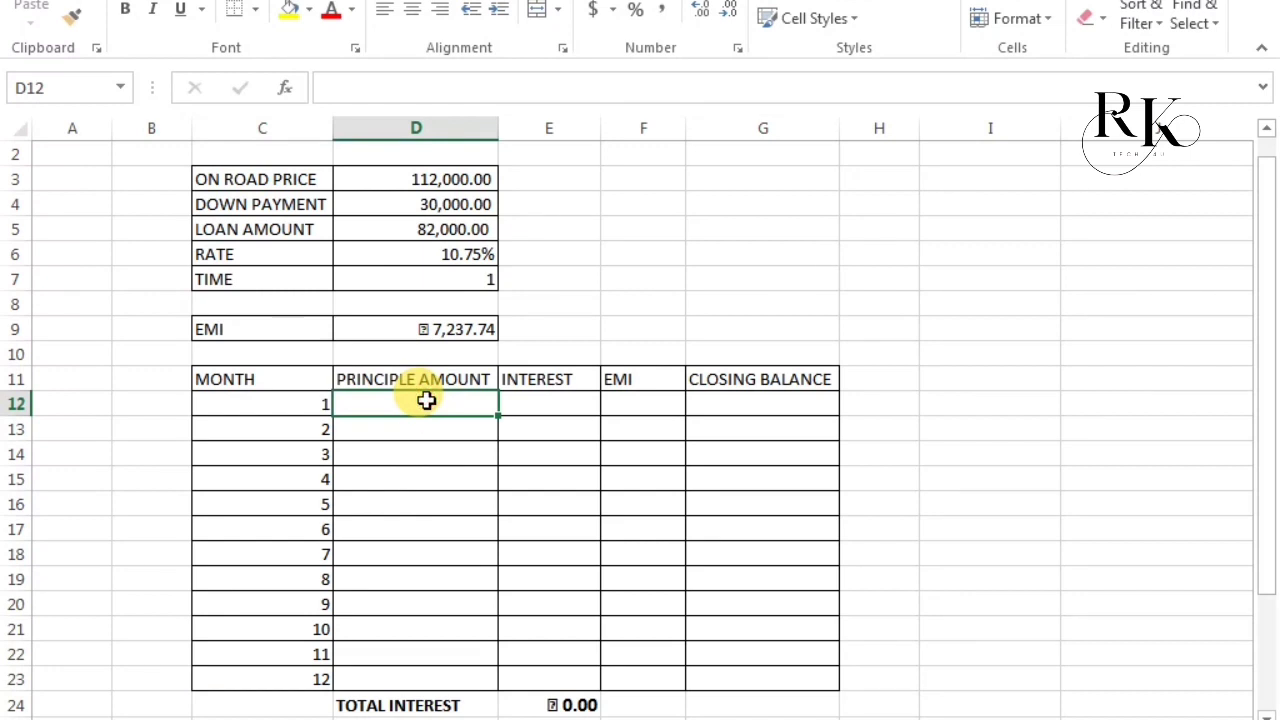
{"action": "type", "text": "="}
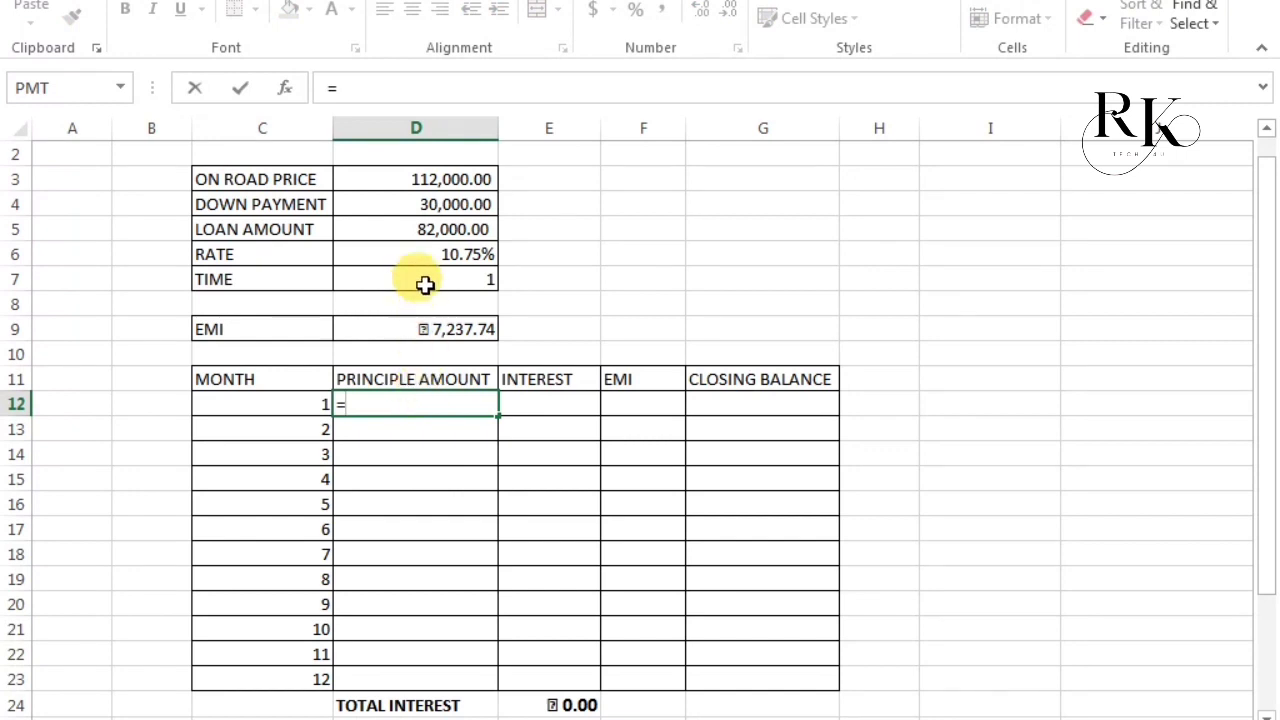
{"action": "left_click", "coordinate": [418, 228]}
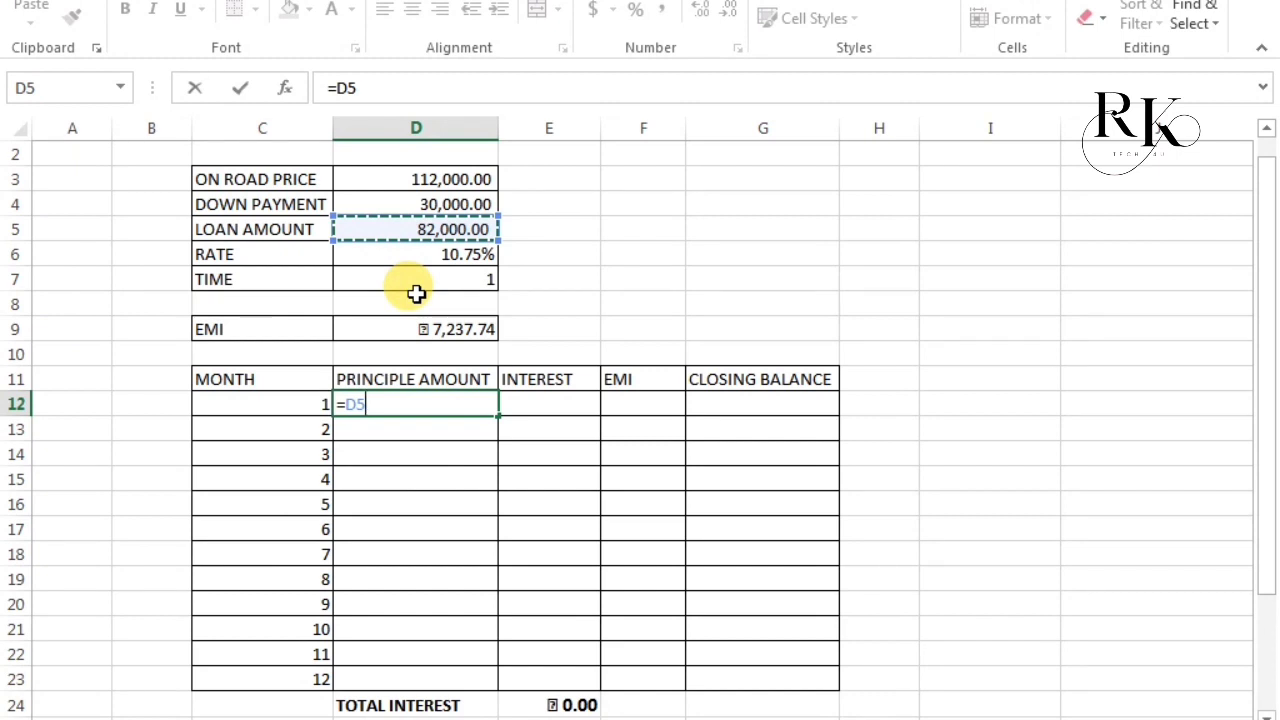
{"action": "key", "text": "Return"}
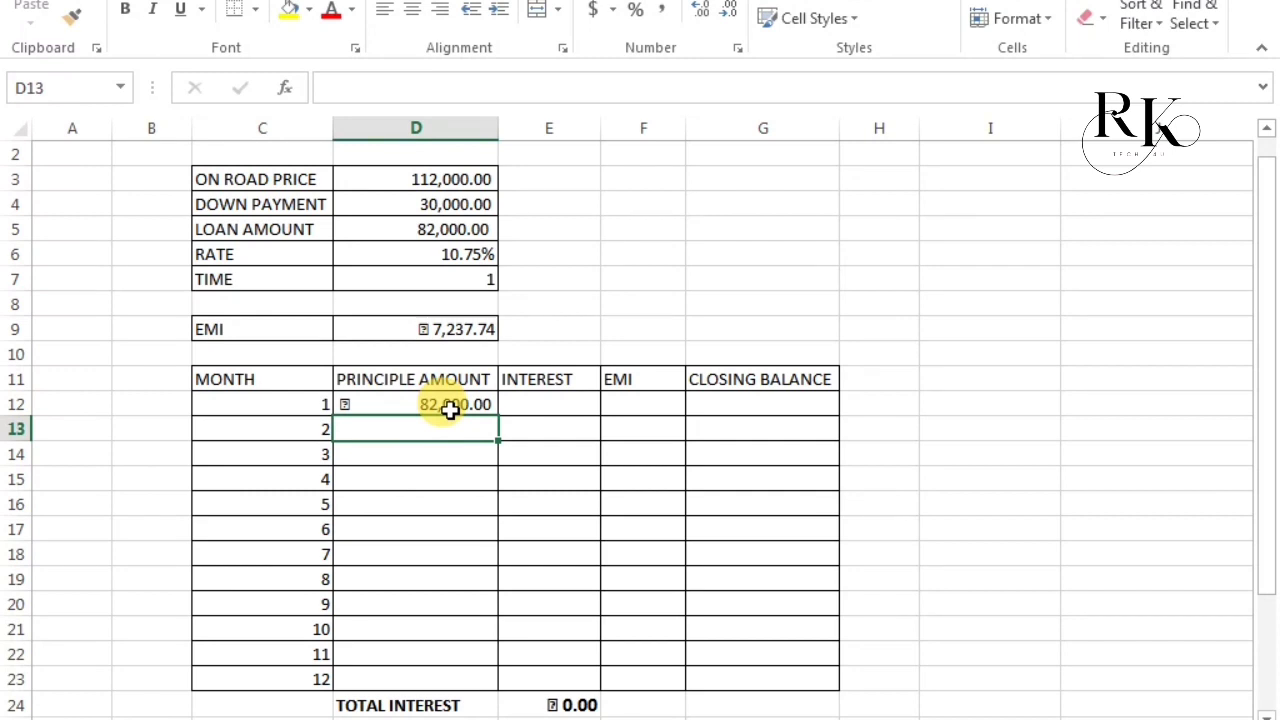
Start an IPMT formula in the first month's interest cell E12 with D6/12 as the rate.
{"action": "left_click", "coordinate": [538, 403]}
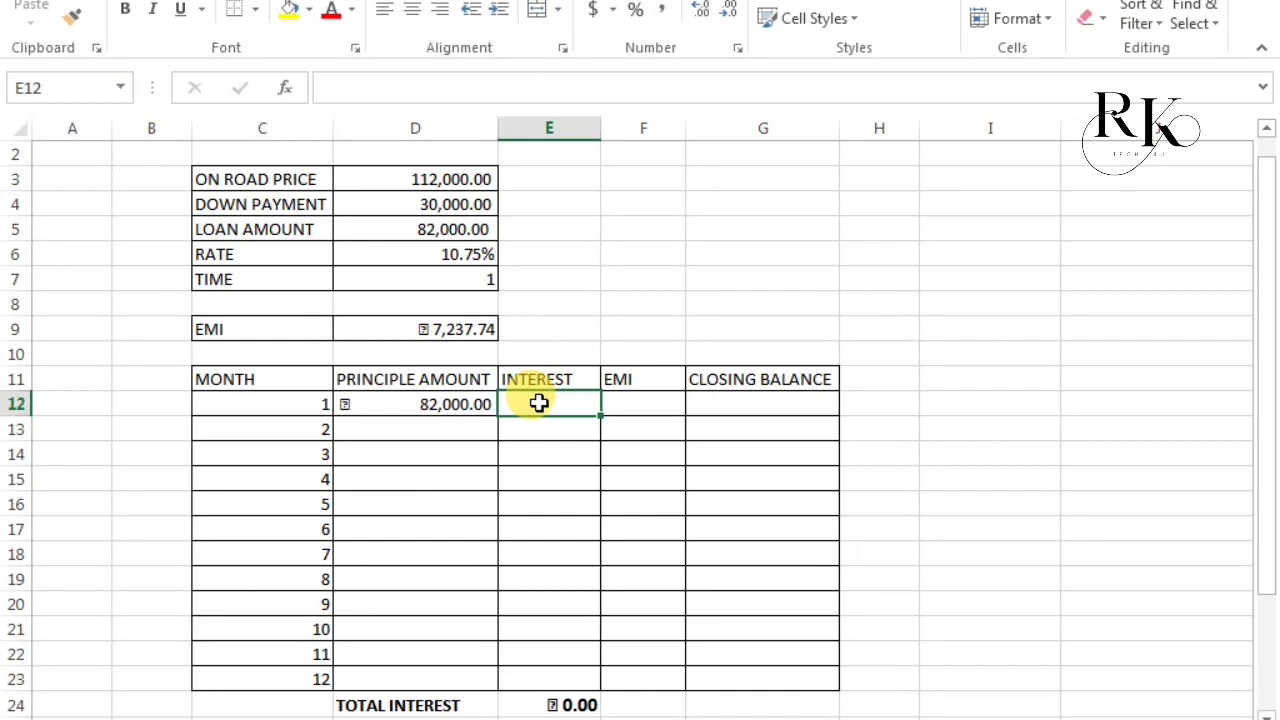
{"action": "type", "text": "="}
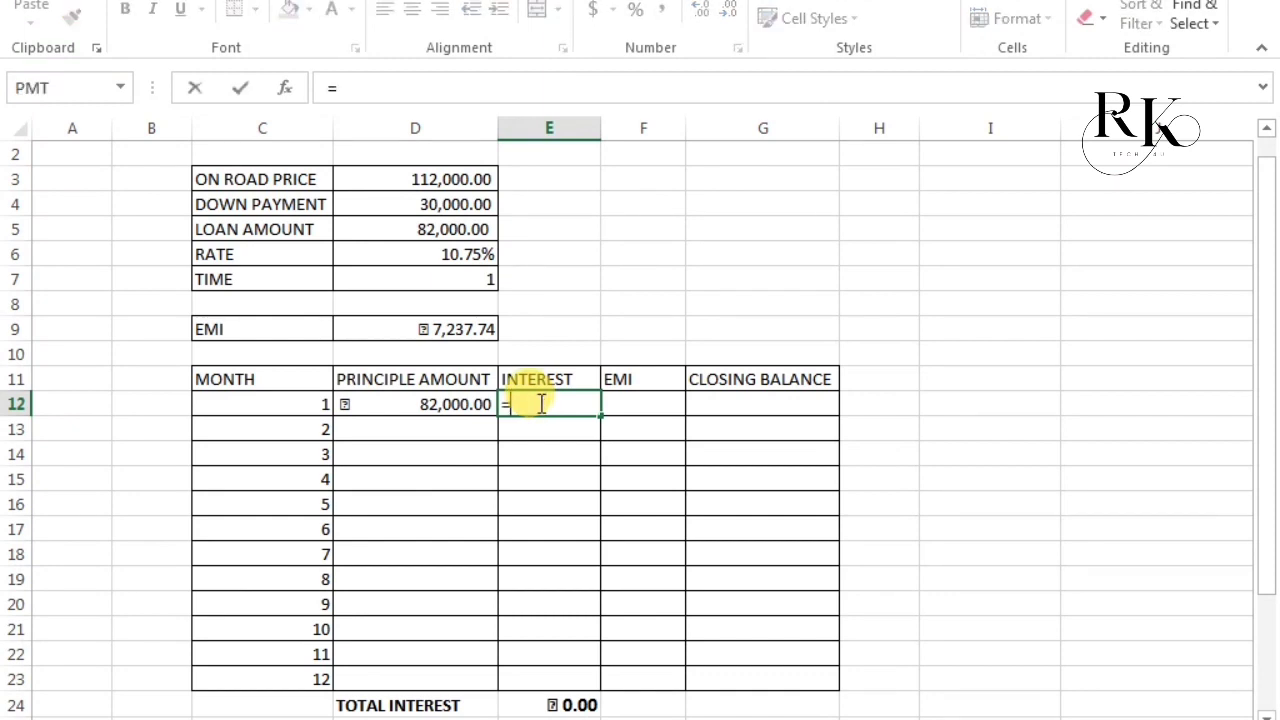
{"action": "type", "text": "IPM"}
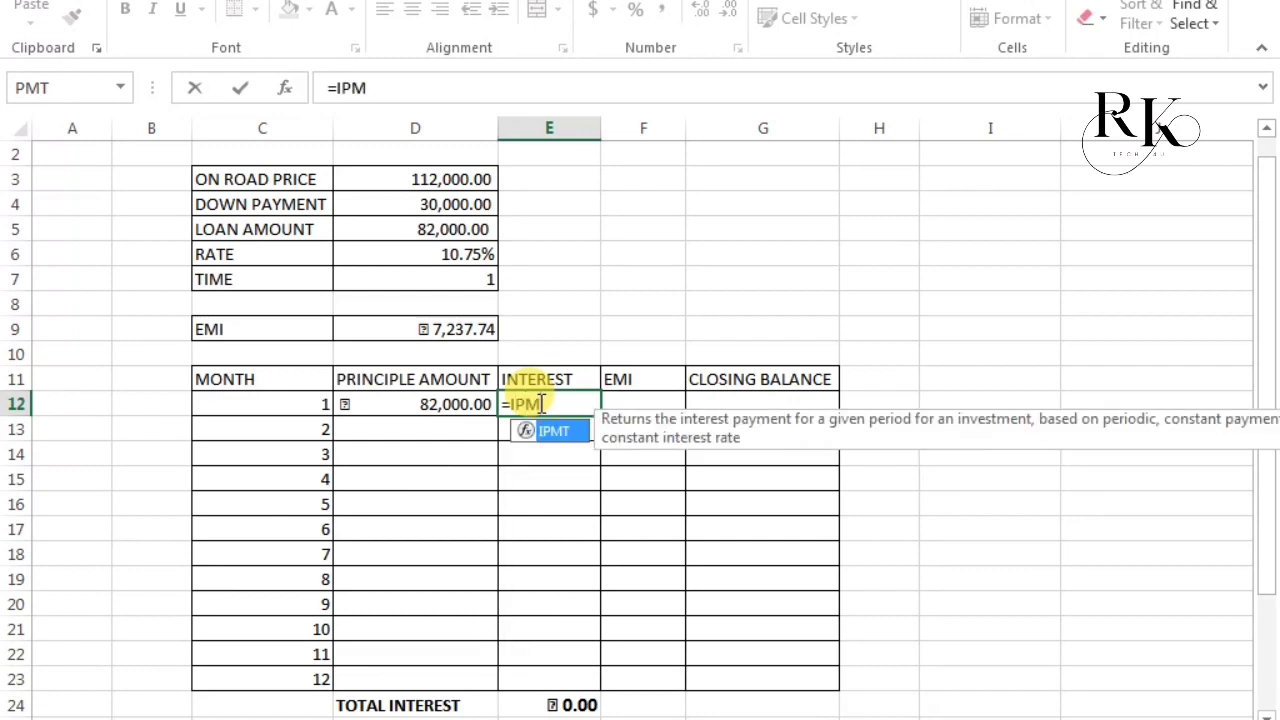
{"action": "type", "text": "T"}
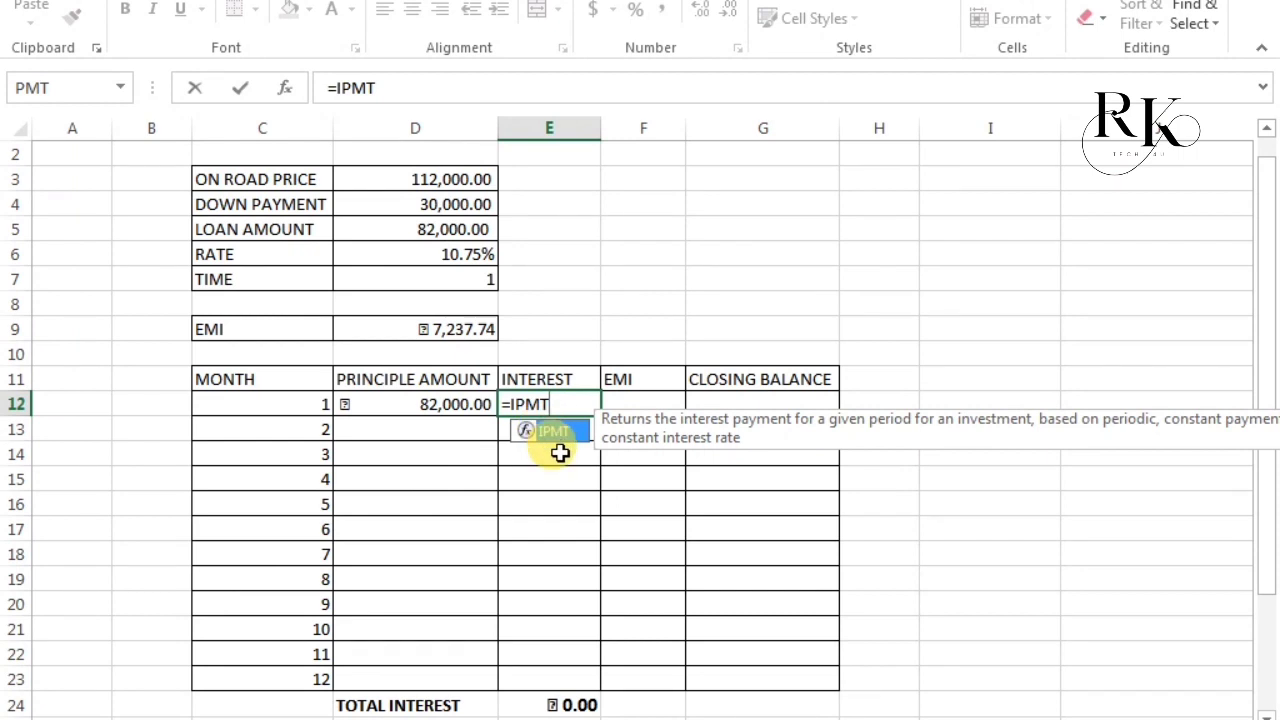
{"action": "type", "text": "("}
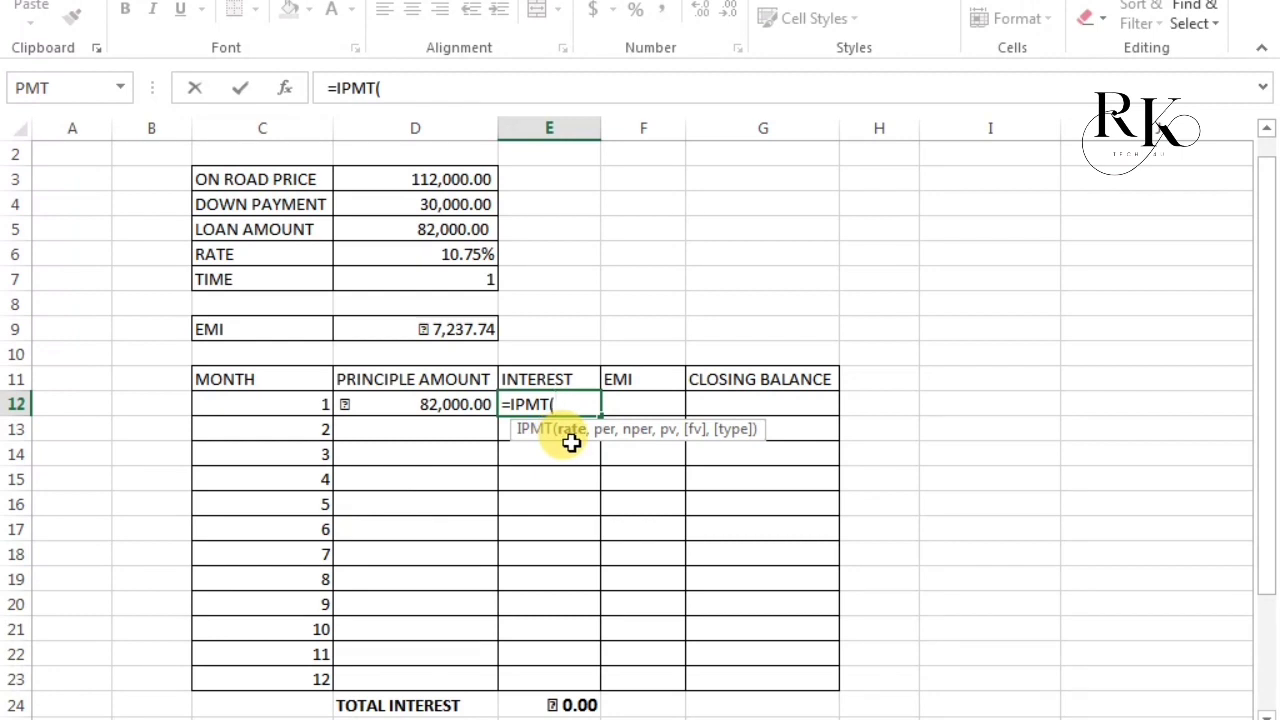
{"action": "left_click", "coordinate": [456, 256]}
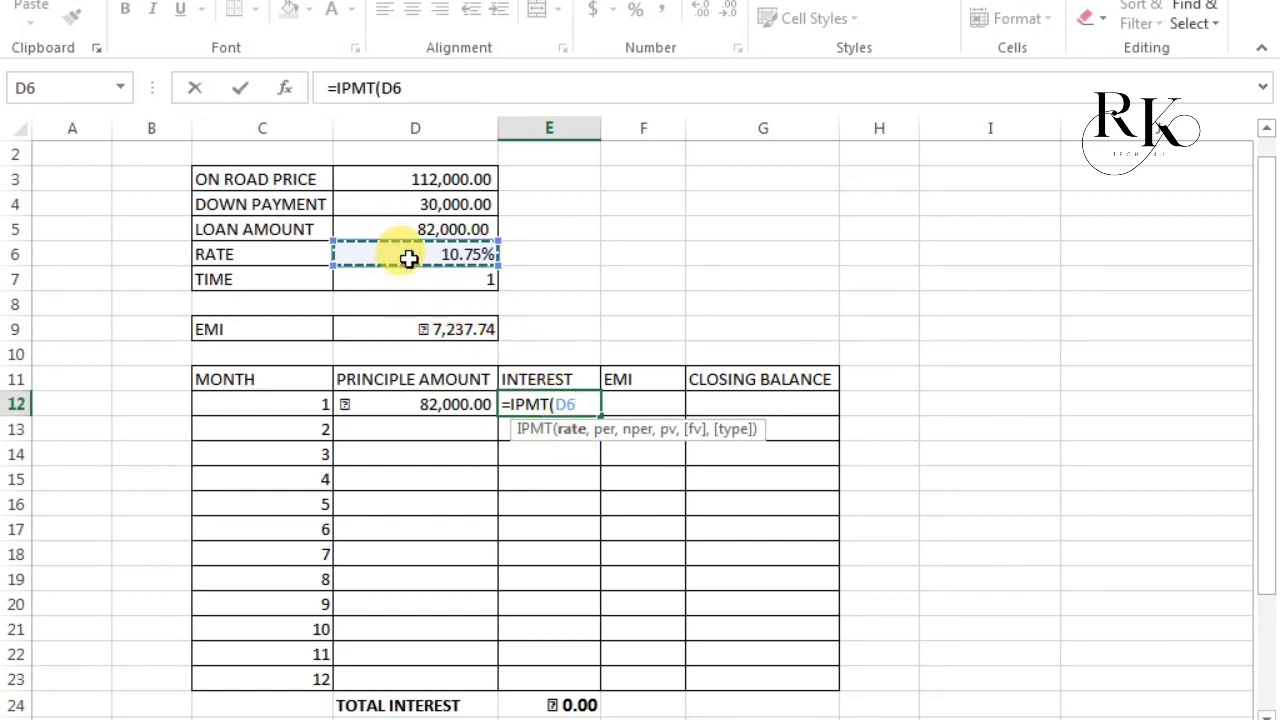
{"action": "type", "text": "/"}
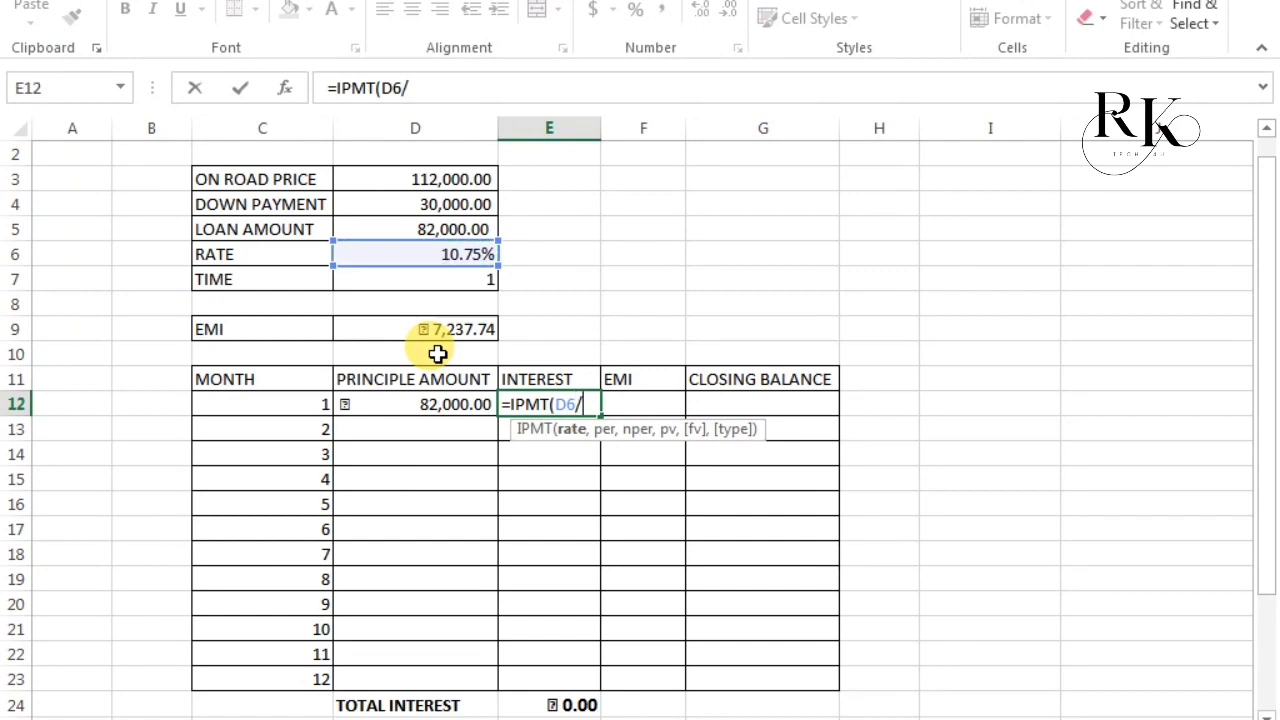
{"action": "type", "text": "12,"}
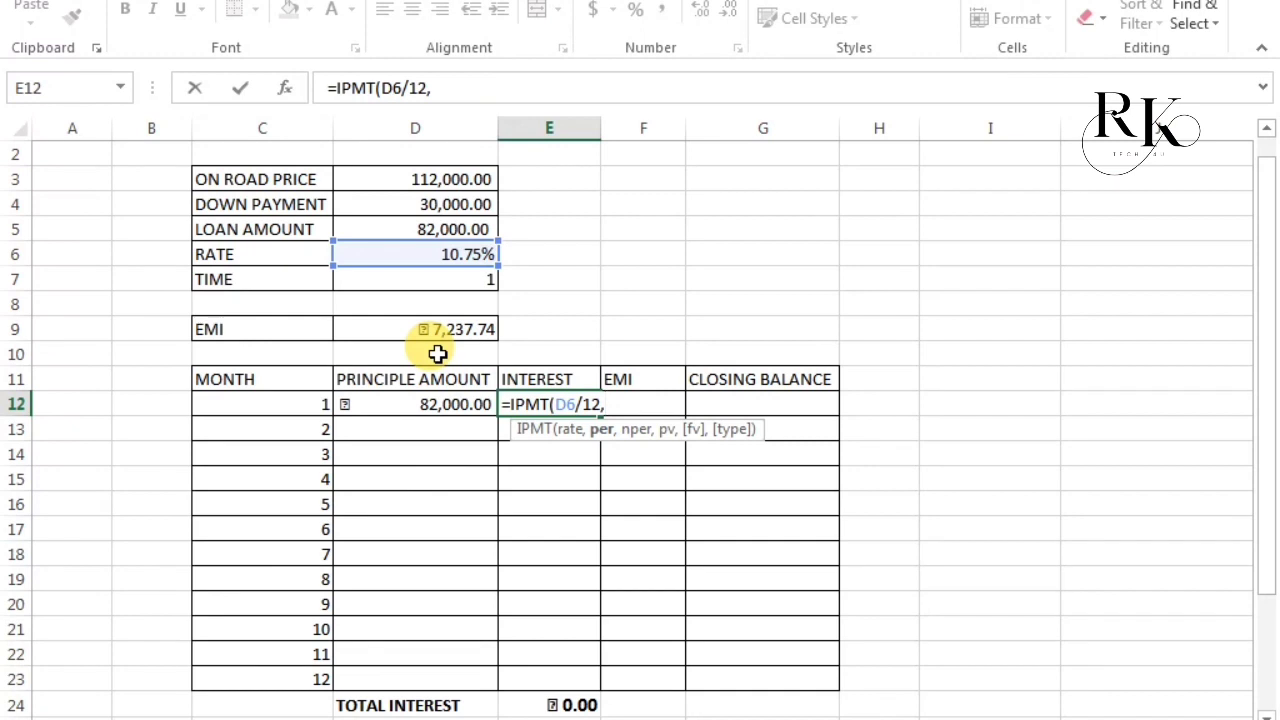
Add C12 as the period and D7*12 as the number of periods to the IPMT formula in E12.
{"action": "left_click", "coordinate": [297, 407]}
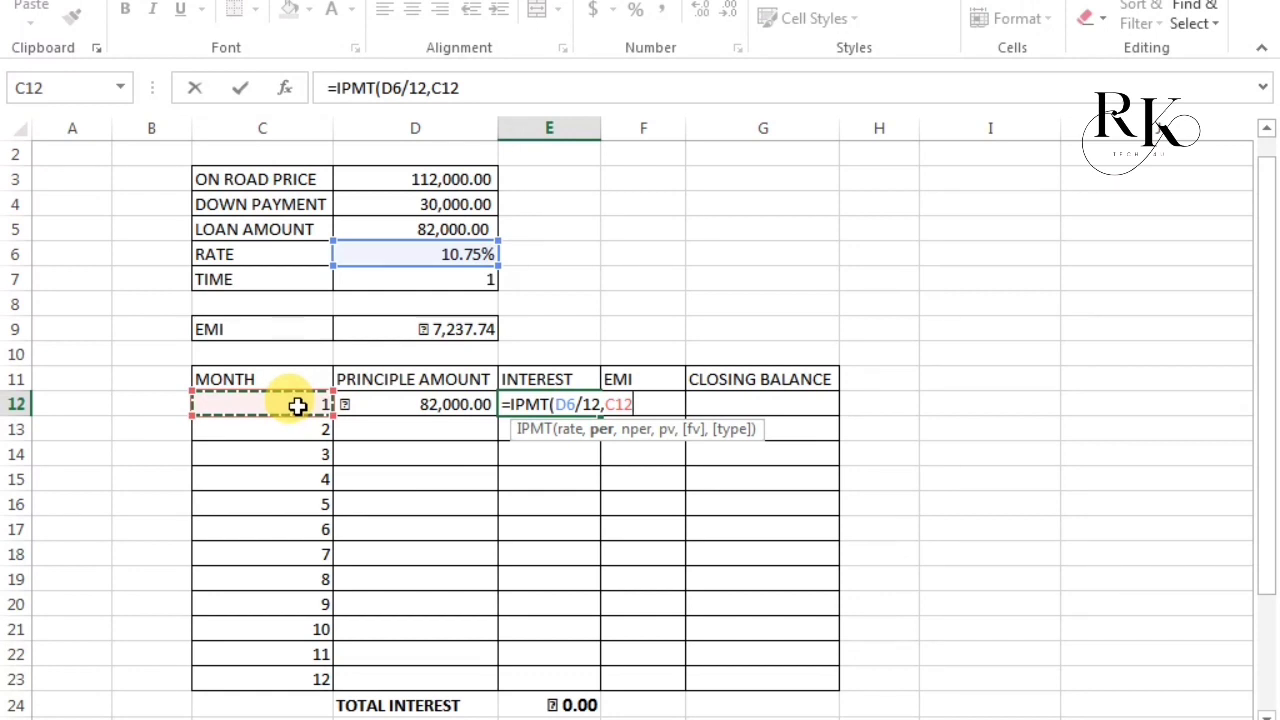
{"action": "type", "text": ","}
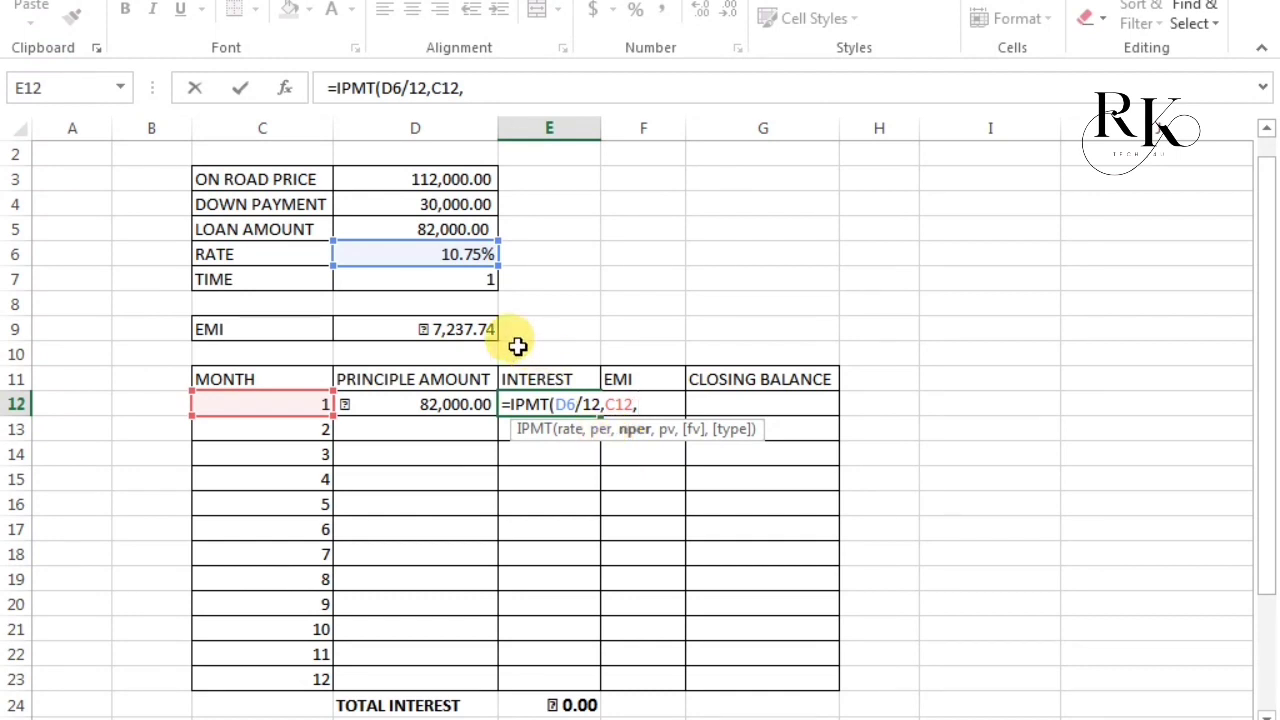
{"action": "left_click", "coordinate": [466, 277]}
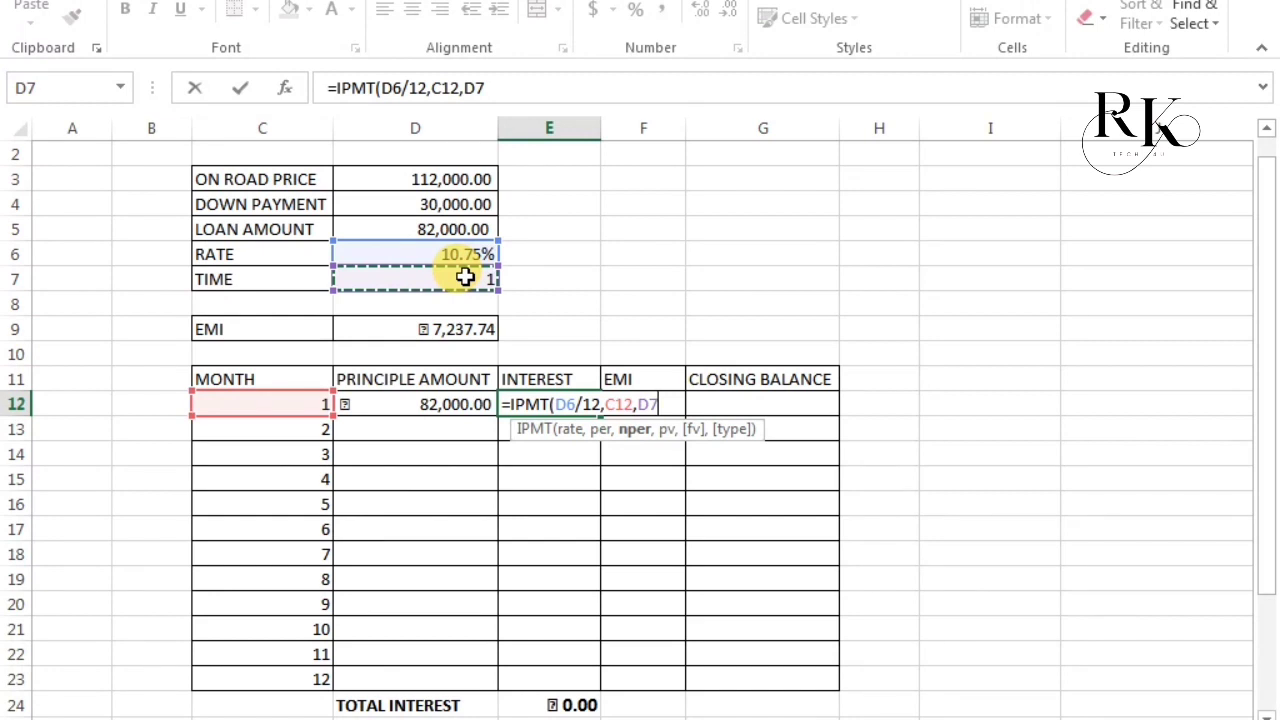
{"action": "type", "text": "/"}
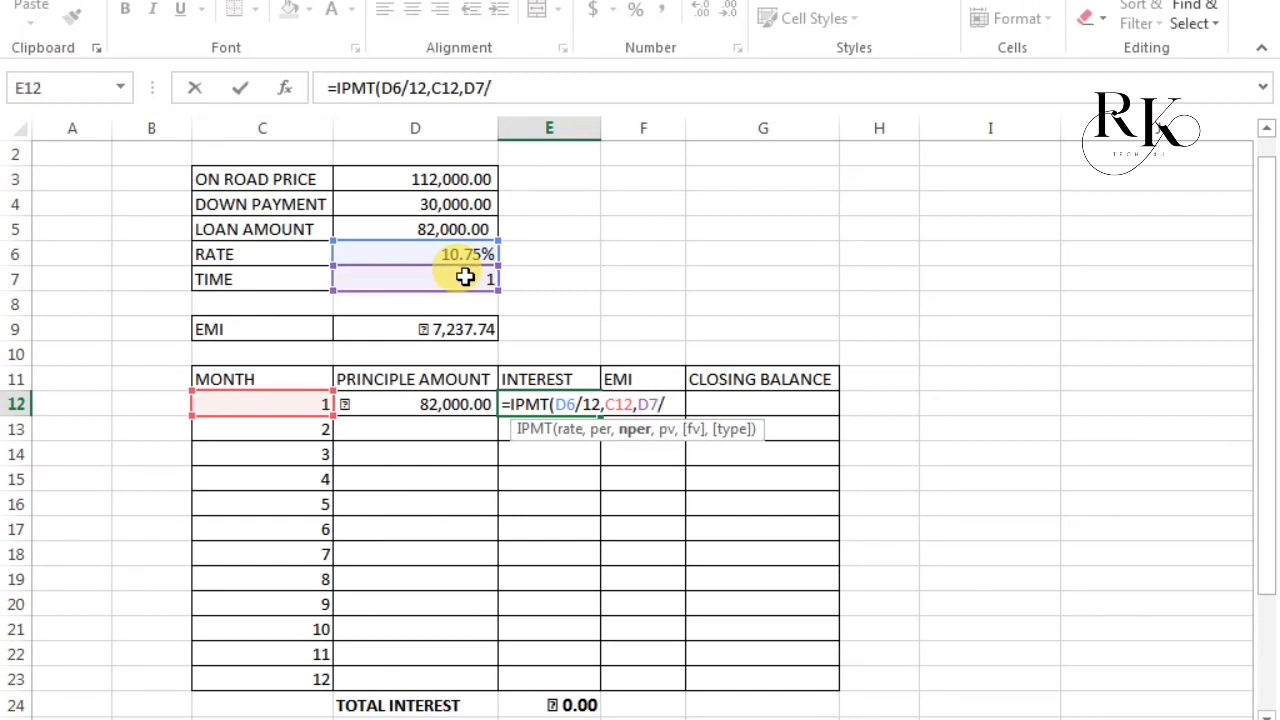
{"action": "key", "text": "BackSpace"}
{"action": "type", "text": "*12"}
{"action": "type", "text": ","}
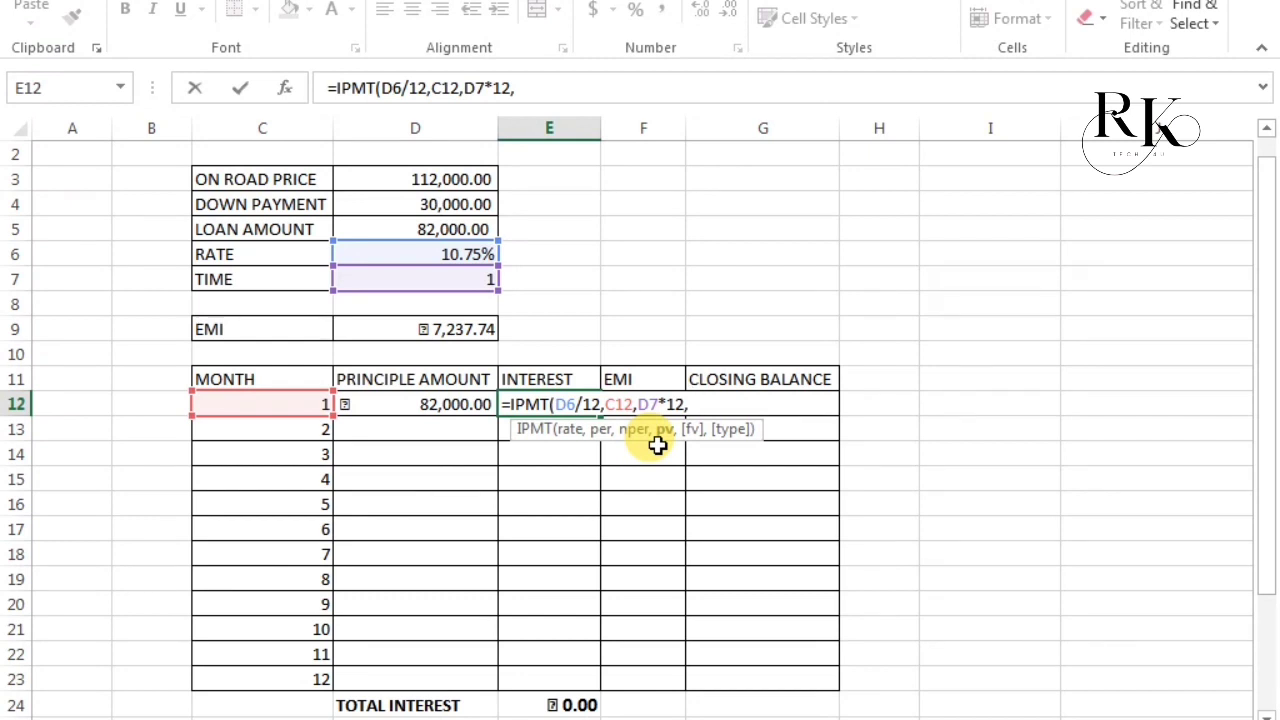
Add D12 as the present value and a minus sign before IPMT, giving =-IPMT(D6/12,C12,D7*12,D12).
{"action": "left_click", "coordinate": [404, 403]}
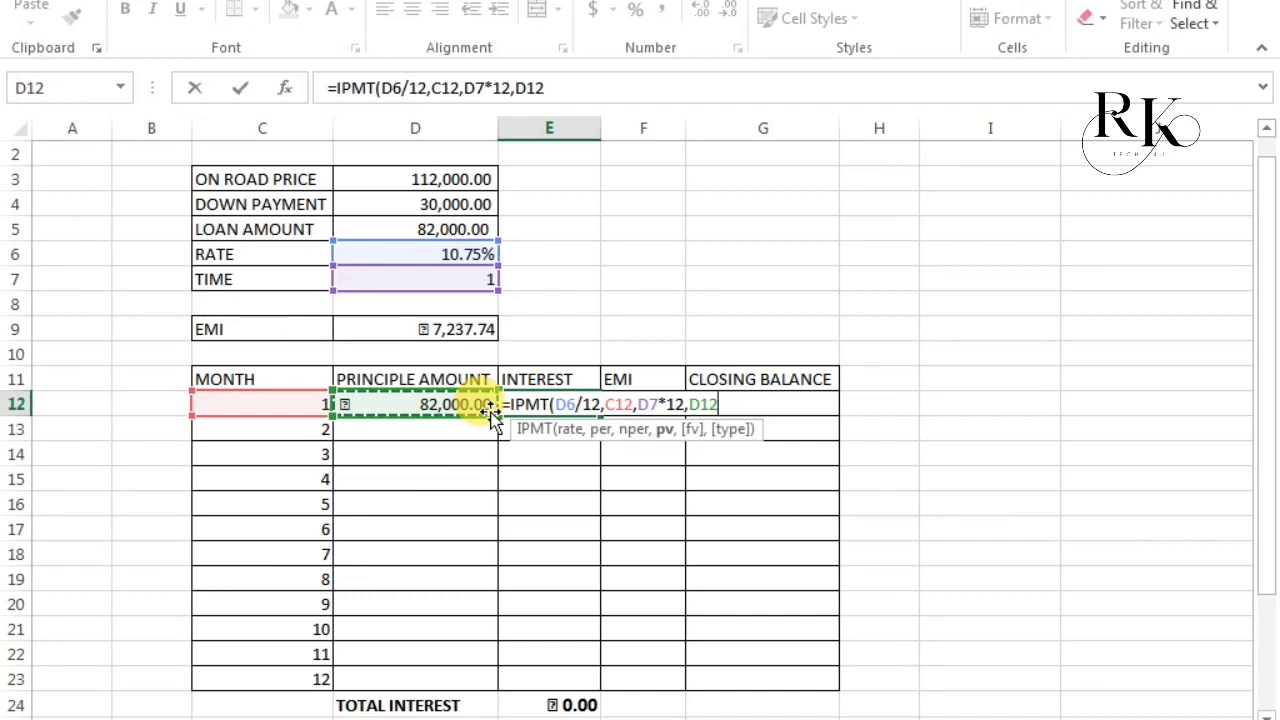
{"action": "type", "text": ")"}
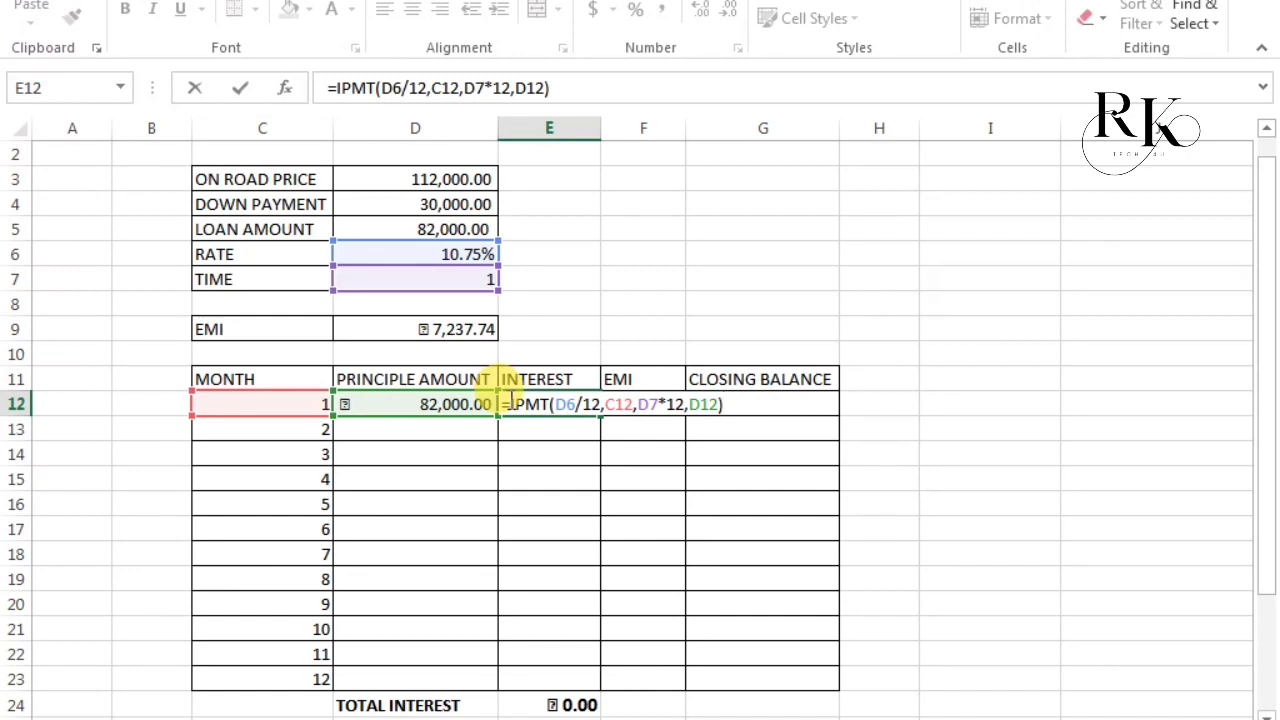
{"action": "left_click", "coordinate": [511, 404]}
{"action": "type", "text": "-"}
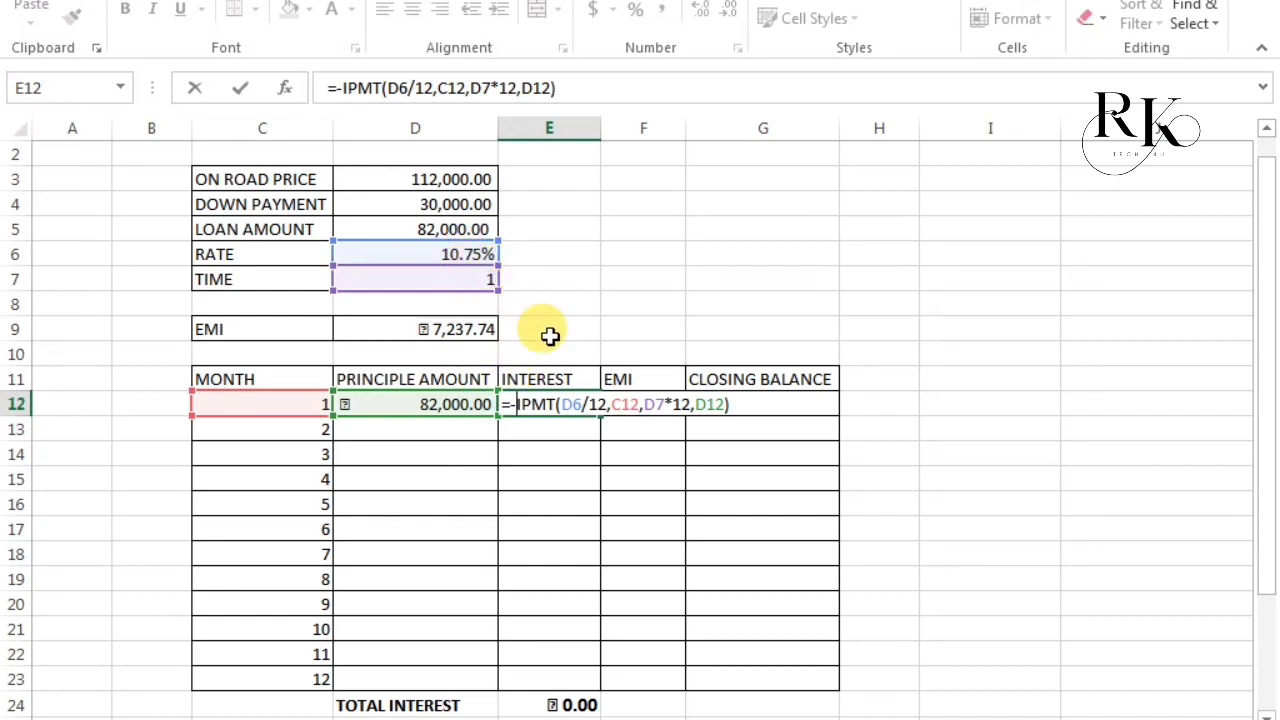
Make the rate and time references in E12 absolute and enter the formula as =-IPMT($D$6/12,C12,$D$7*12,D12).
{"action": "left_click", "coordinate": [571, 403]}
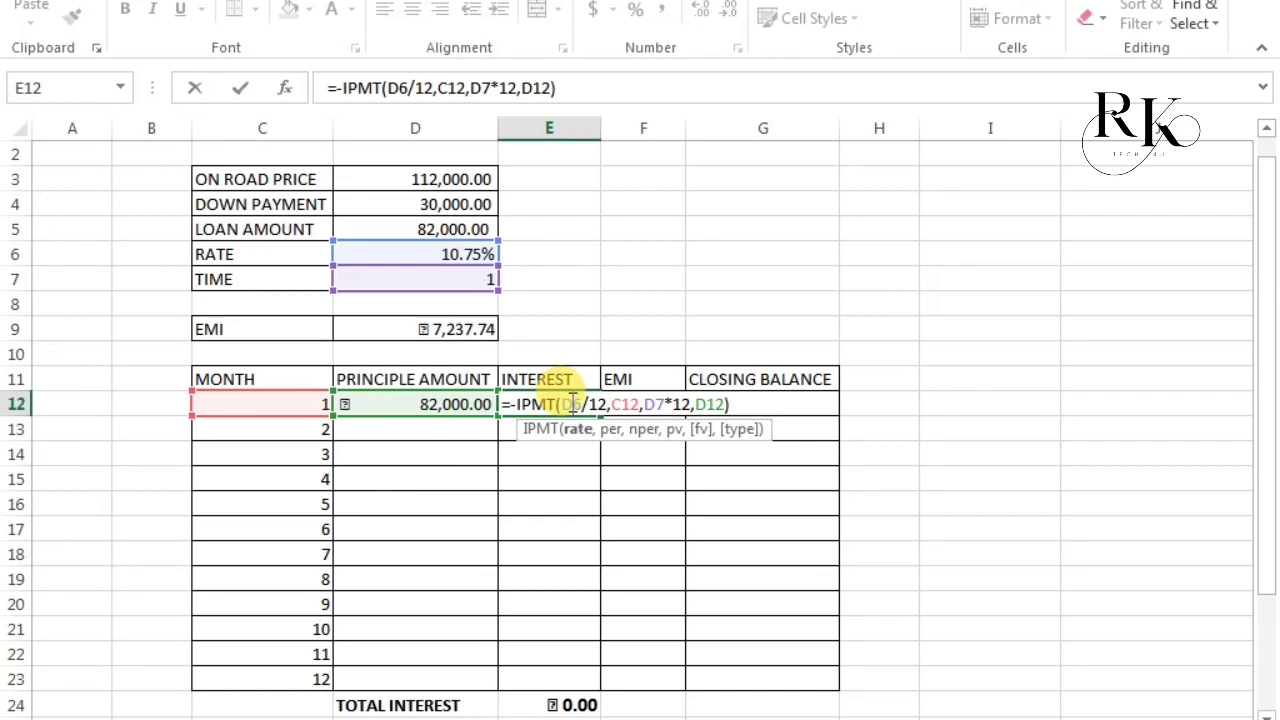
{"action": "key", "text": "F4"}
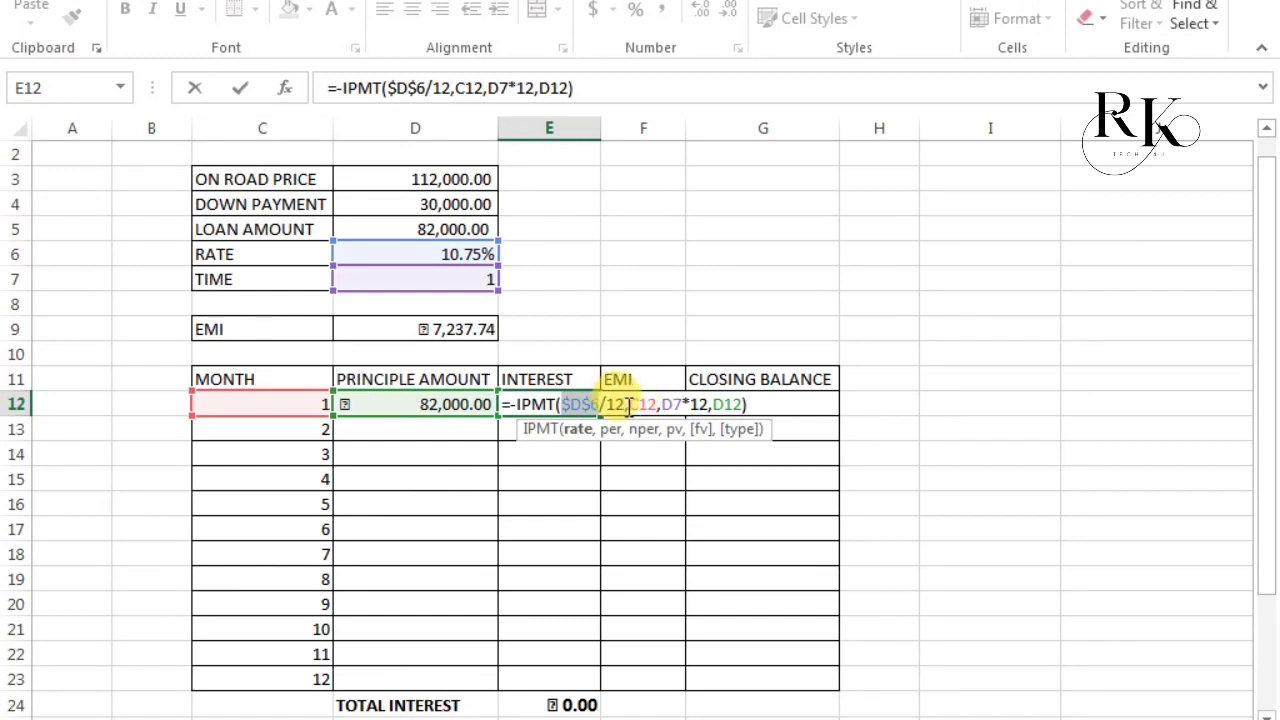
{"action": "left_click", "coordinate": [626, 404]}
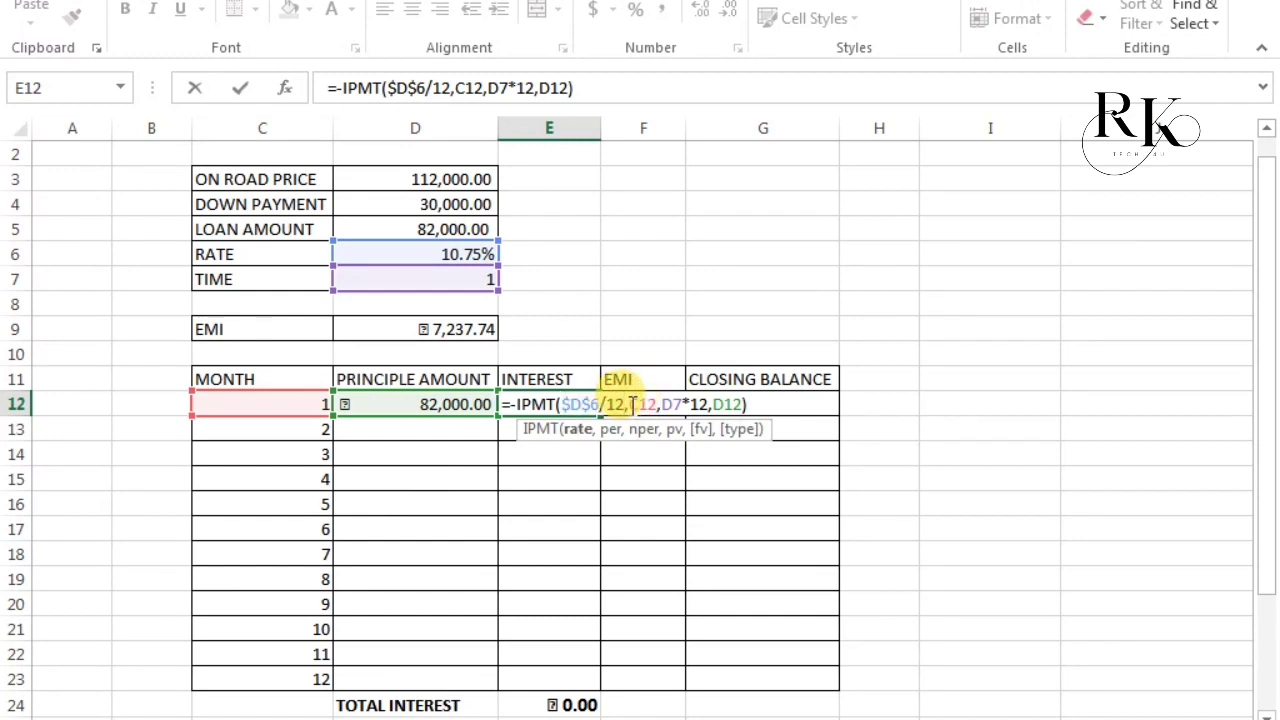
{"action": "left_click", "coordinate": [632, 404]}
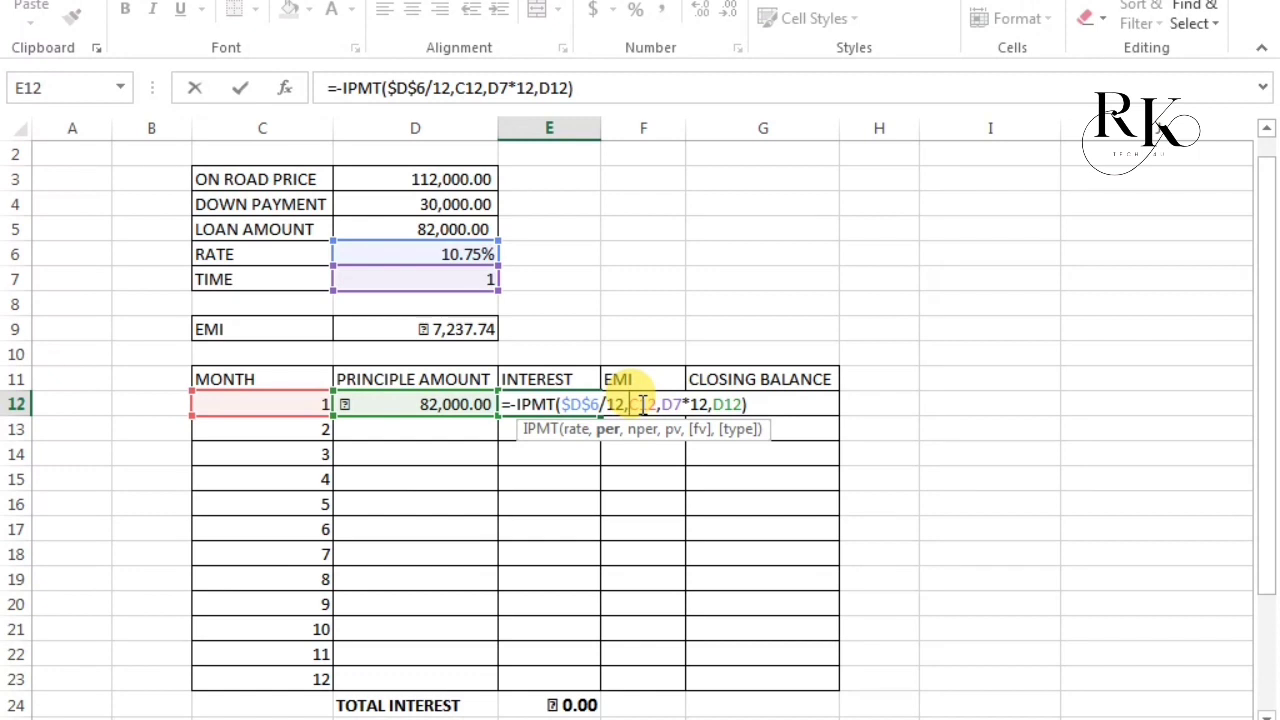
{"action": "left_click_drag", "start_coordinate": [630, 404], "coordinate": [675, 404]}
{"action": "left_click", "coordinate": [675, 404]}
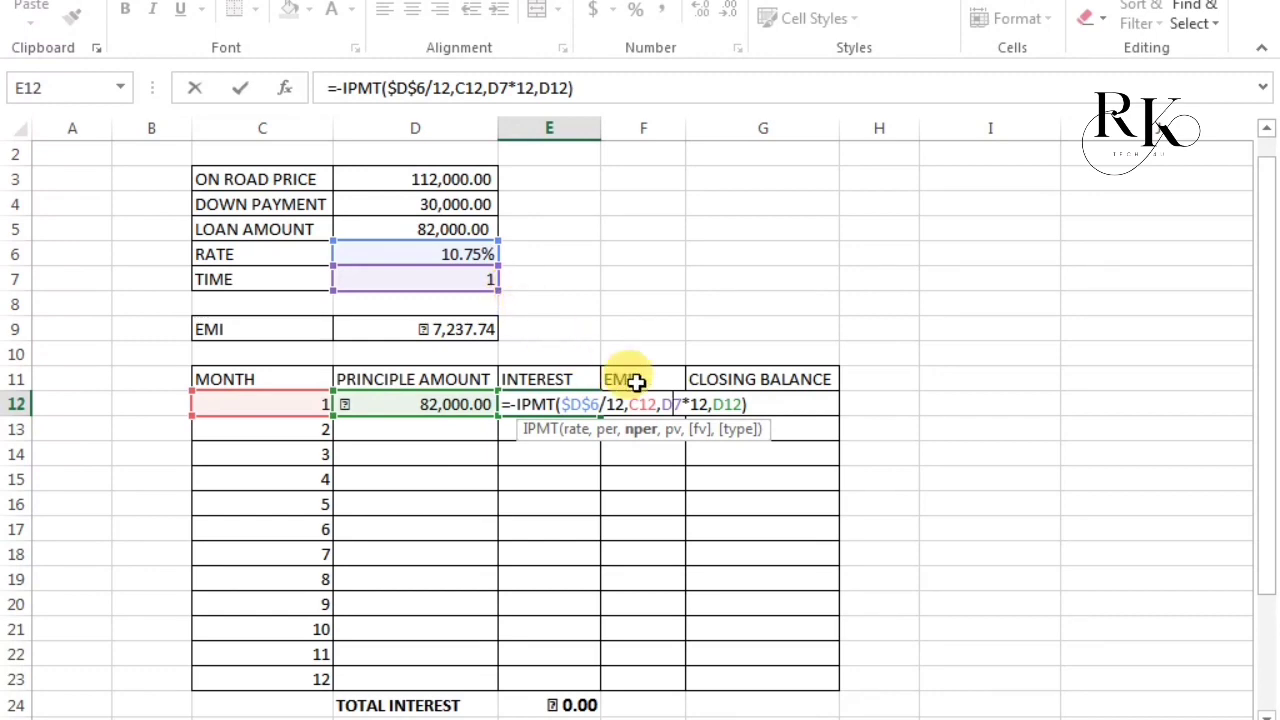
{"action": "key", "text": "F4"}
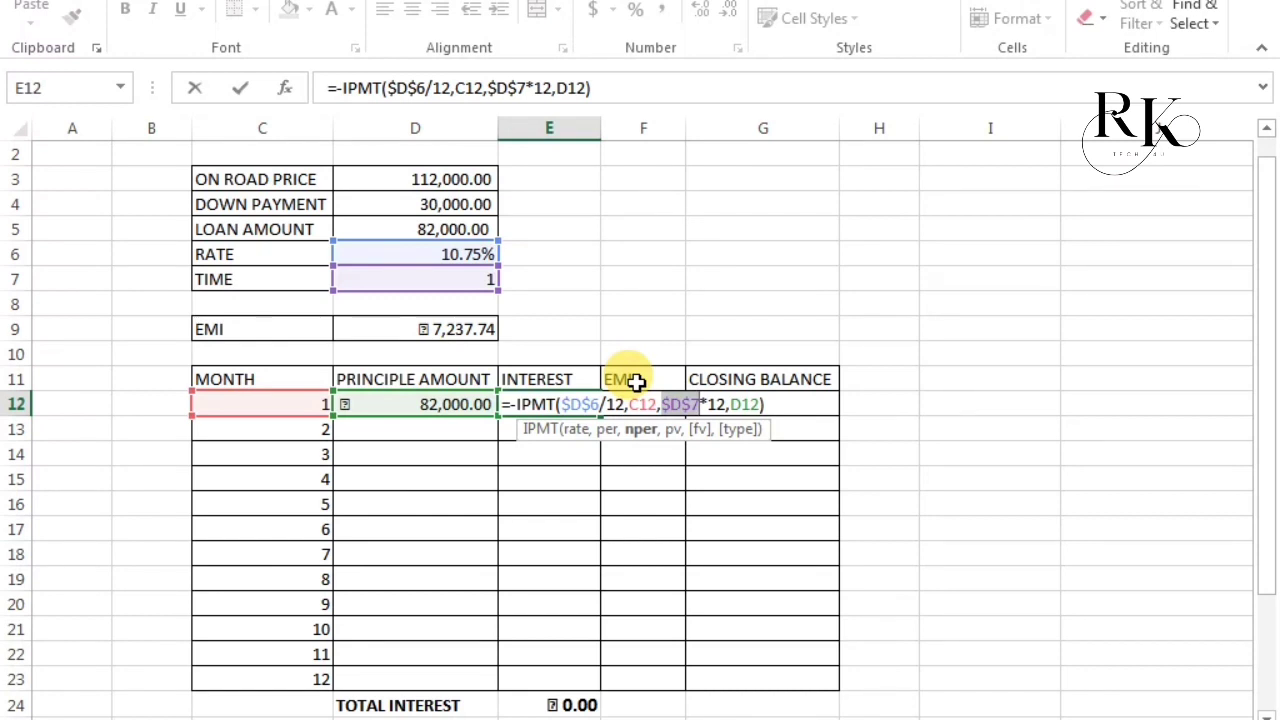
{"action": "double_click", "coordinate": [688, 405]}
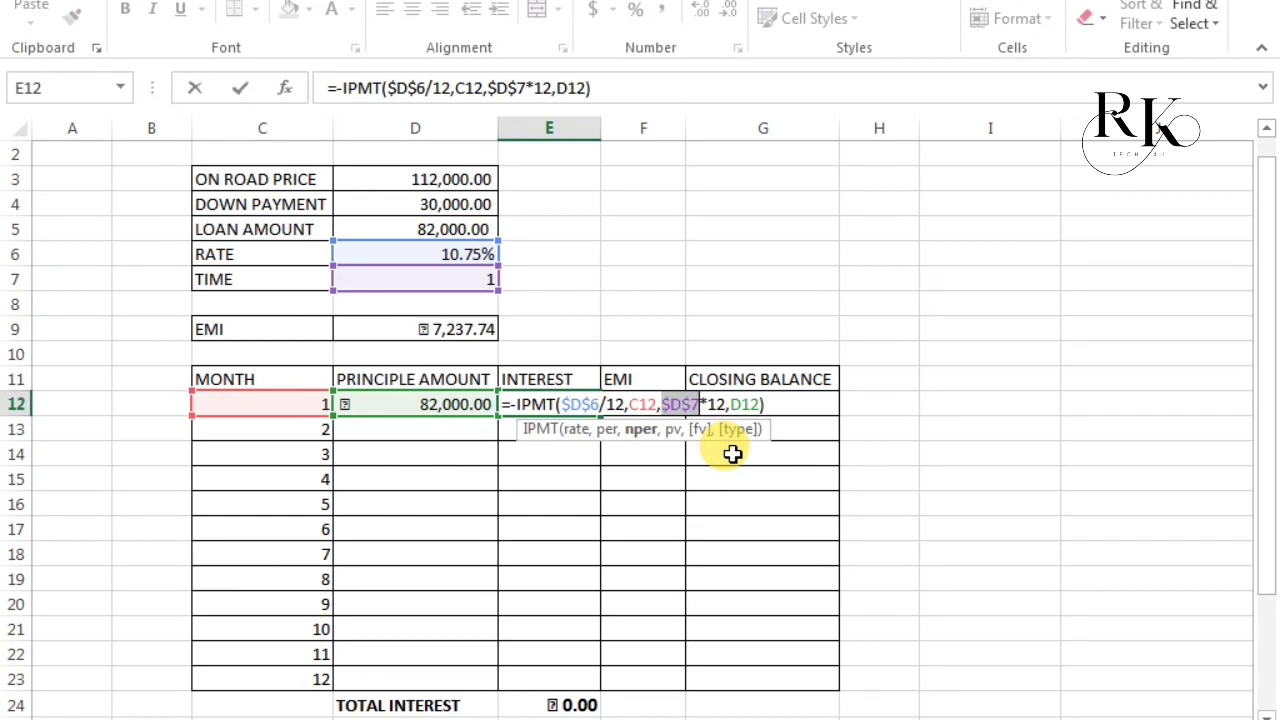
{"action": "key", "text": "Return"}
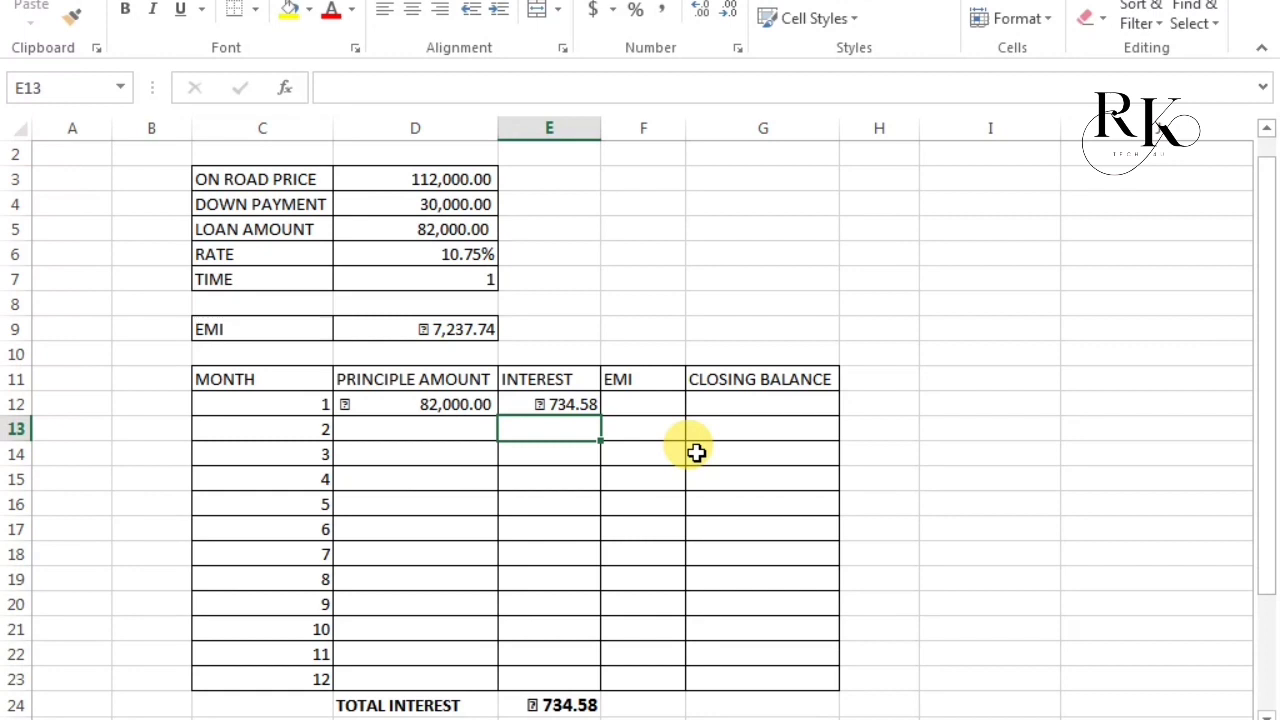
{"action": "left_click", "coordinate": [578, 396]}
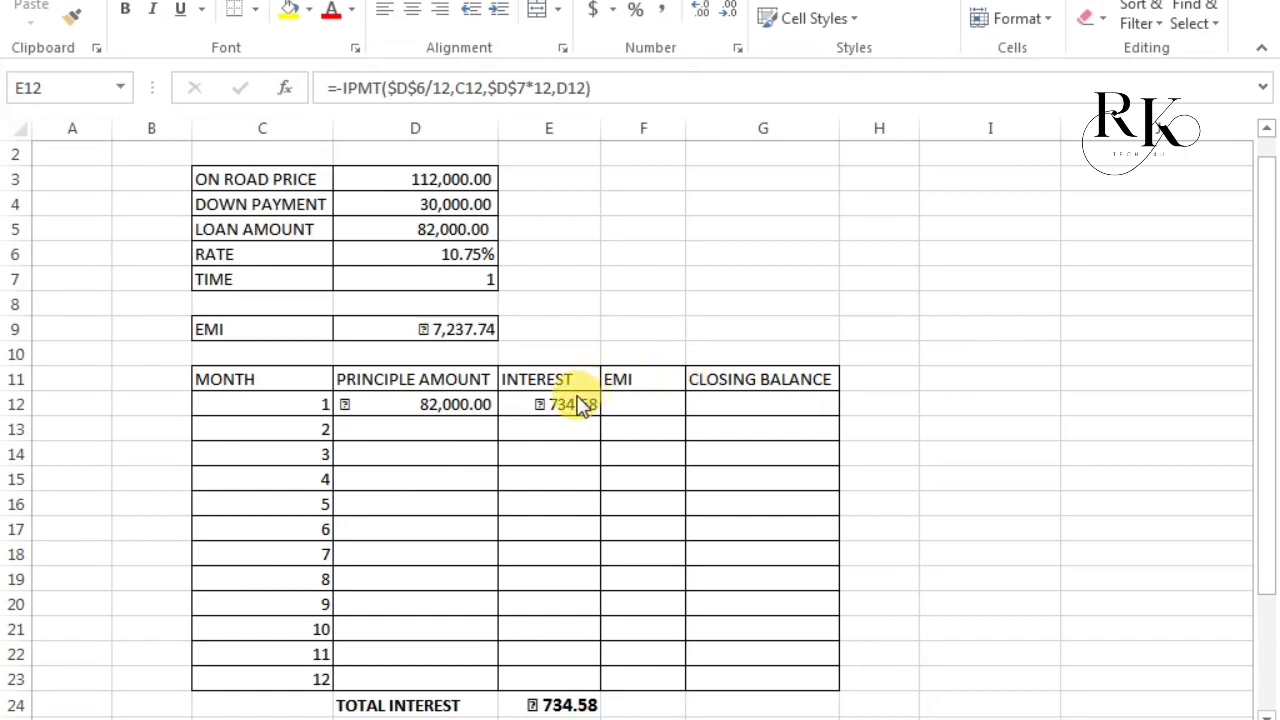
{"action": "left_click", "coordinate": [577, 401]}
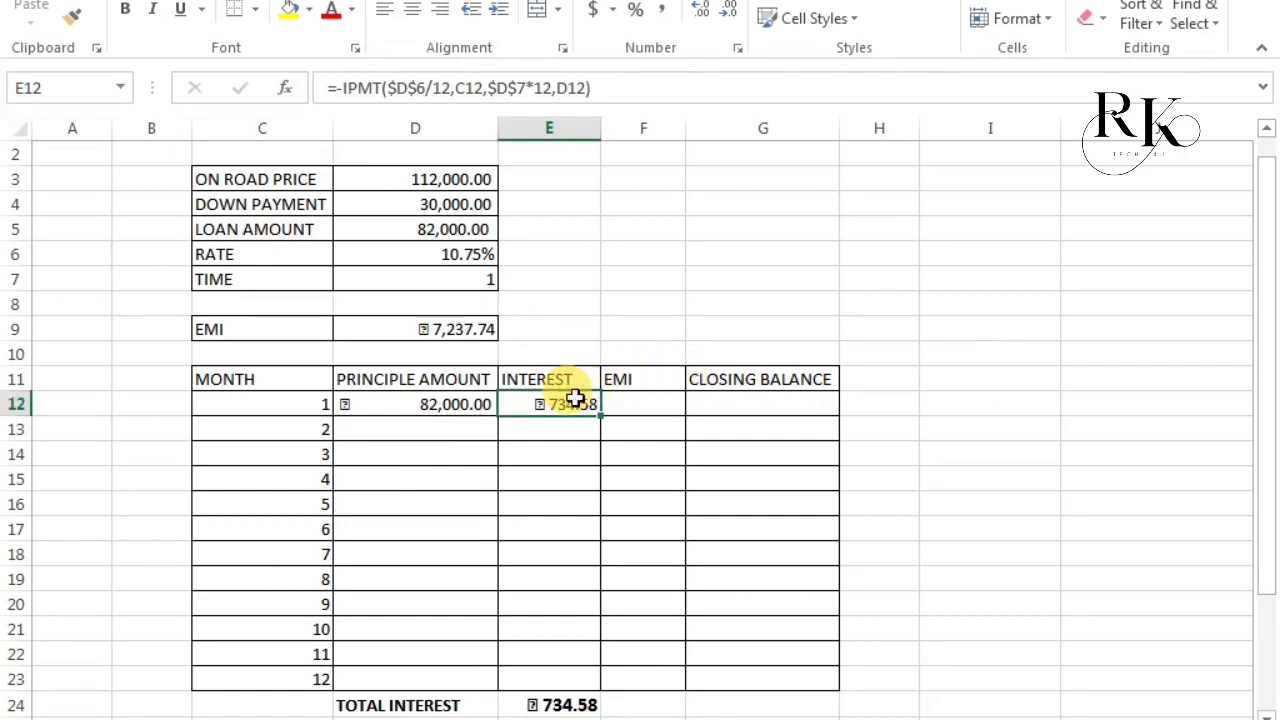
Link the first month's EMI in F12 to the calculated EMI with the absolute reference =$D$9.
{"action": "left_click", "coordinate": [625, 408]}
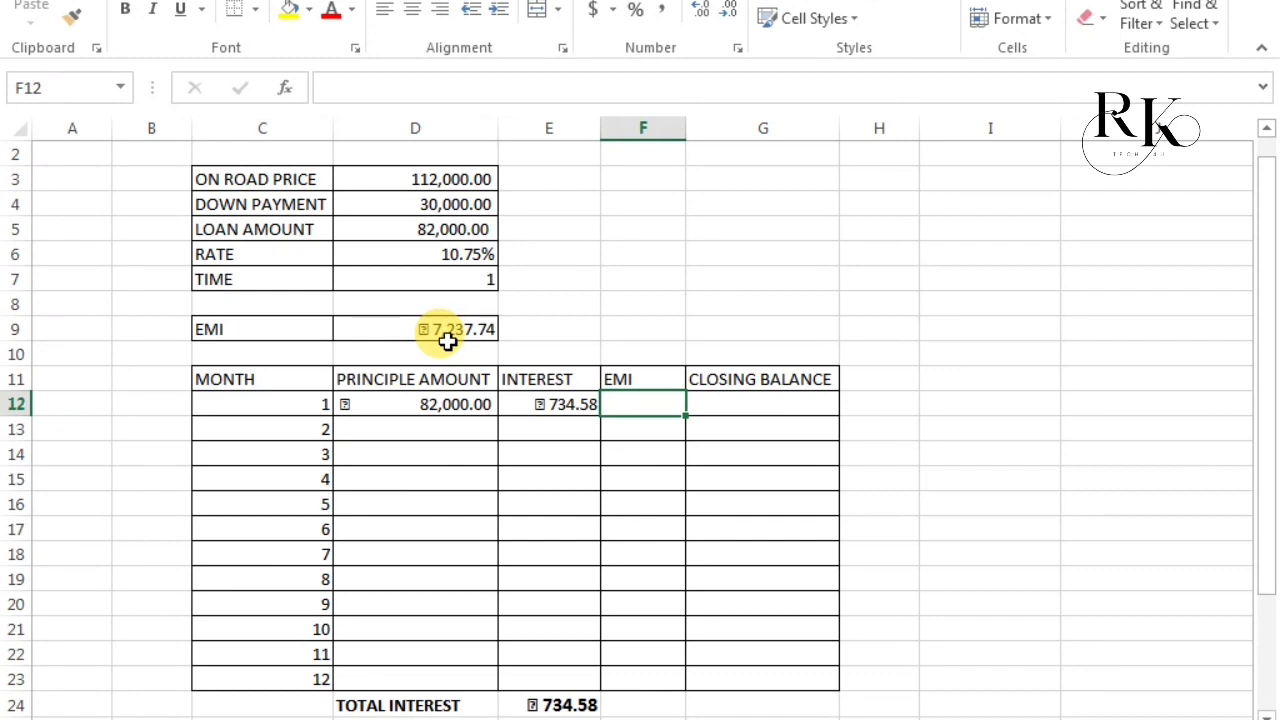
{"action": "type", "text": "="}
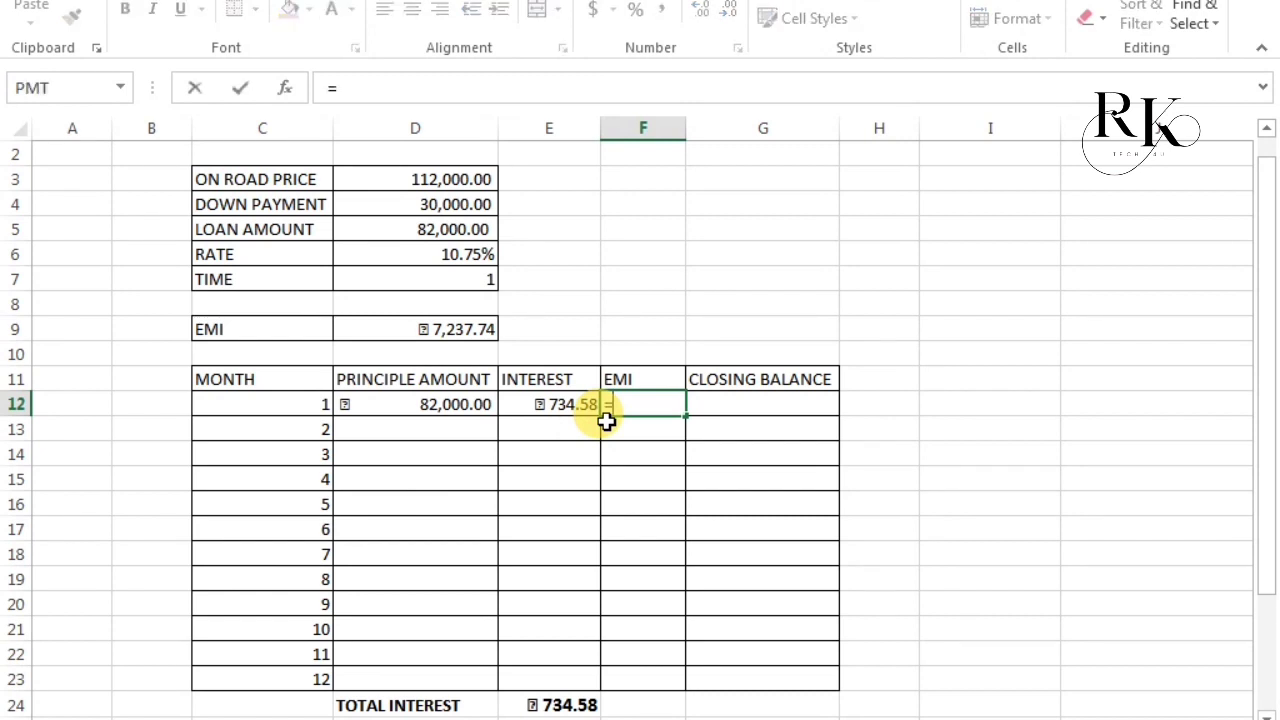
{"action": "left_click", "coordinate": [443, 327]}
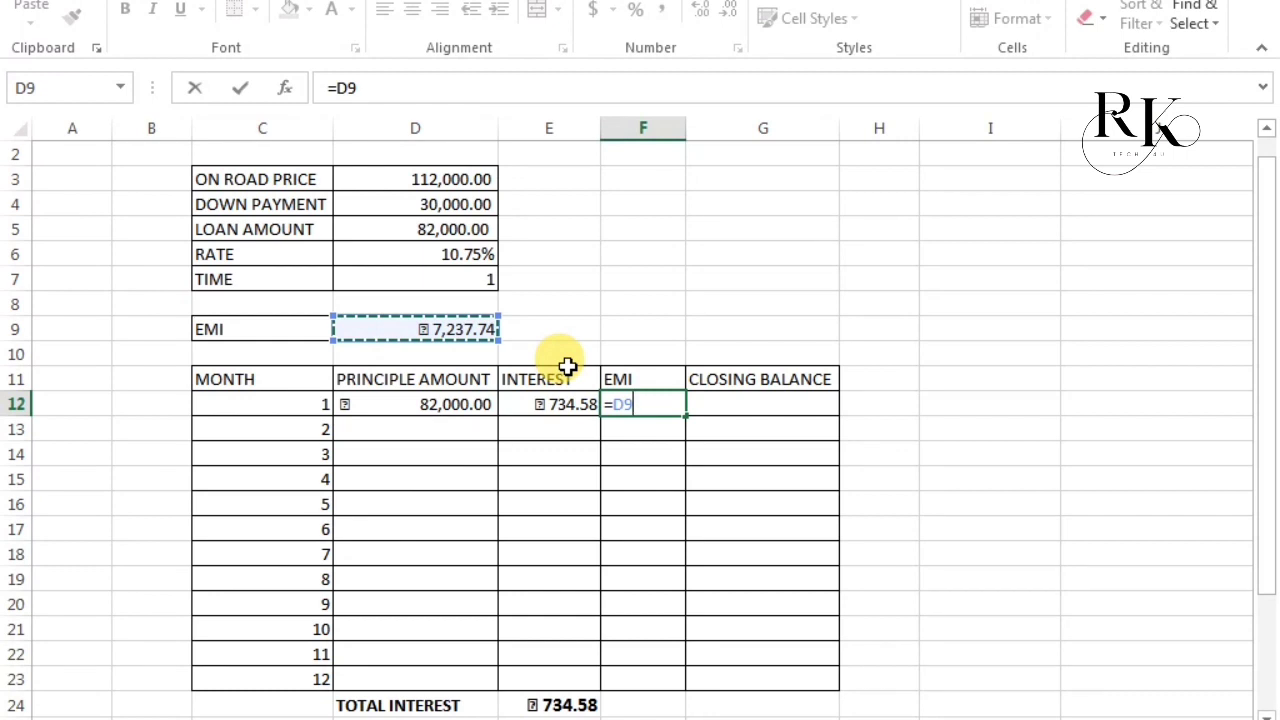
{"action": "left_click", "coordinate": [625, 403]}
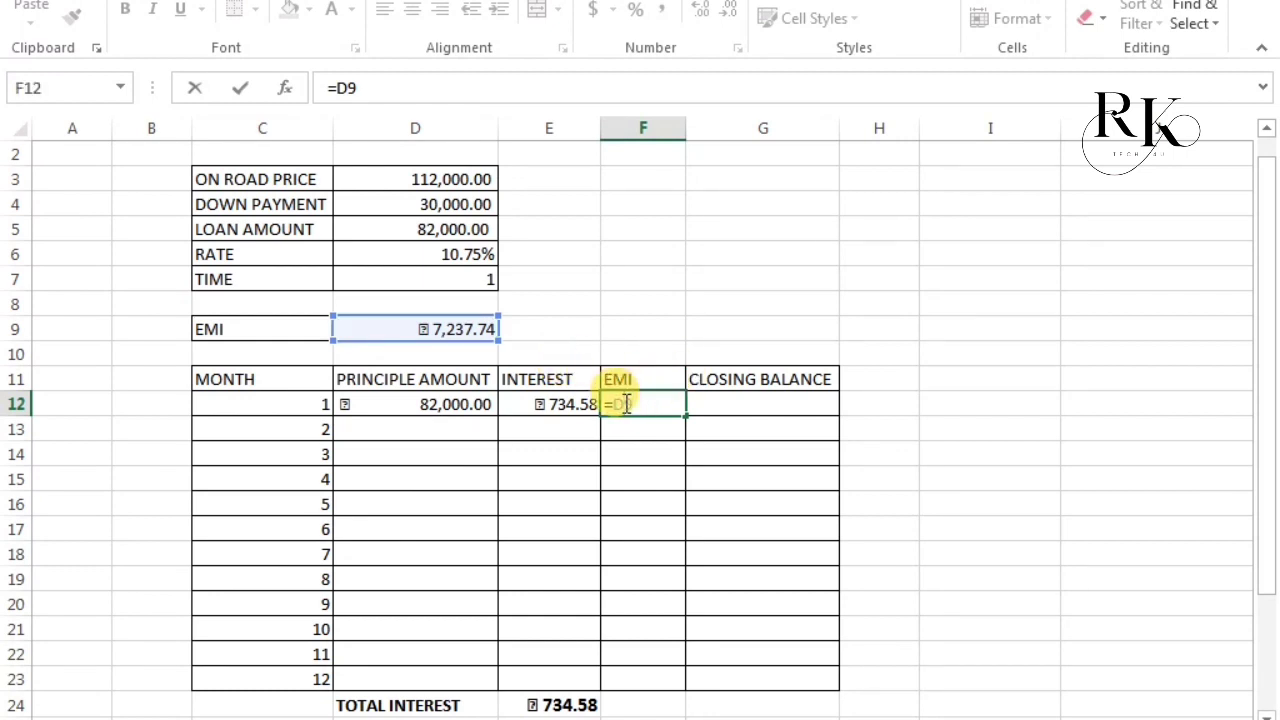
{"action": "key", "text": "F4"}
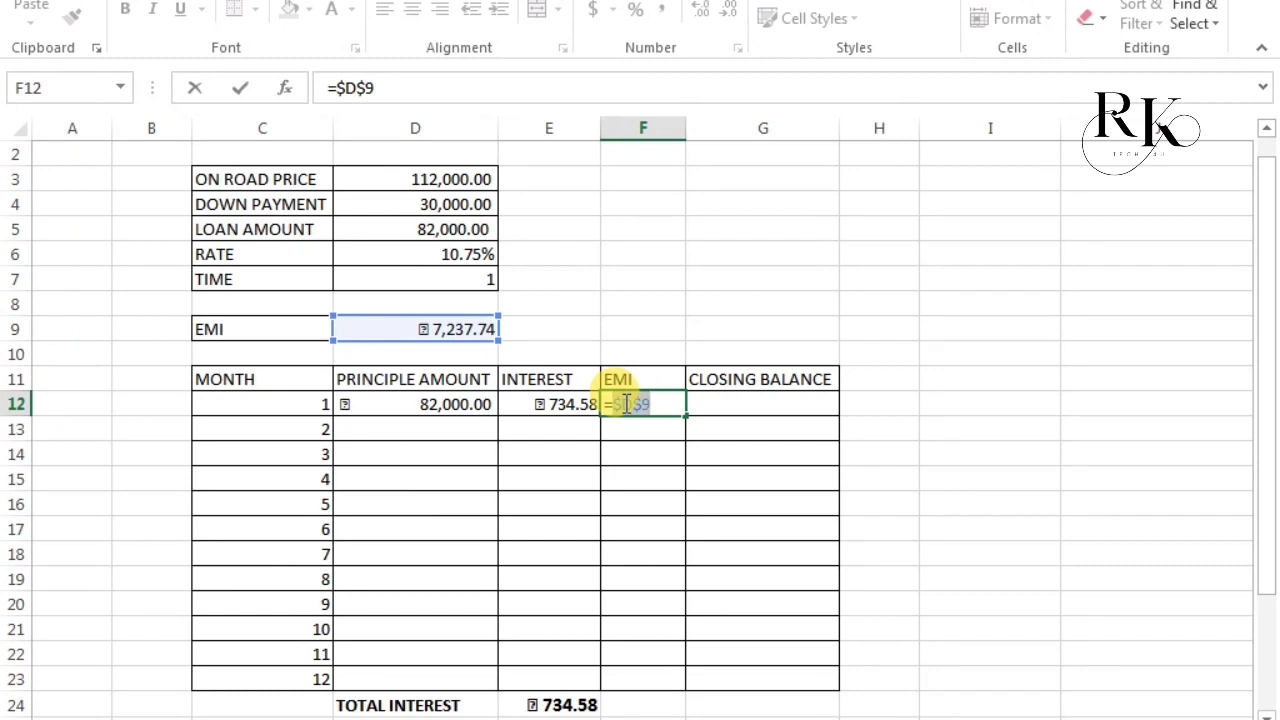
{"action": "key", "text": "Return"}
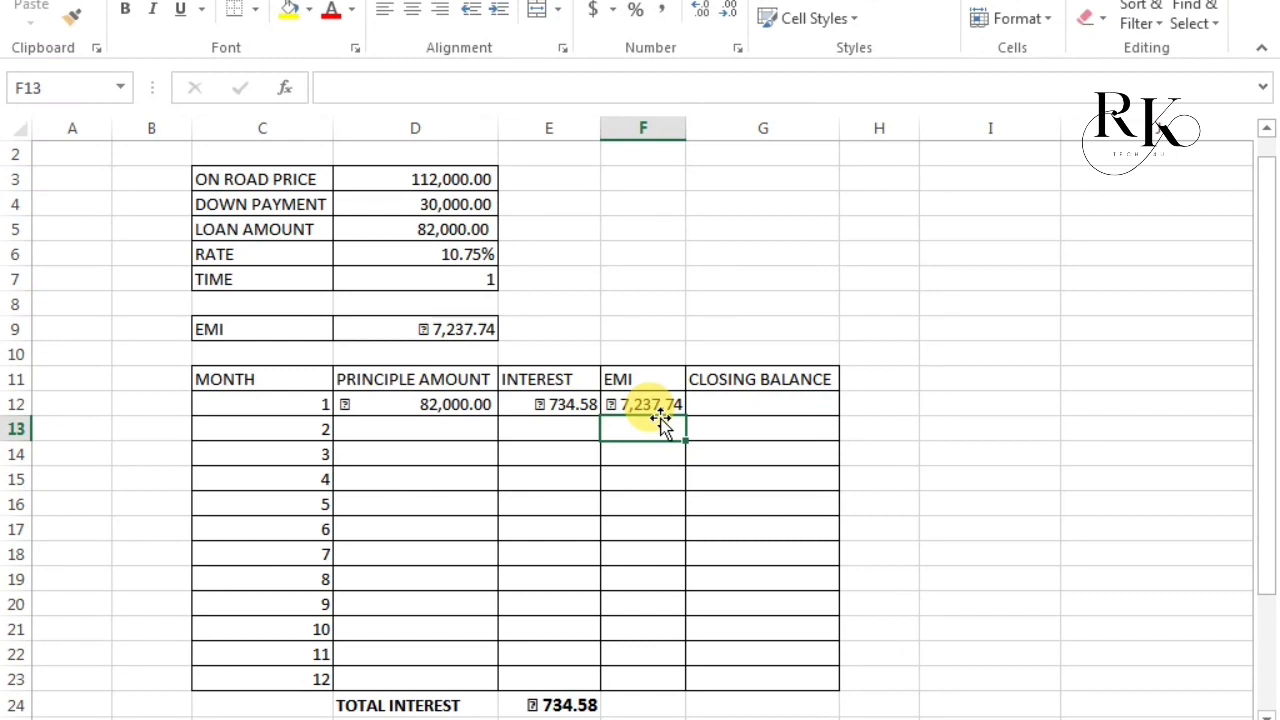
Calculate the first month's closing balance in G12 with the formula =D12+E12-F12.
{"action": "left_click", "coordinate": [714, 412]}
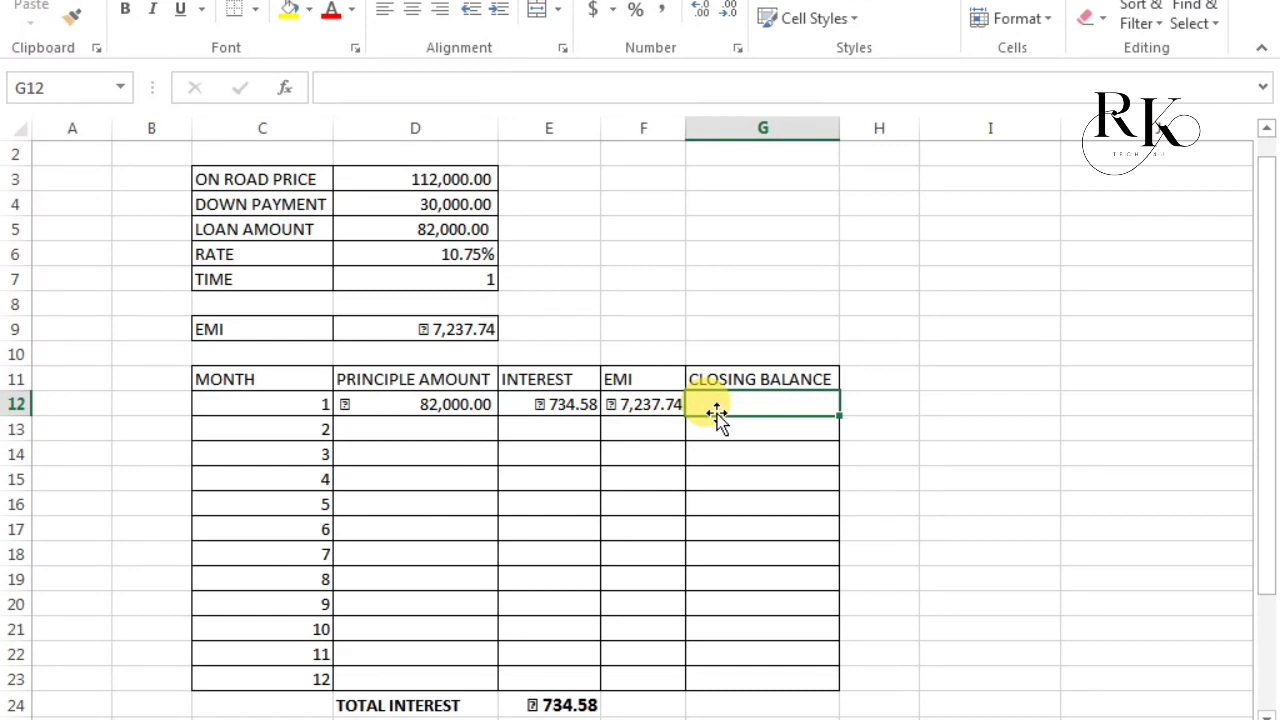
{"action": "type", "text": "="}
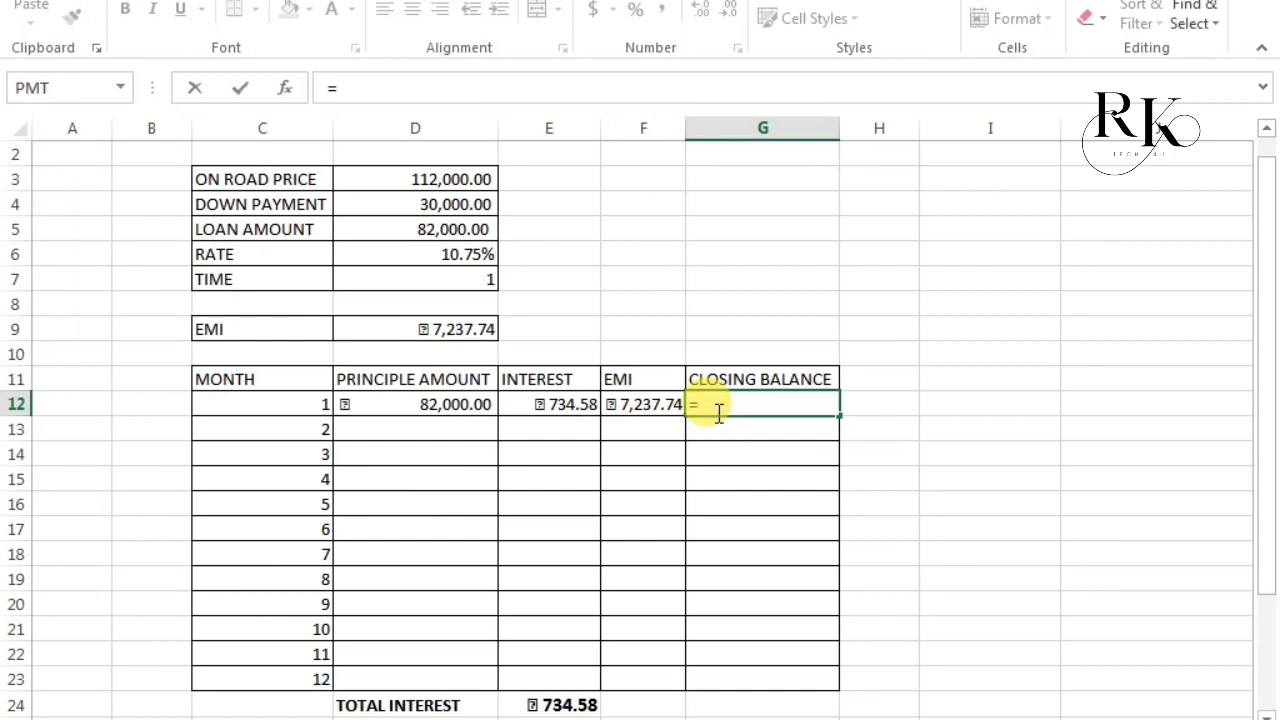
{"action": "left_click", "coordinate": [432, 404]}
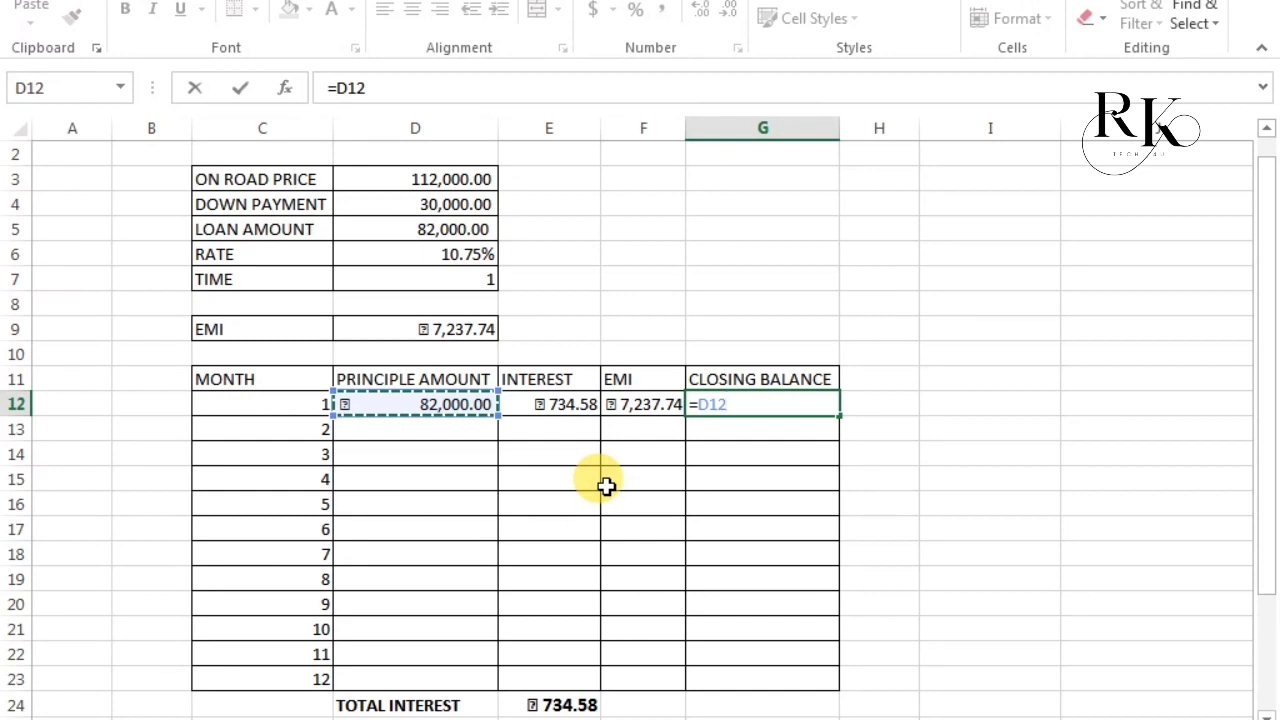
{"action": "type", "text": "+"}
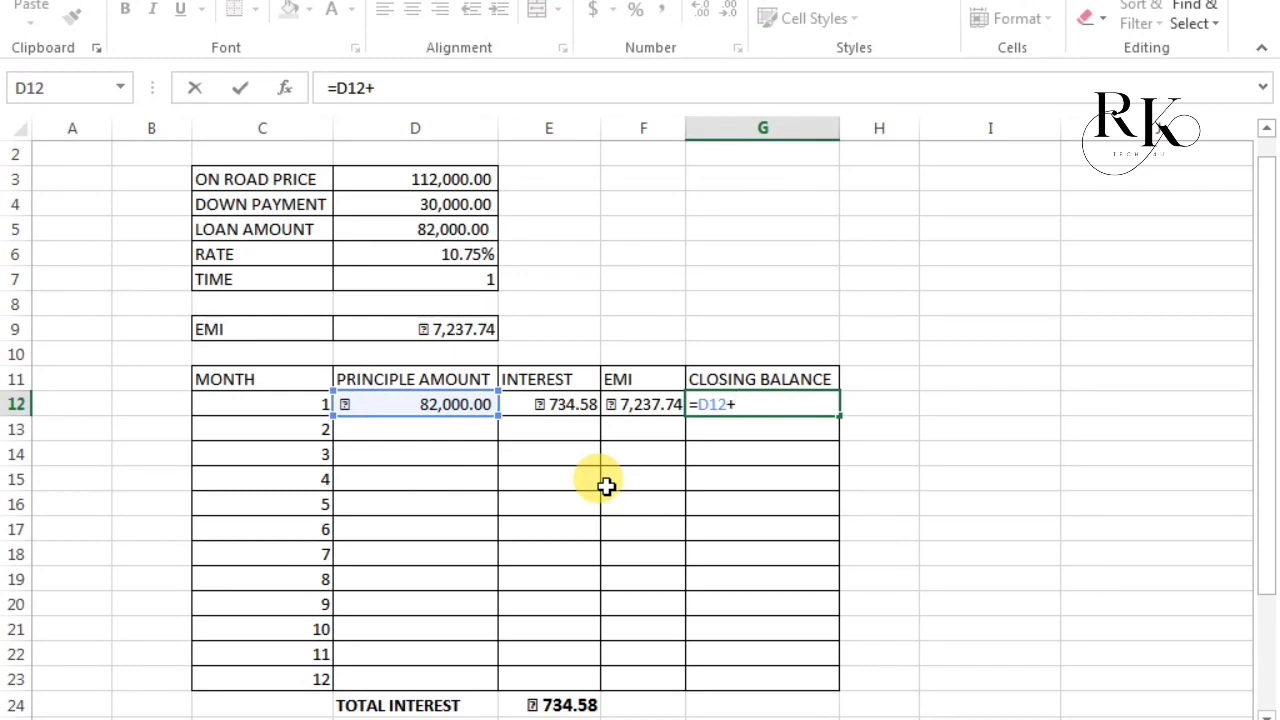
{"action": "left_click", "coordinate": [548, 402]}
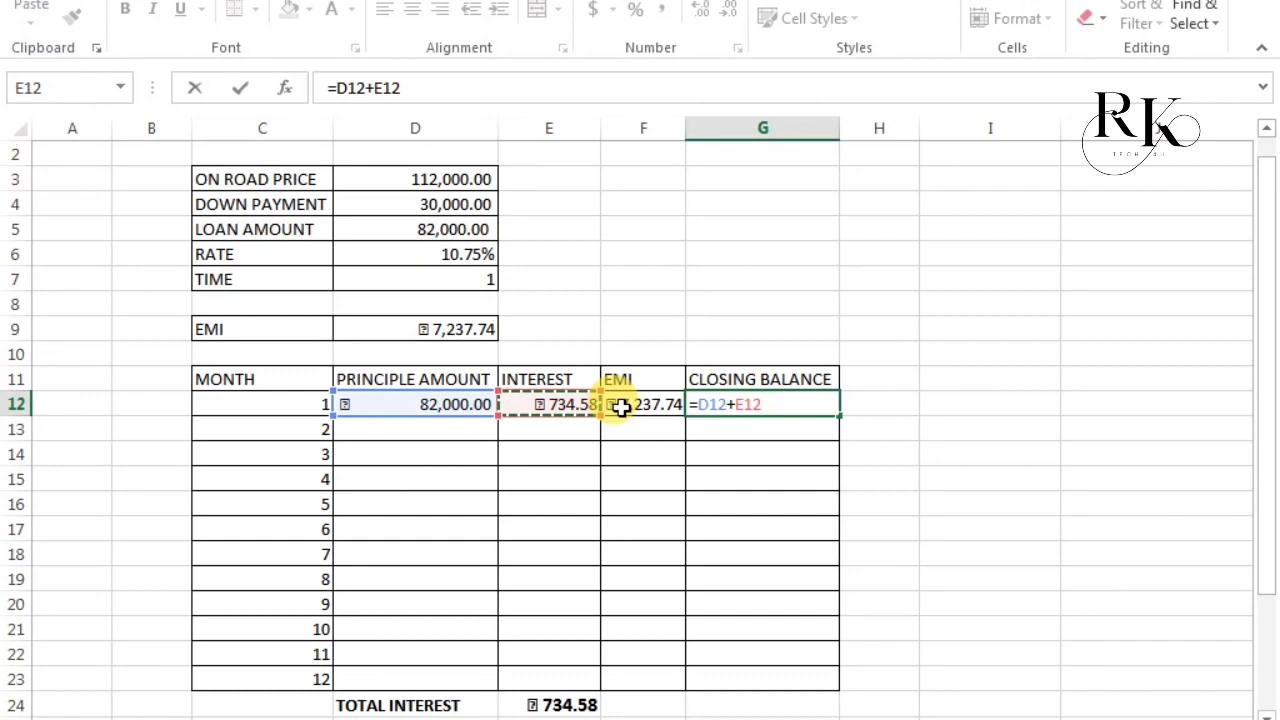
{"action": "type", "text": "_"}
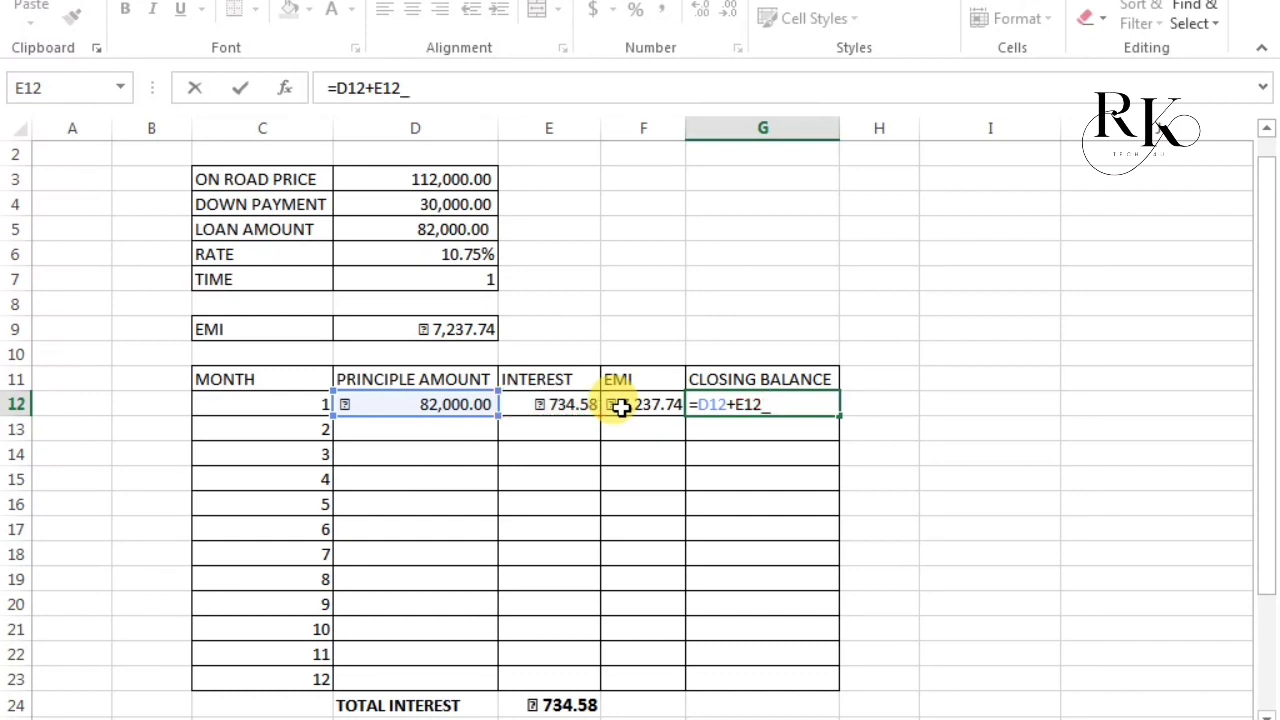
{"action": "key", "text": "BackSpace"}
{"action": "type", "text": "-"}
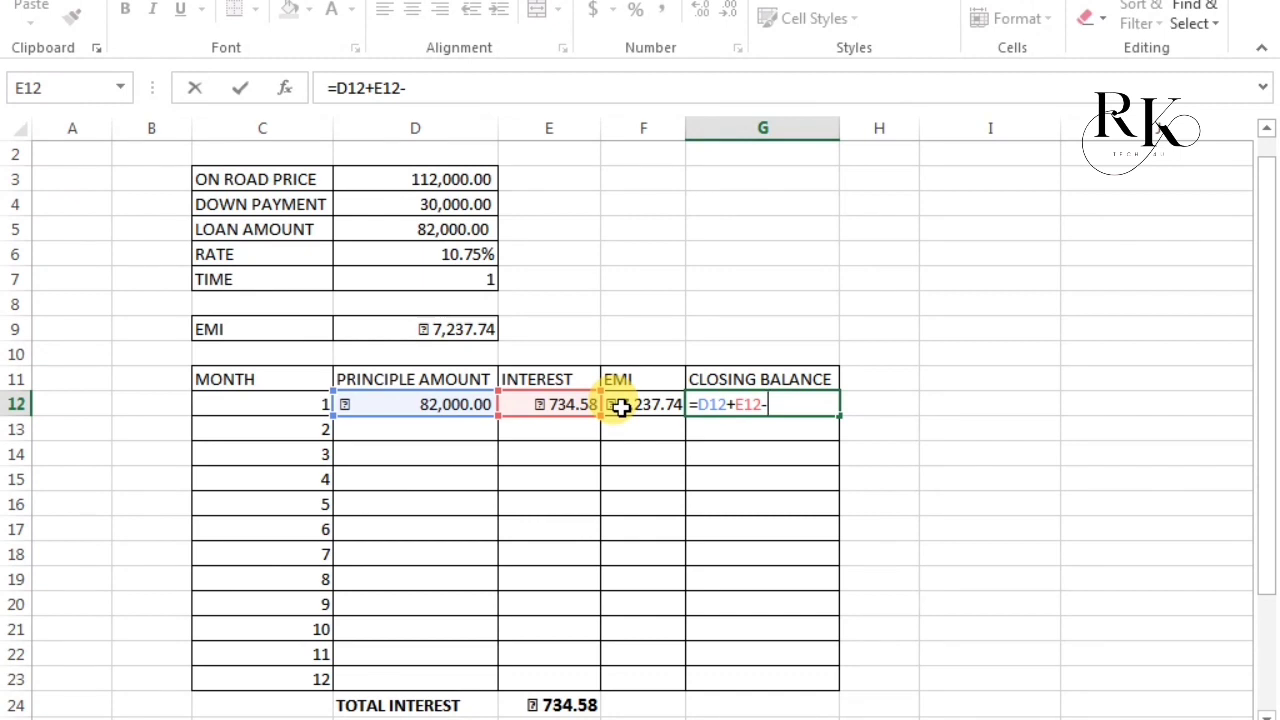
{"action": "left_click", "coordinate": [634, 404]}
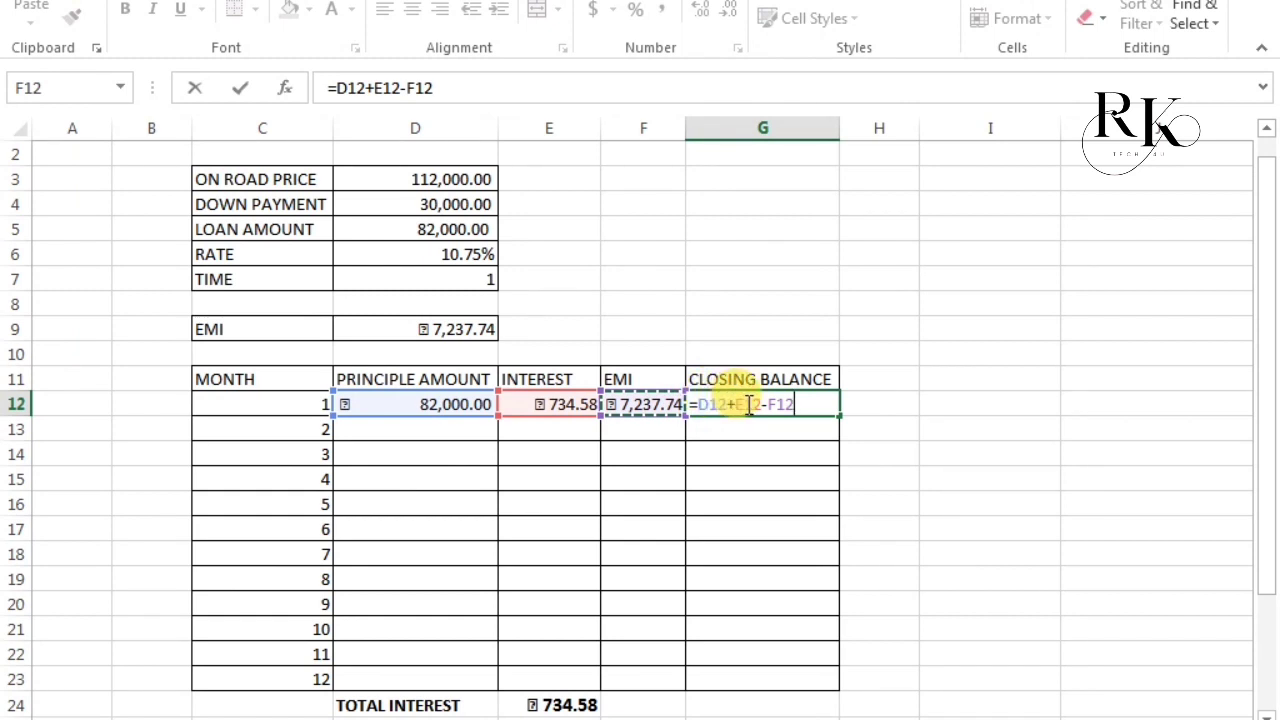
{"action": "key", "text": "Return"}
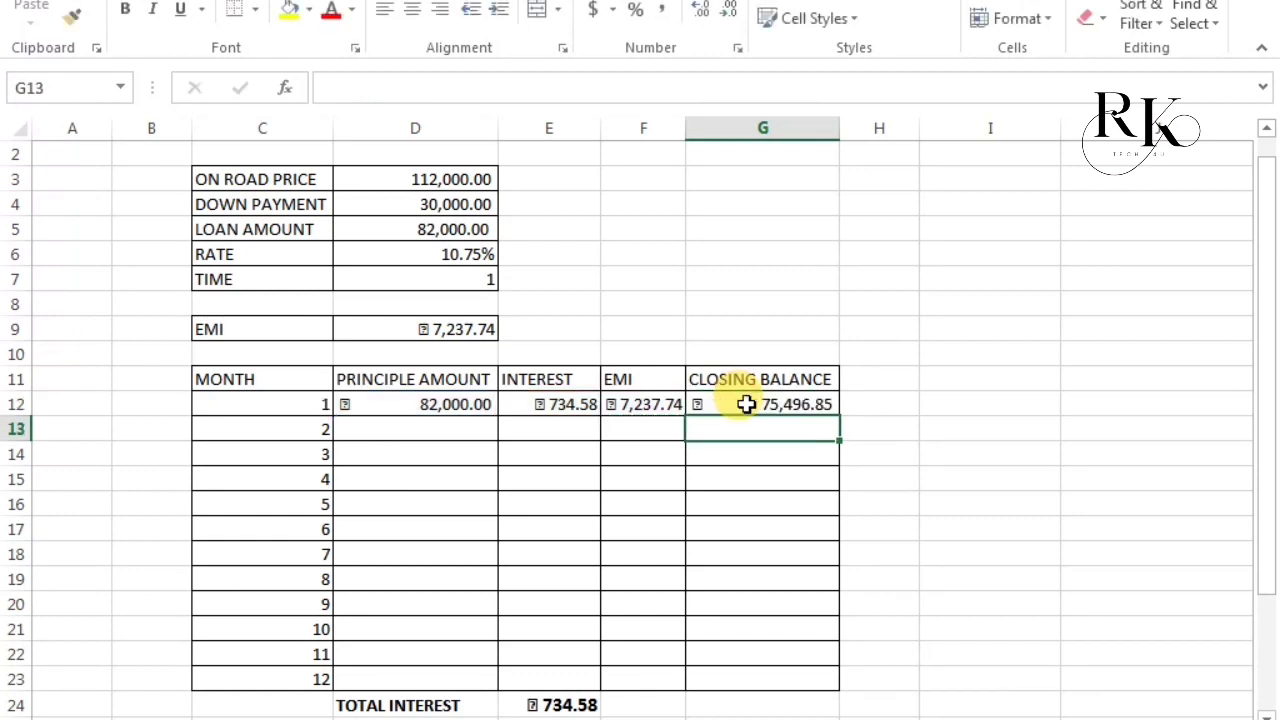
{"action": "left_click", "coordinate": [754, 404]}
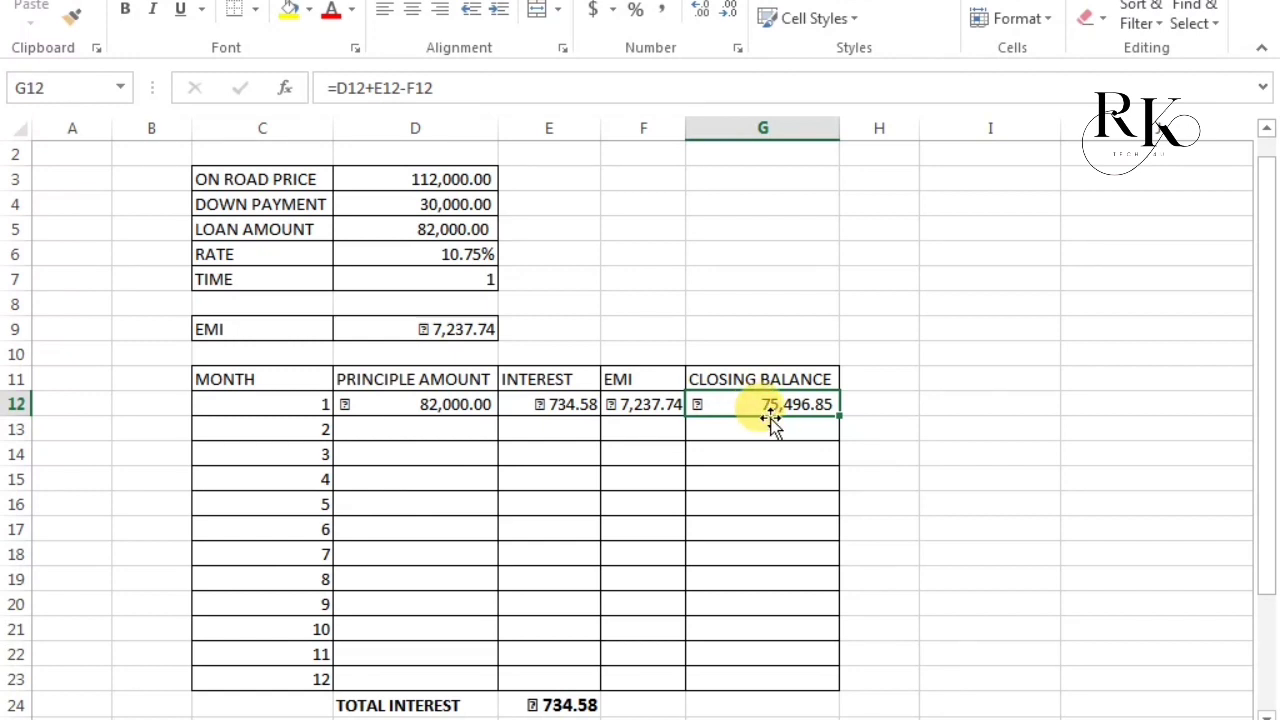
Link the second month's principal in D13 to the previous closing balance with =G12.
{"action": "left_click", "coordinate": [418, 424]}
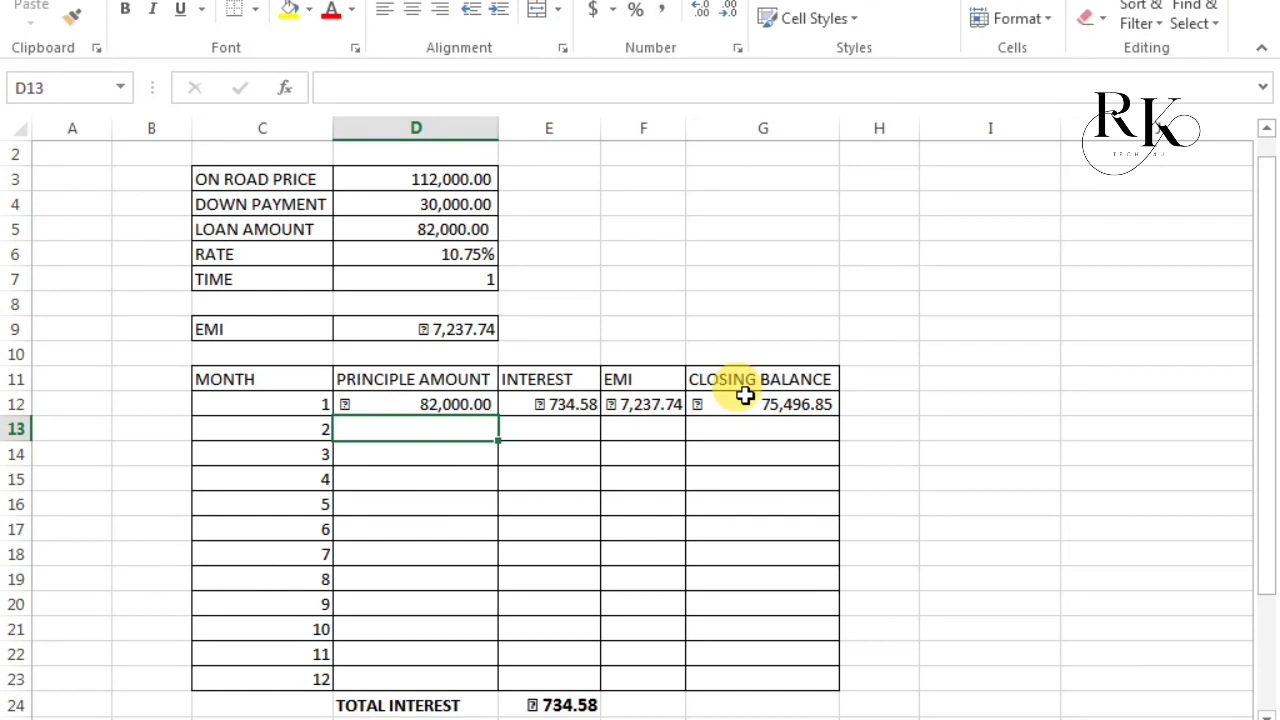
{"action": "type", "text": "="}
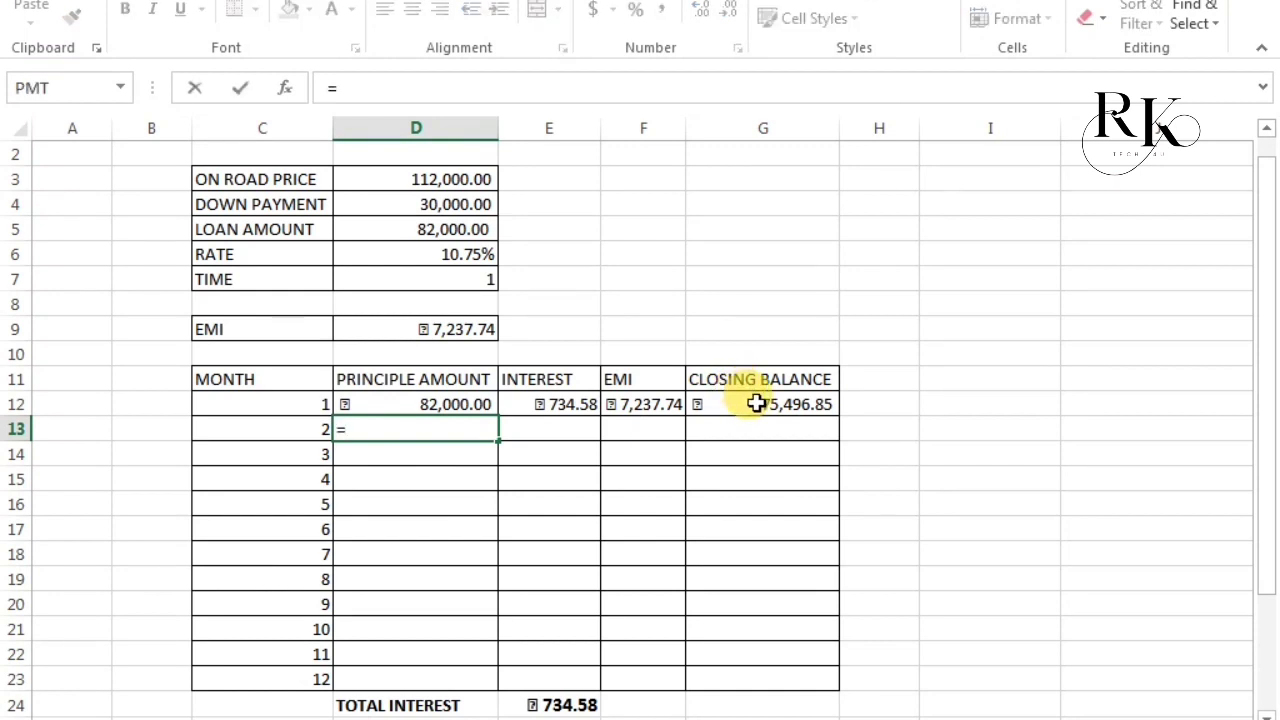
{"action": "left_click", "coordinate": [757, 403]}
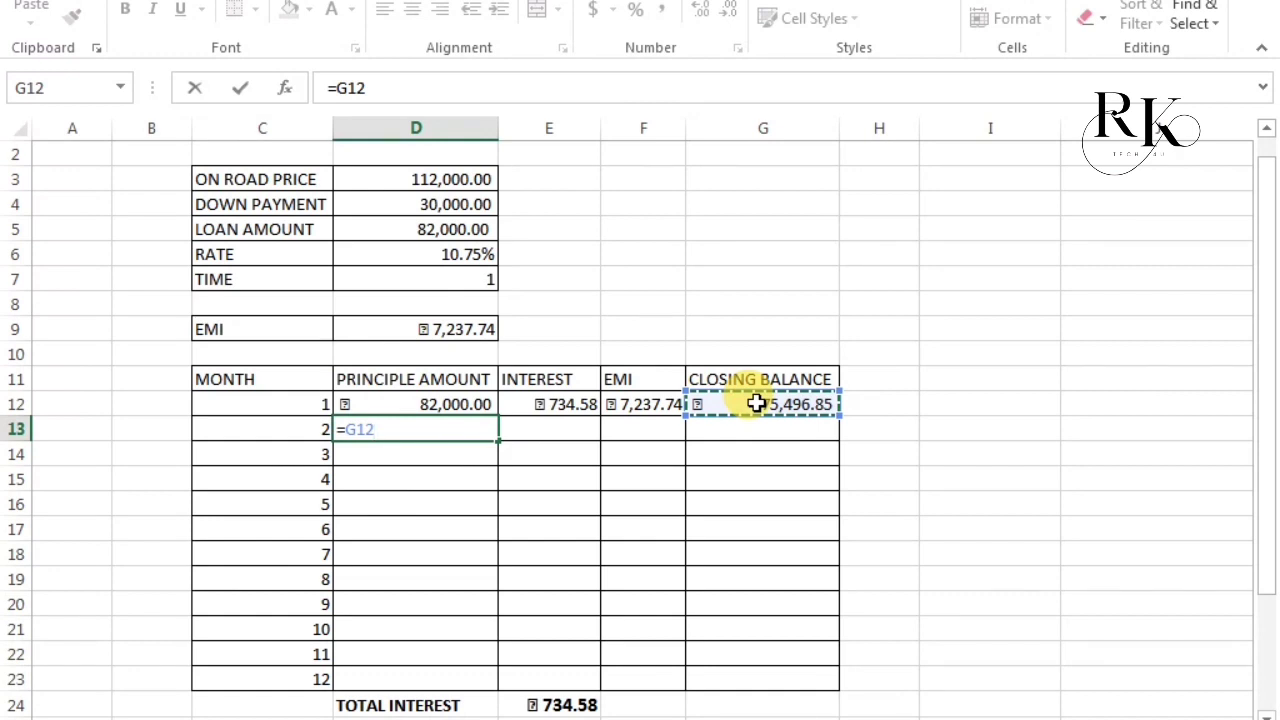
{"action": "key", "text": "Return"}
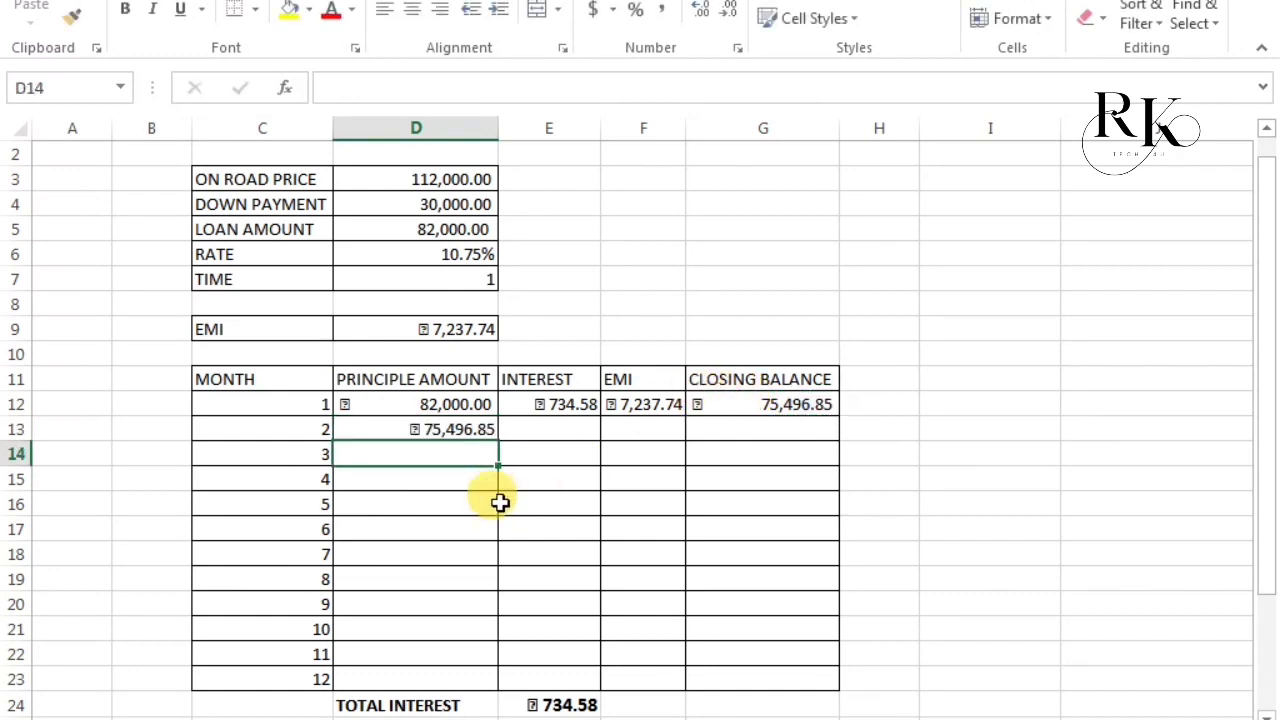
Copy the principal formula in D13 down through D23 for the remaining months.
{"action": "left_click", "coordinate": [452, 429]}
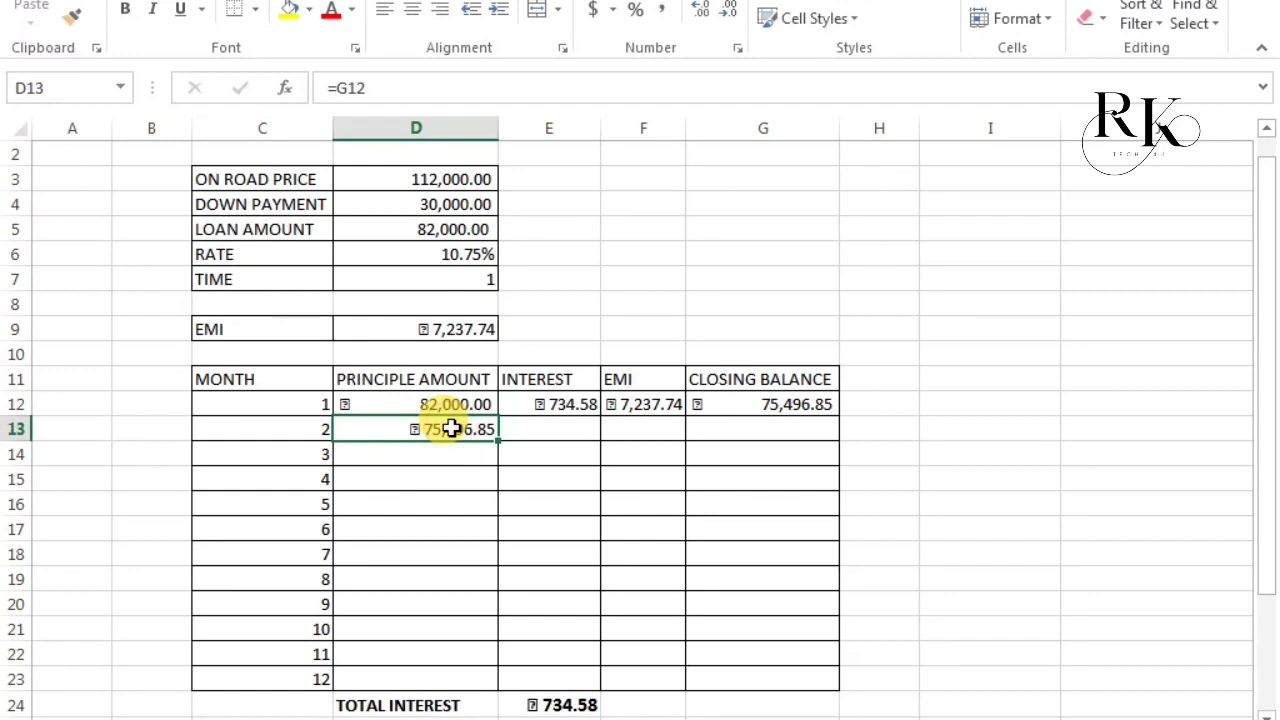
{"action": "key", "text": "ctrl+c"}
{"action": "key", "text": "shift+Down"}
{"action": "key", "text": "shift+Down"}
{"action": "key", "text": "shift+Down"}
{"action": "key", "text": "shift+Down"}
{"action": "key", "text": "shift+Down"}
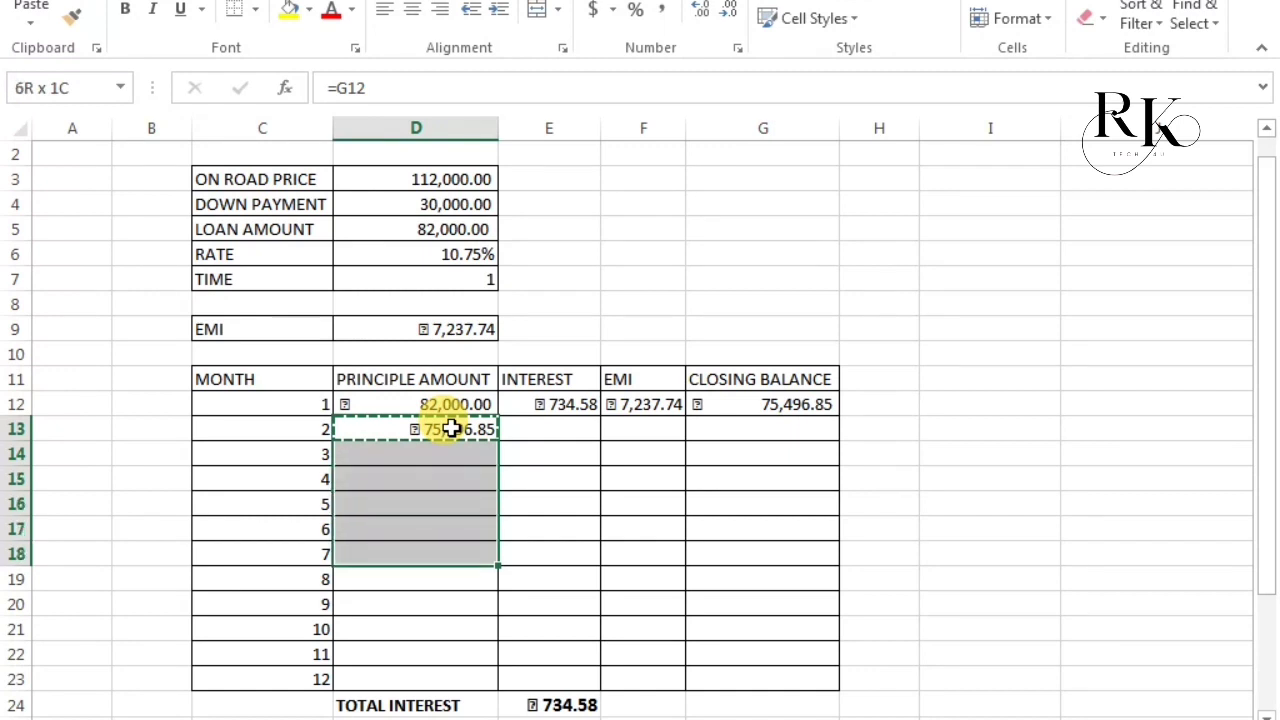
{"action": "key", "text": "shift+Down"}
{"action": "key", "text": "shift+Down"}
{"action": "key", "text": "shift+Down"}
{"action": "key", "text": "shift+Down"}
{"action": "key", "text": "shift+Down"}
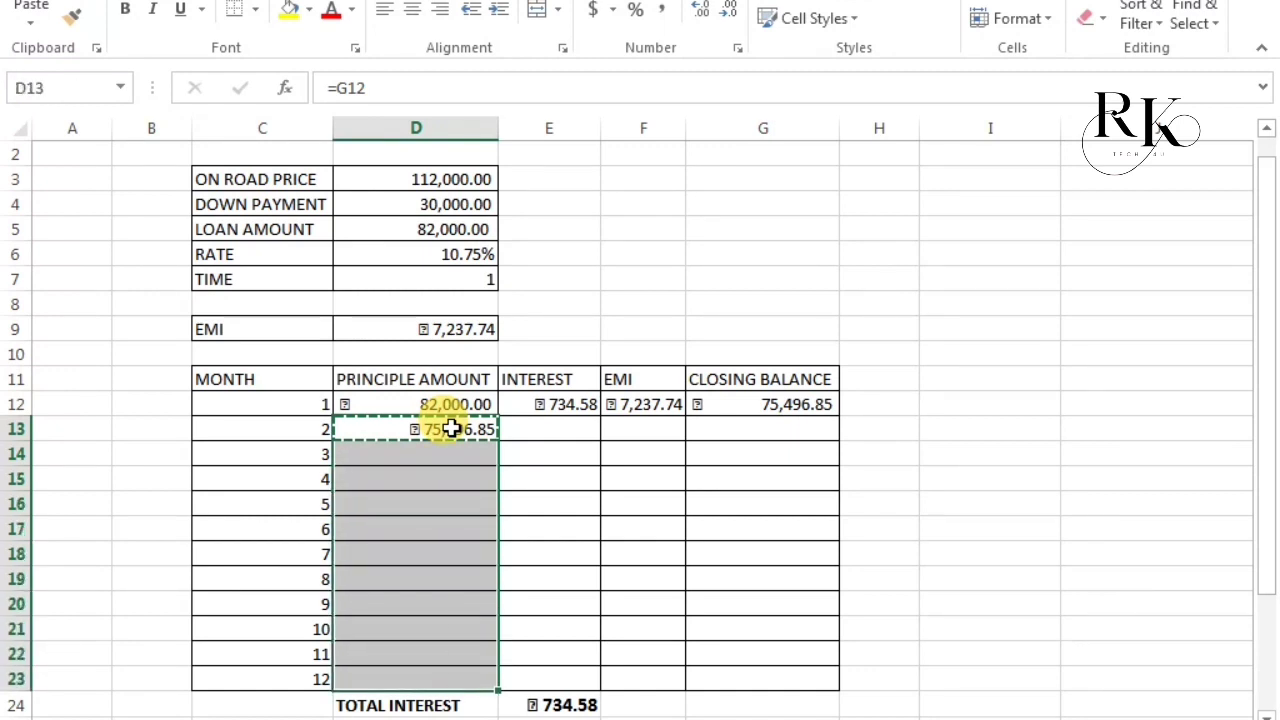
{"action": "key", "text": "Return"}
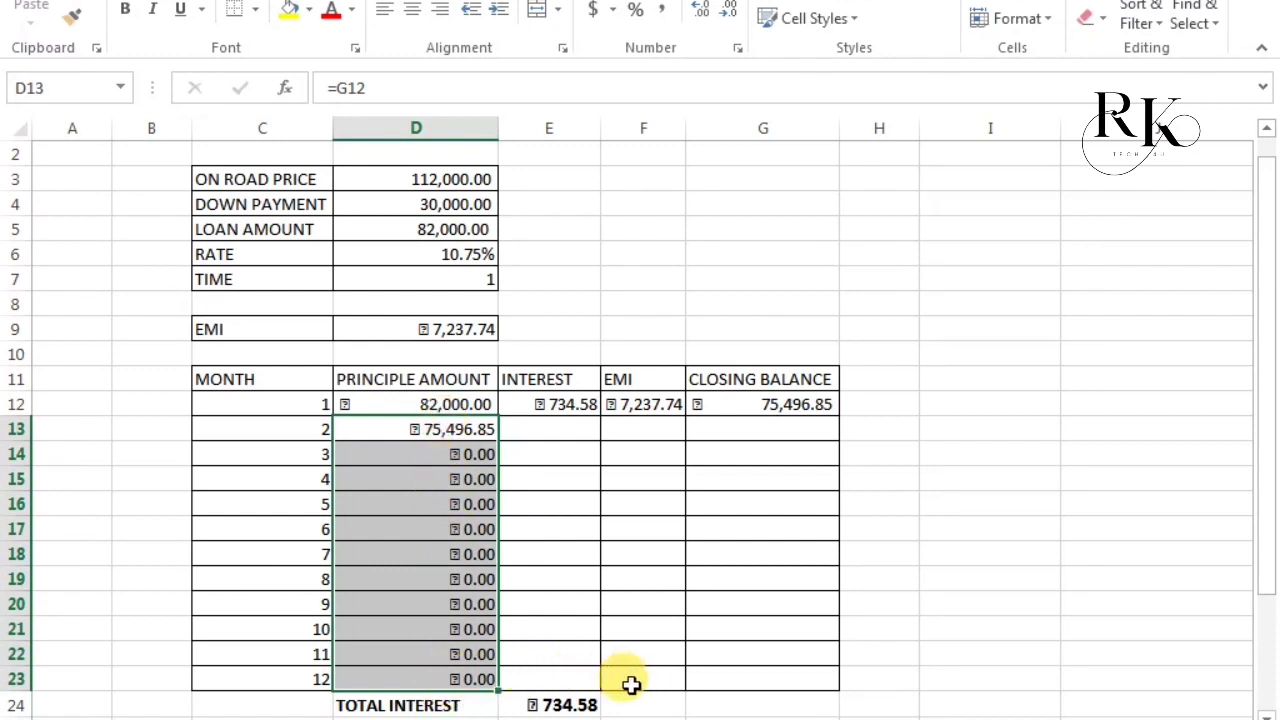
Copy the interest, EMI and closing balance formulas in E12:G12 down to row 23 and check the last closing balance in G23.
{"action": "left_click", "coordinate": [746, 680]}
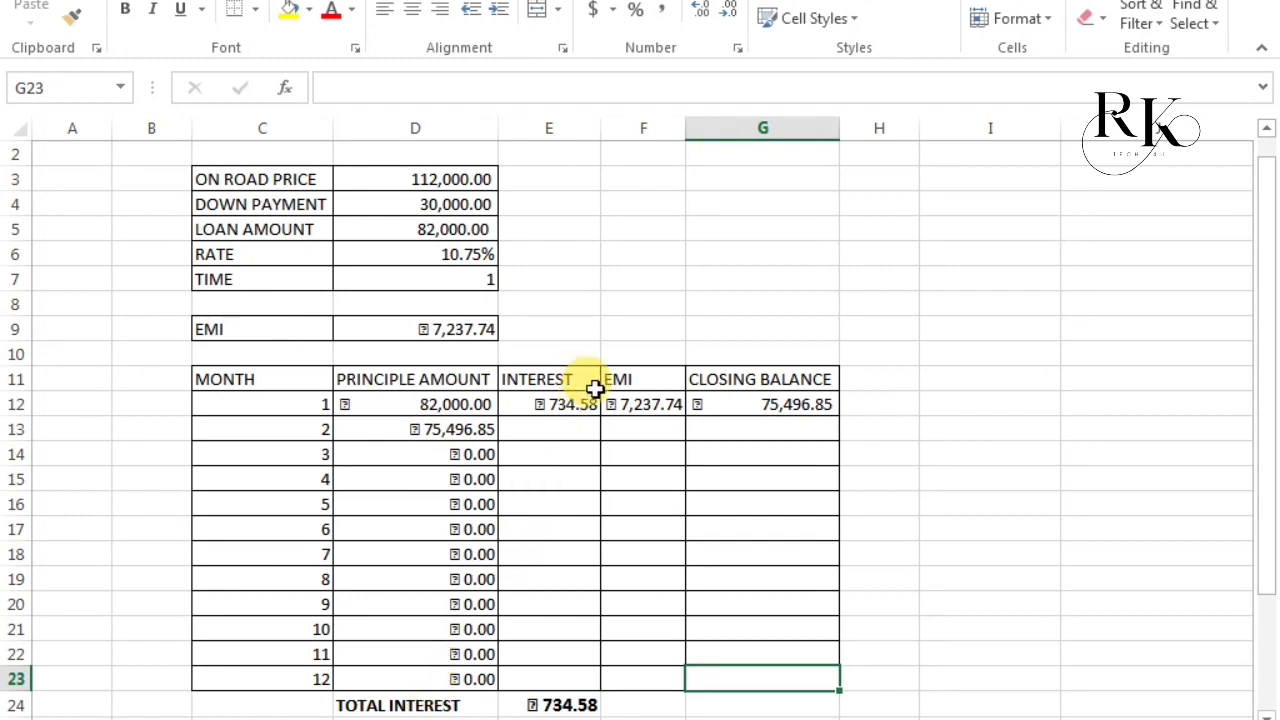
{"action": "left_click", "coordinate": [540, 407]}
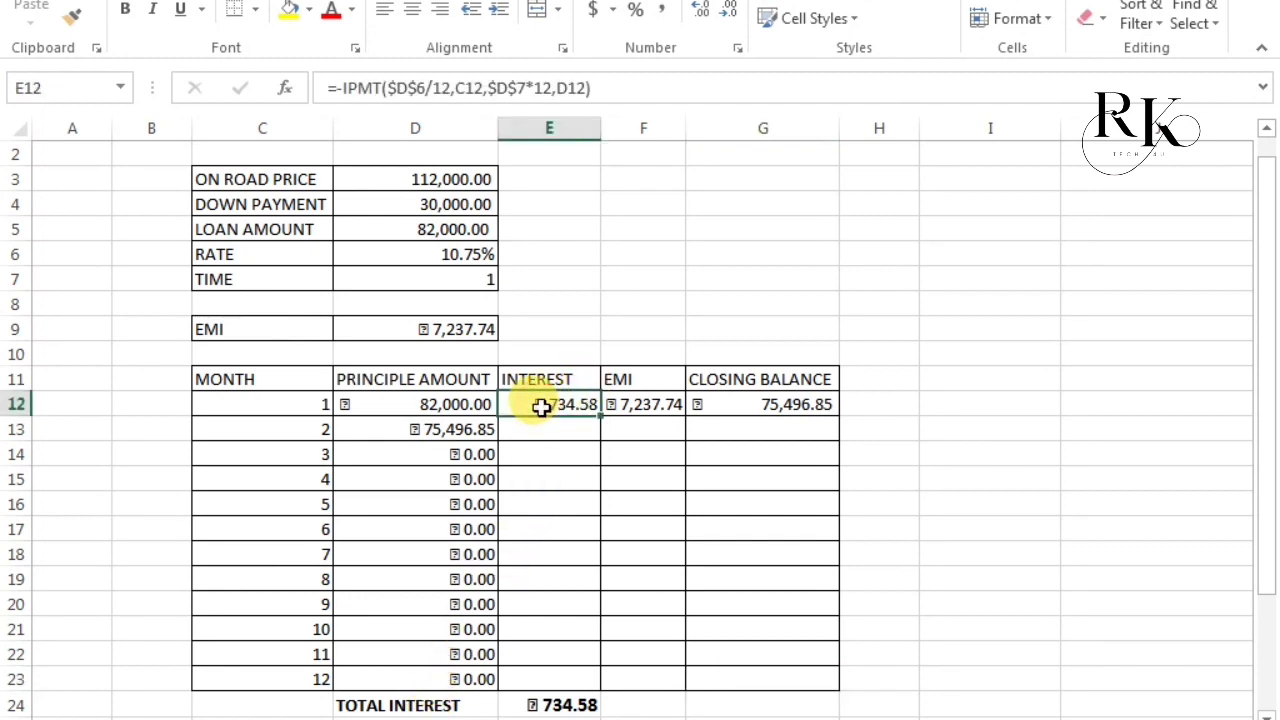
{"action": "key", "text": "shift+Right"}
{"action": "key", "text": "shift+Right"}
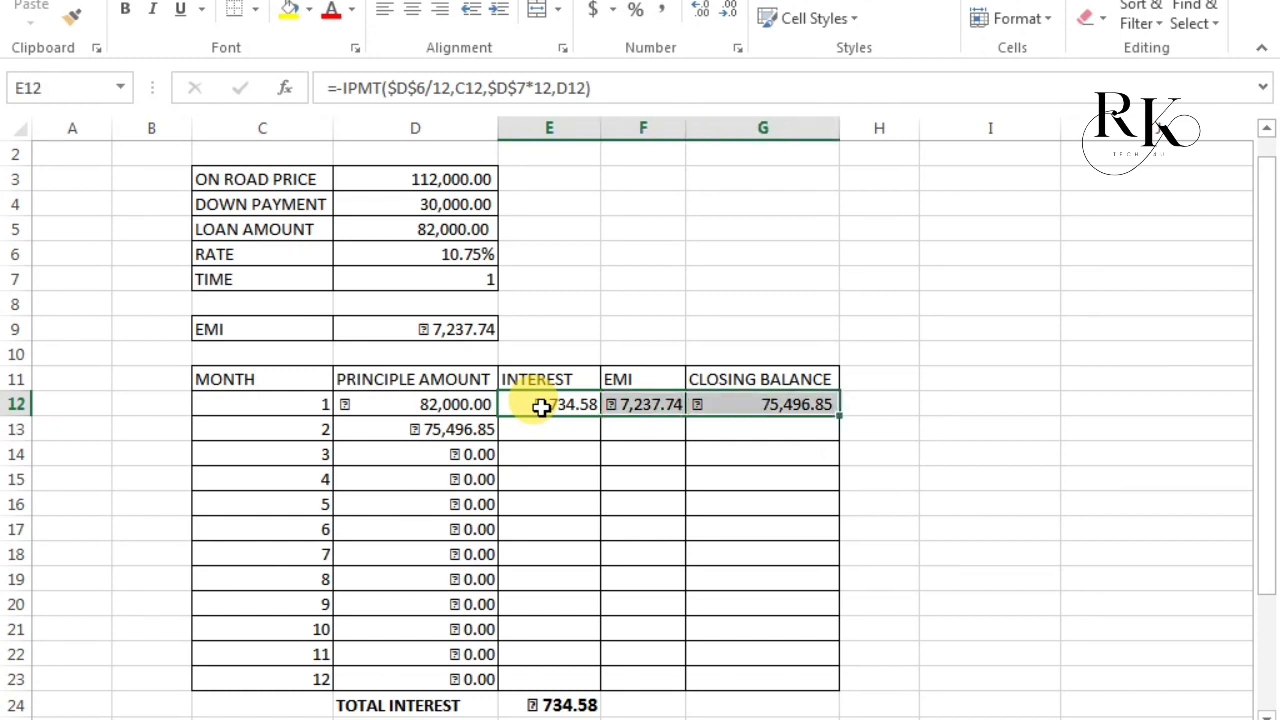
{"action": "key", "text": "ctrl+c"}
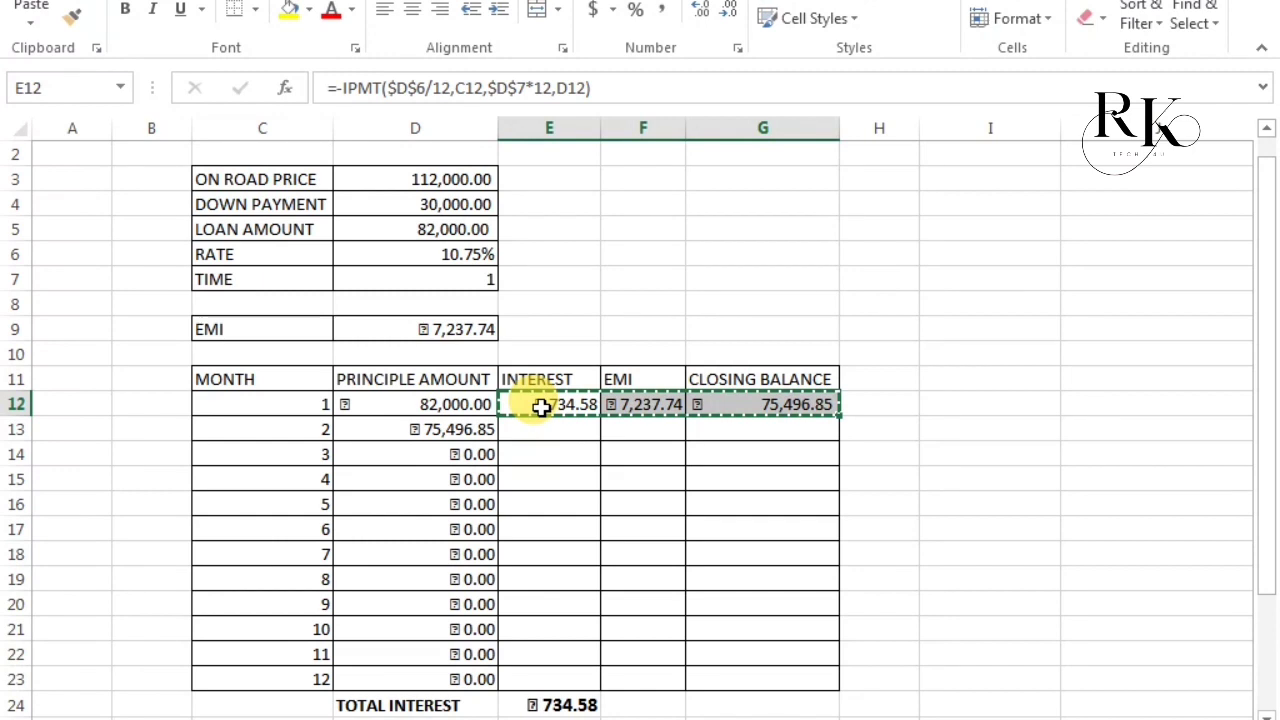
{"action": "key", "text": "shift+Down"}
{"action": "key", "text": "shift+Down"}
{"action": "key", "text": "shift+Down"}
{"action": "key", "text": "shift+Down"}
{"action": "key", "text": "shift+Down"}
{"action": "key", "text": "shift+Down"}
{"action": "key", "text": "shift+Down"}
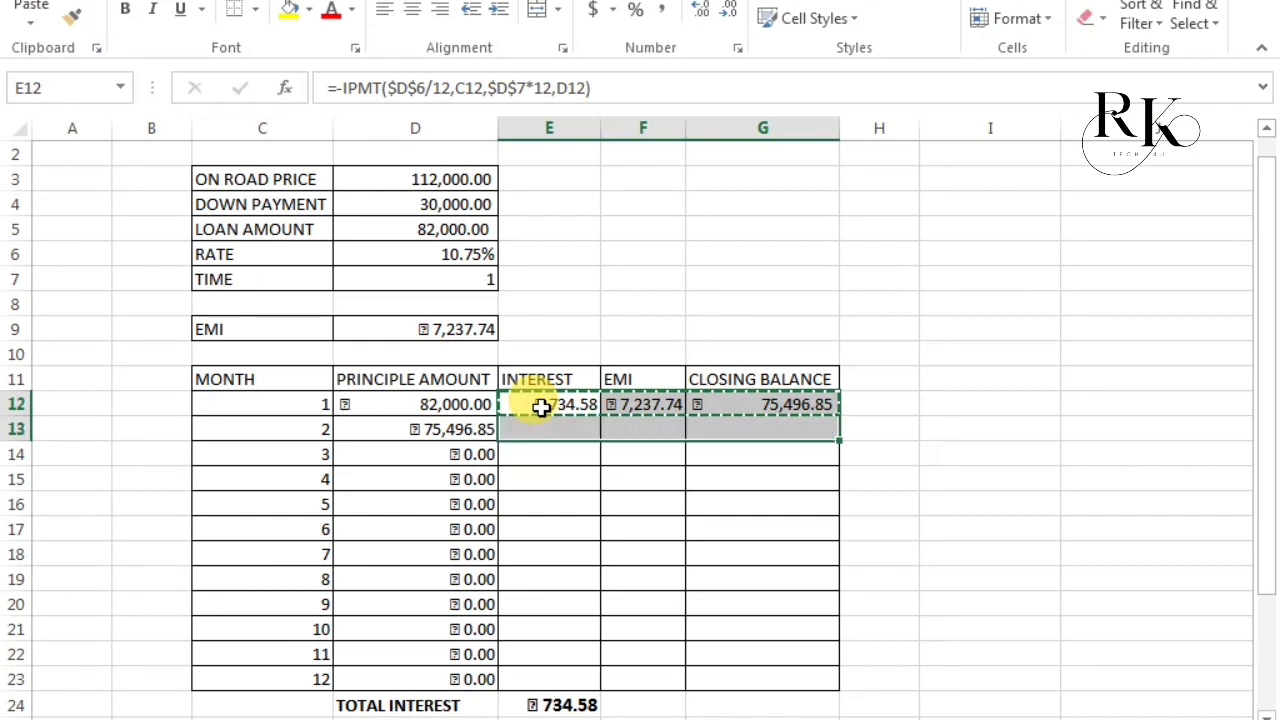
{"action": "key", "text": "shift+Down"}
{"action": "key", "text": "shift+Down"}
{"action": "key", "text": "shift+Down"}
{"action": "key", "text": "shift+Down"}
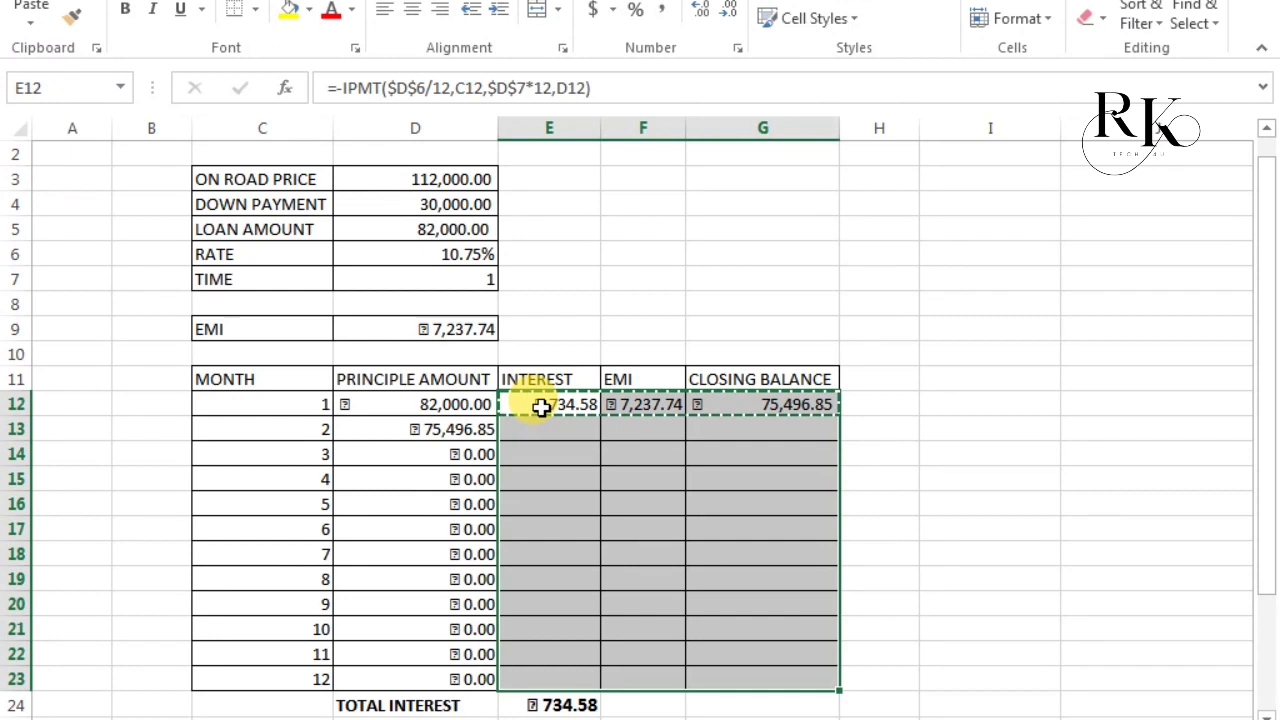
{"action": "key", "text": "ctrl+v"}
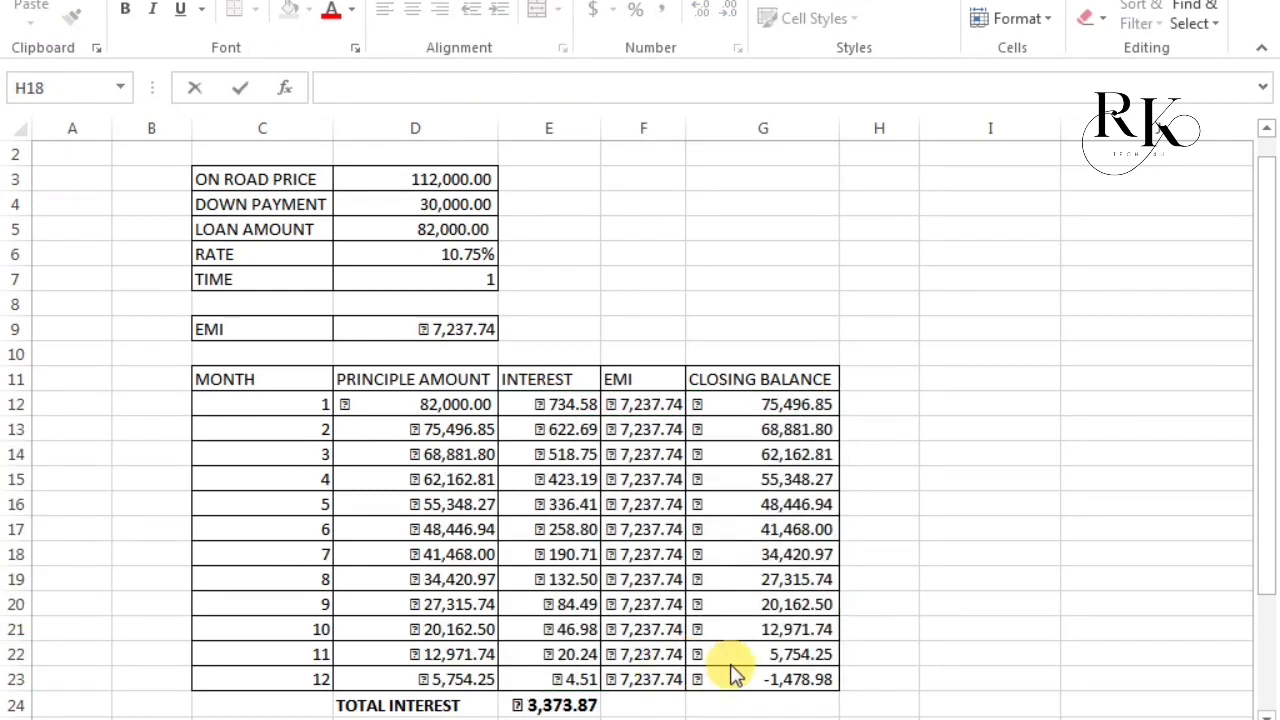
{"action": "left_click", "coordinate": [730, 664]}
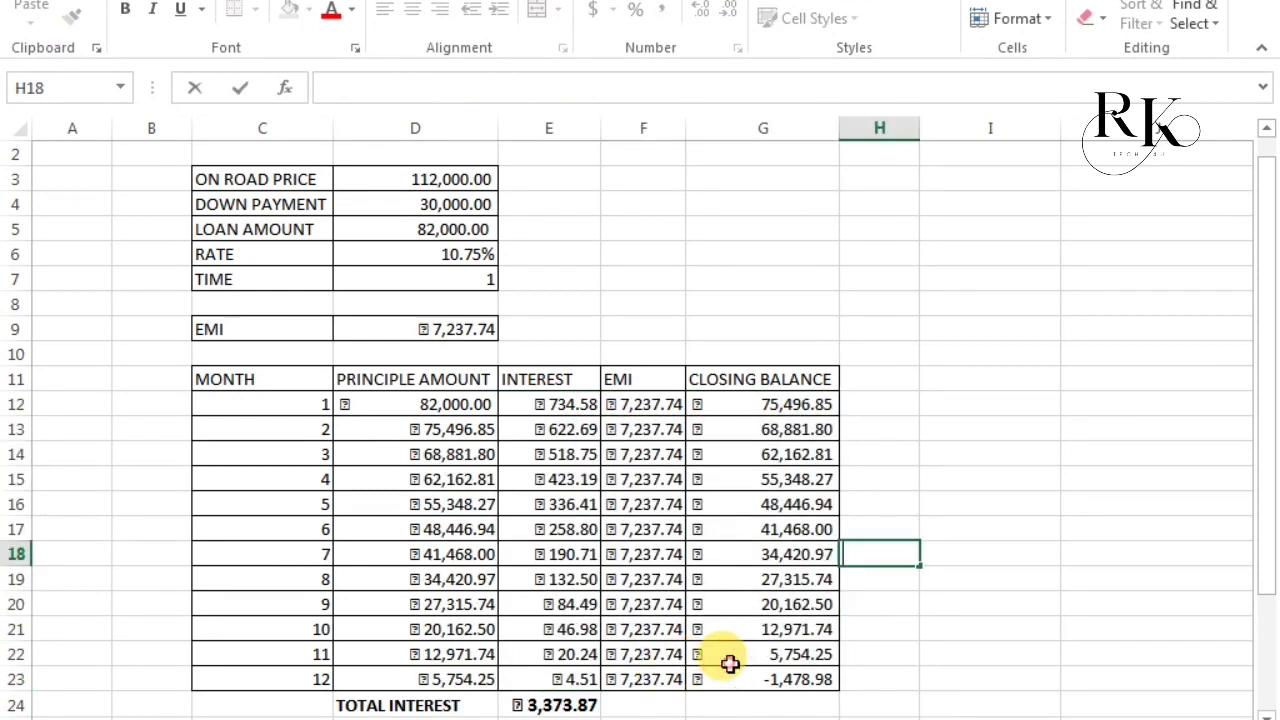
{"action": "left_click", "coordinate": [758, 681]}
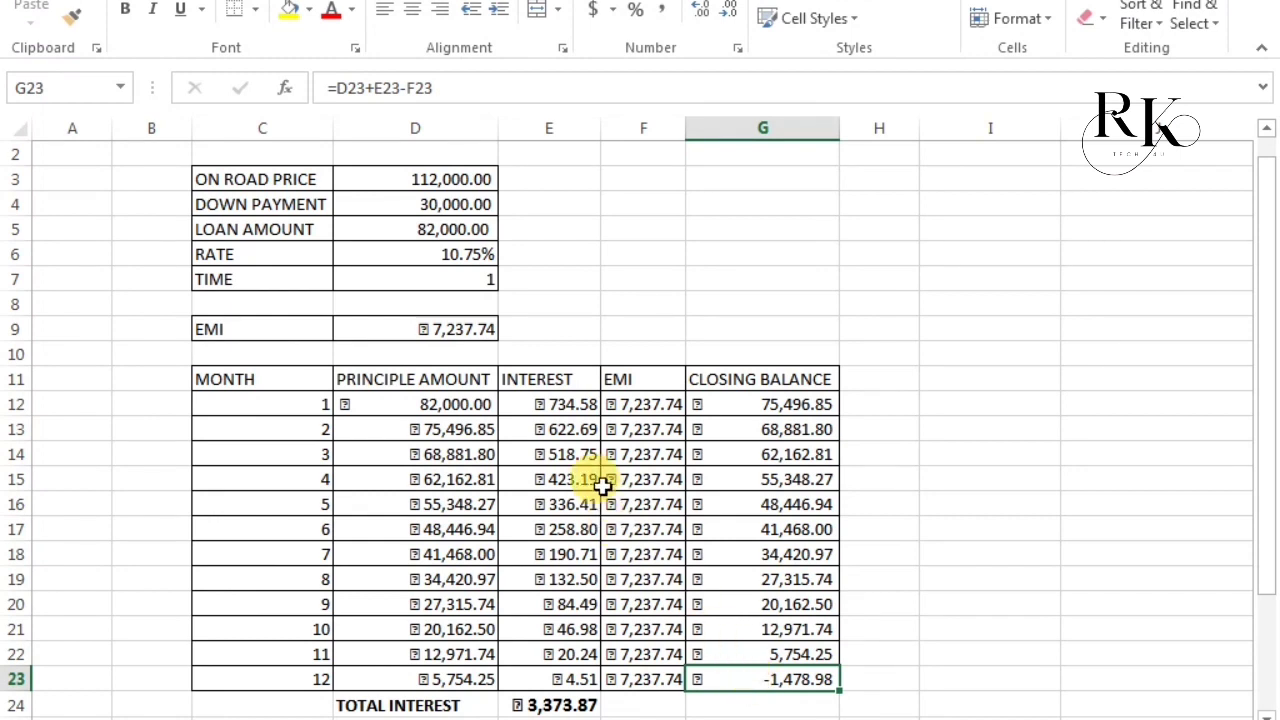
Replace the period reference C12 in the E12 interest formula with 1, giving =-IPMT($D$6/12,1,$D$7*12,D12).
{"action": "left_click", "coordinate": [541, 402]}
{"action": "double_click", "coordinate": [541, 402]}
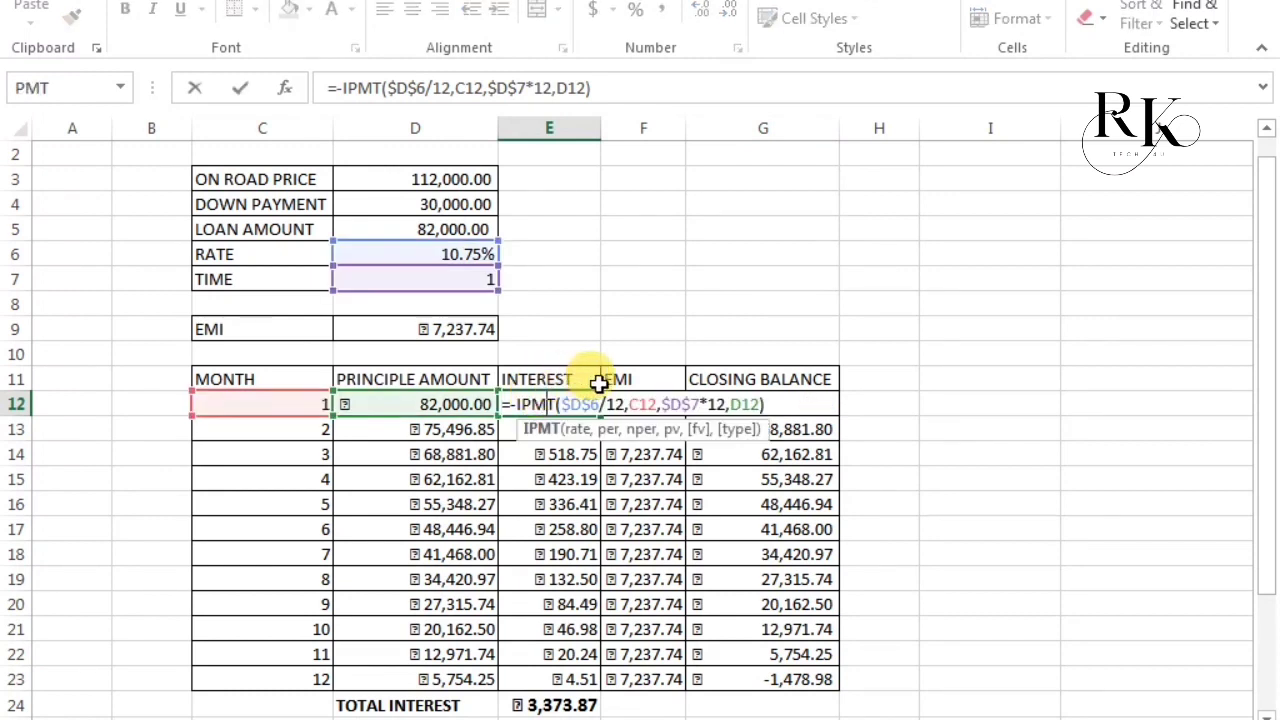
{"action": "left_click", "coordinate": [658, 403]}
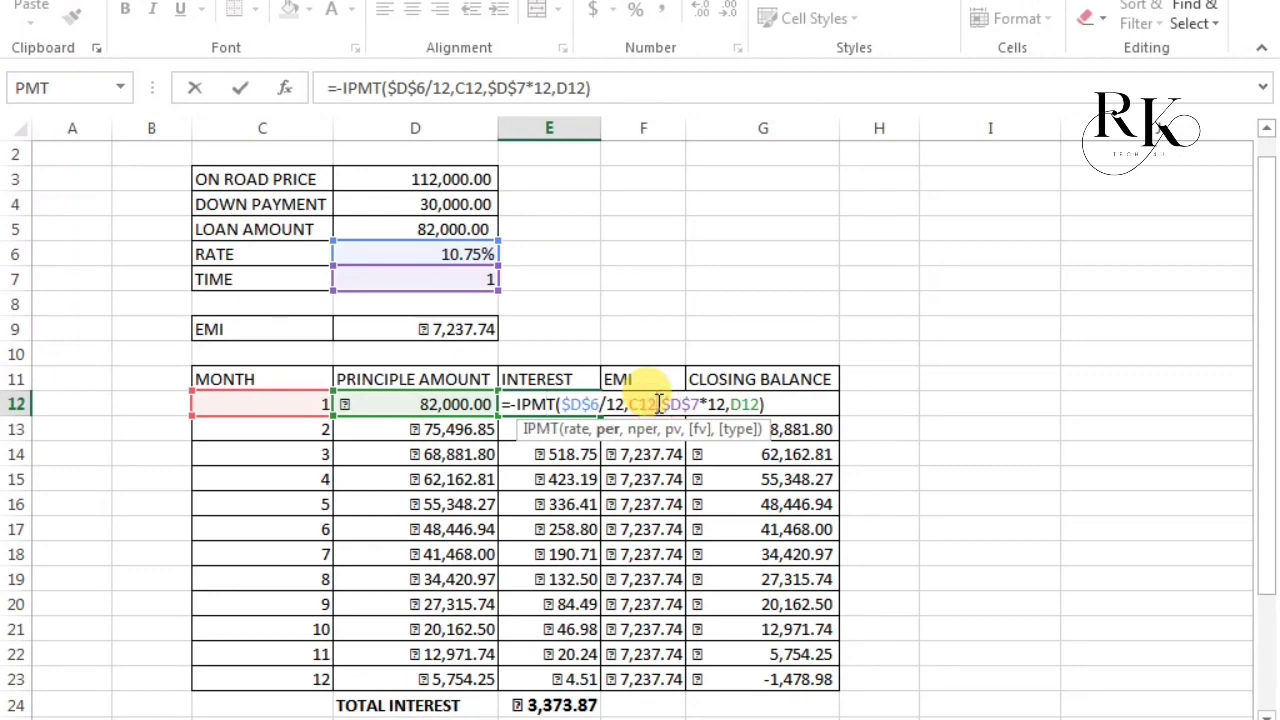
{"action": "key", "text": "BackSpace"}
{"action": "key", "text": "BackSpace"}
{"action": "key", "text": "BackSpace"}
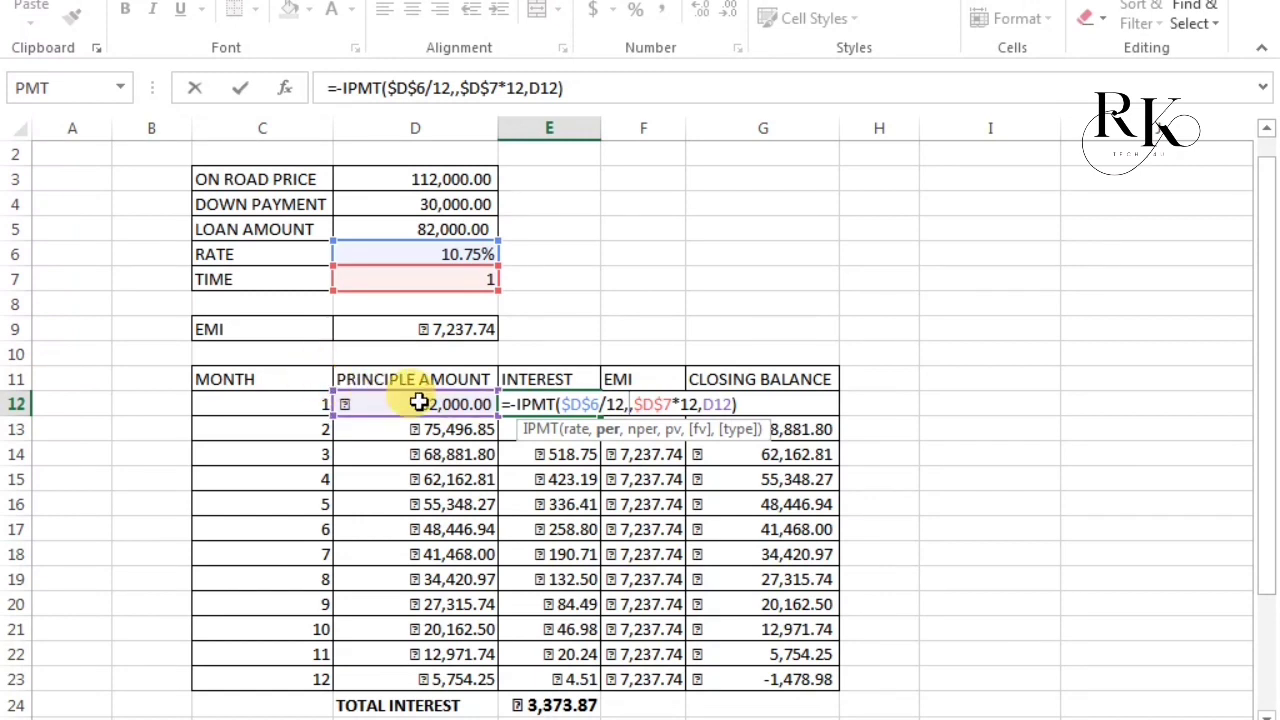
{"action": "type", "text": "1"}
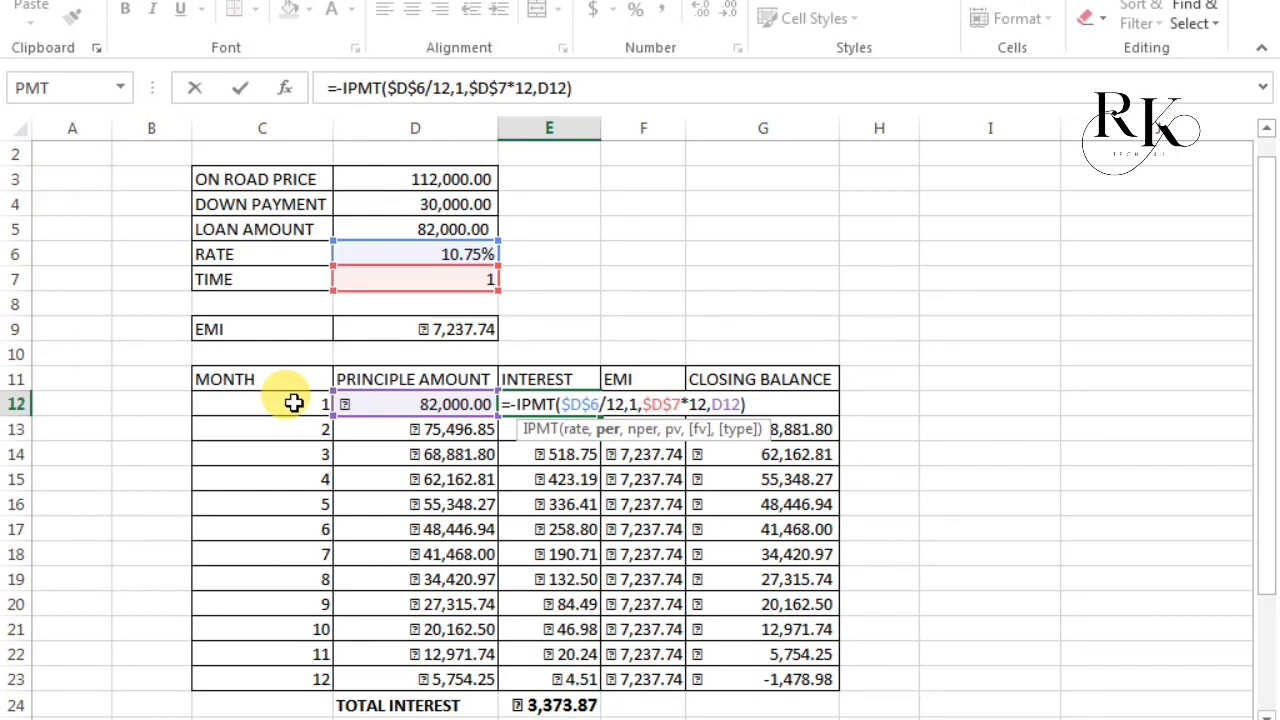
{"action": "left_click", "coordinate": [655, 425]}
{"action": "key", "text": "Return"}
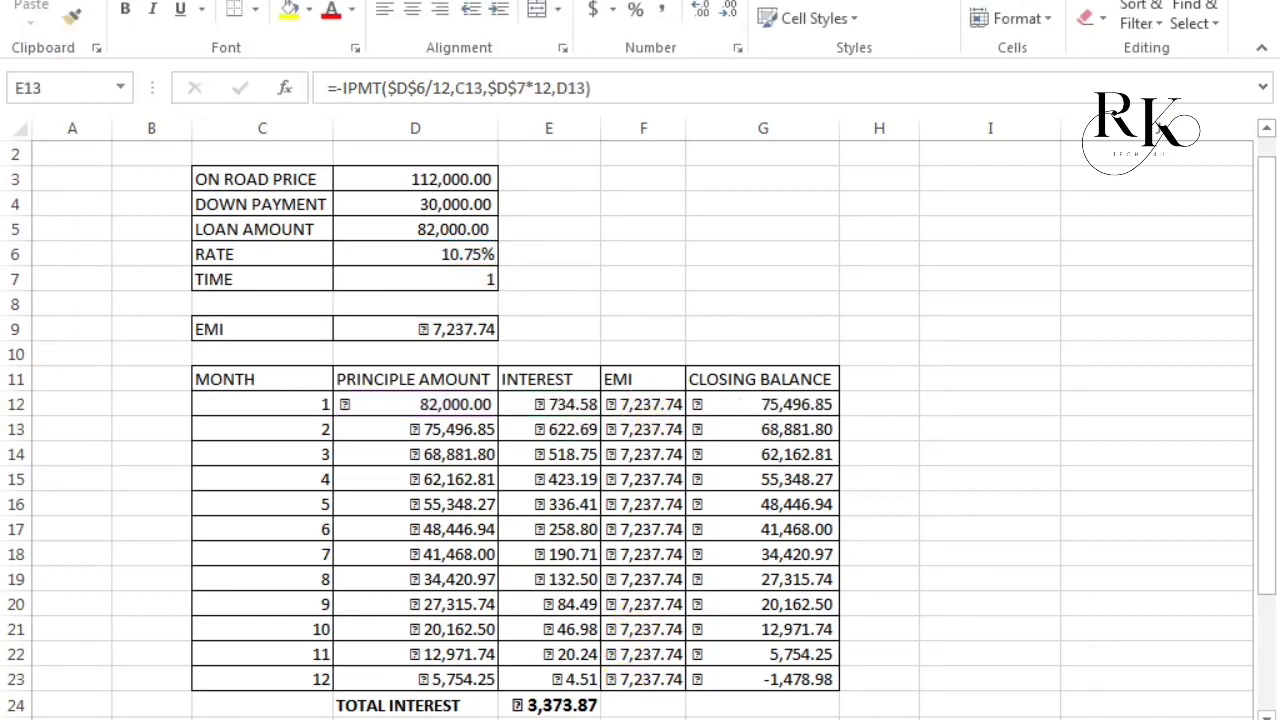
{"action": "key", "text": "F2"}
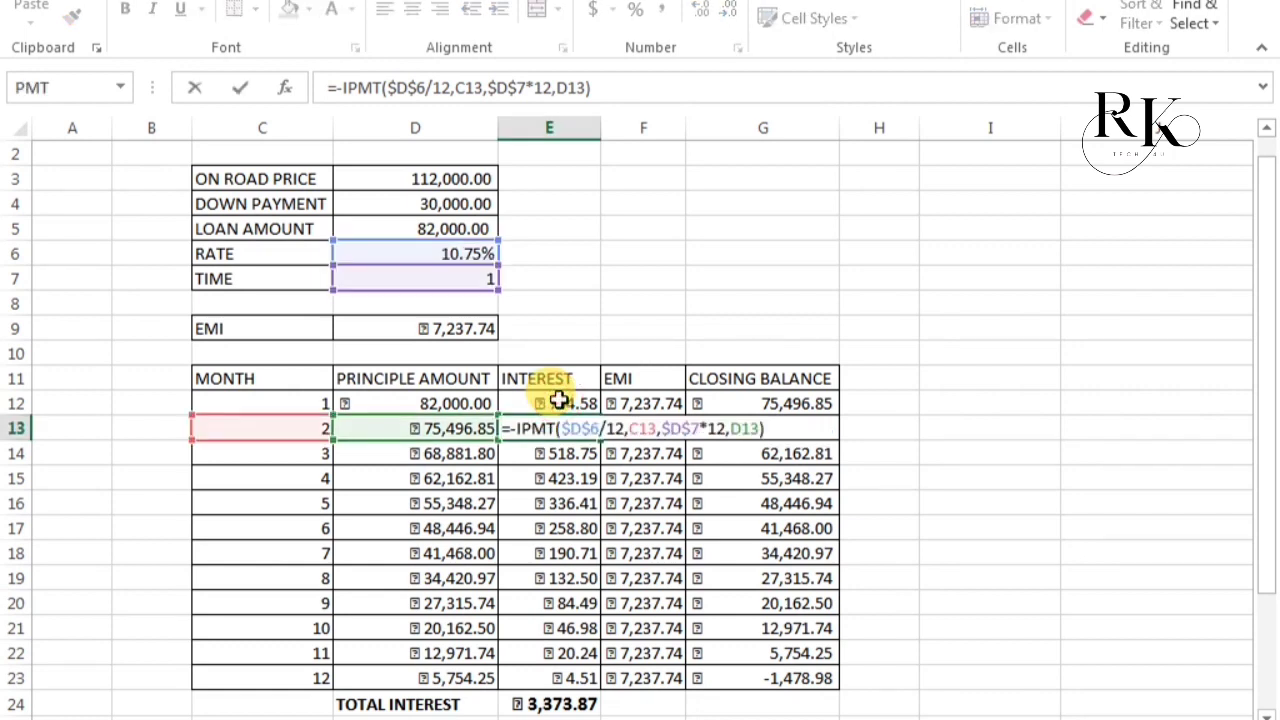
{"action": "key", "text": "Home"}
{"action": "type", "text": "="}
{"action": "left_click", "coordinate": [558, 401]}
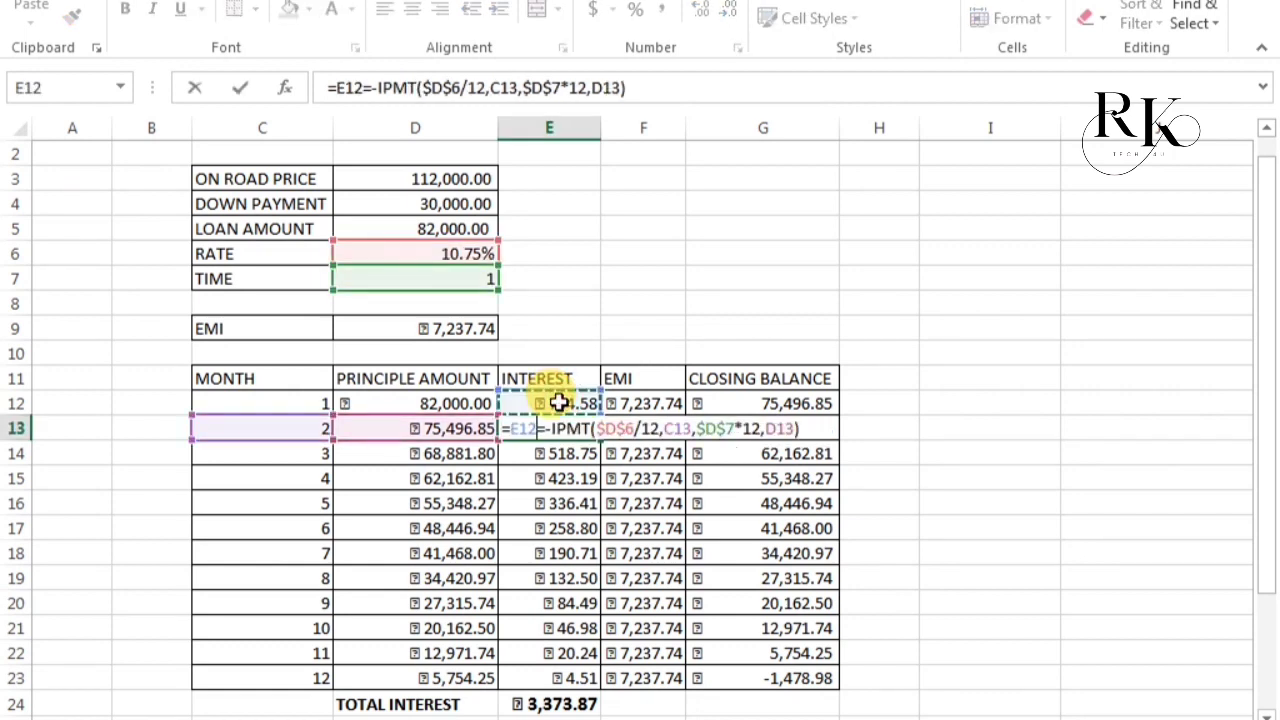
{"action": "key", "text": "BackSpace"}
{"action": "key", "text": "BackSpace"}
{"action": "key", "text": "BackSpace"}
{"action": "key", "text": "BackSpace"}
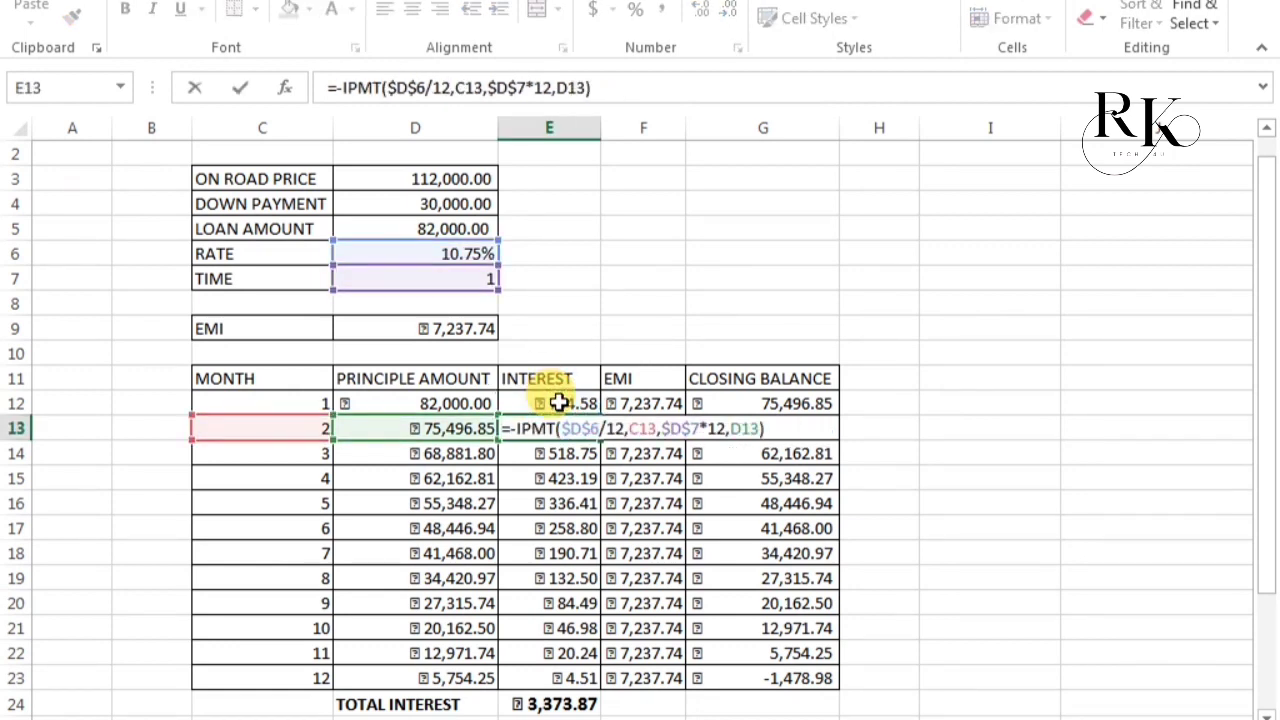
Copy the corrected interest, EMI and closing balance formulas from E12:G12 down through row 23.
{"action": "key", "text": "Return"}
{"action": "left_click", "coordinate": [558, 401]}
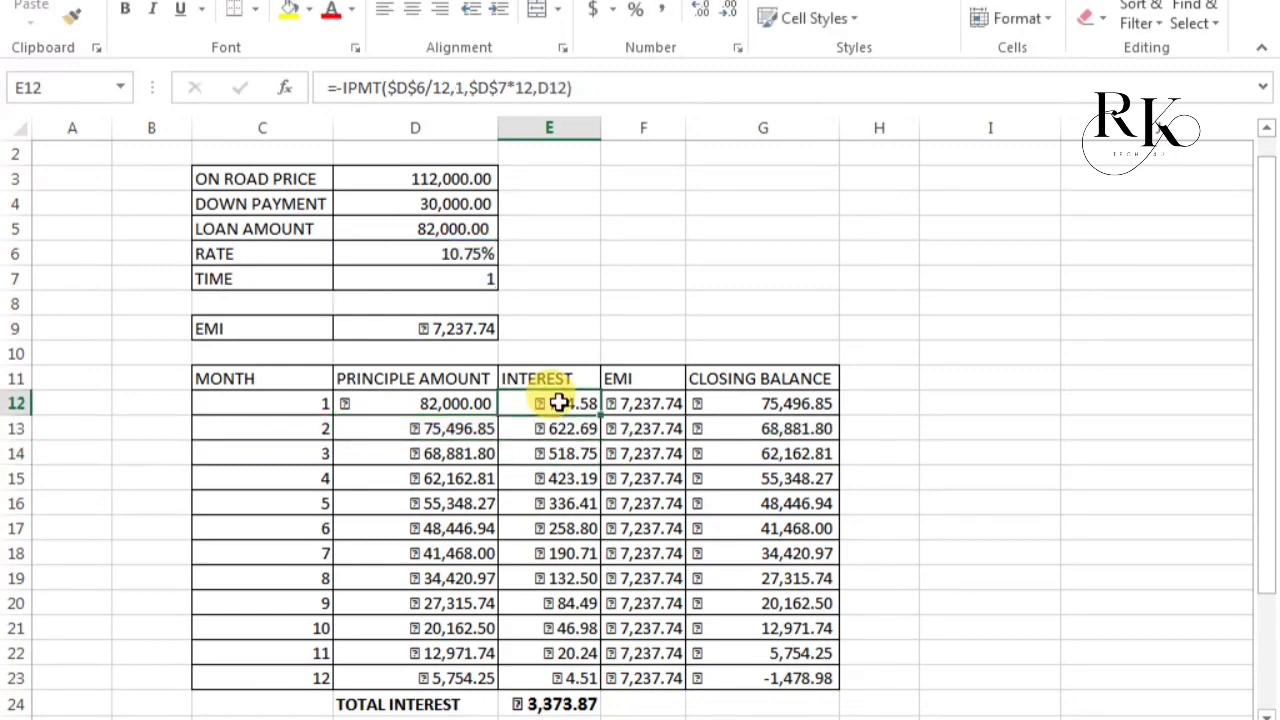
{"action": "key", "text": "shift+Right"}
{"action": "key", "text": "shift+Right"}
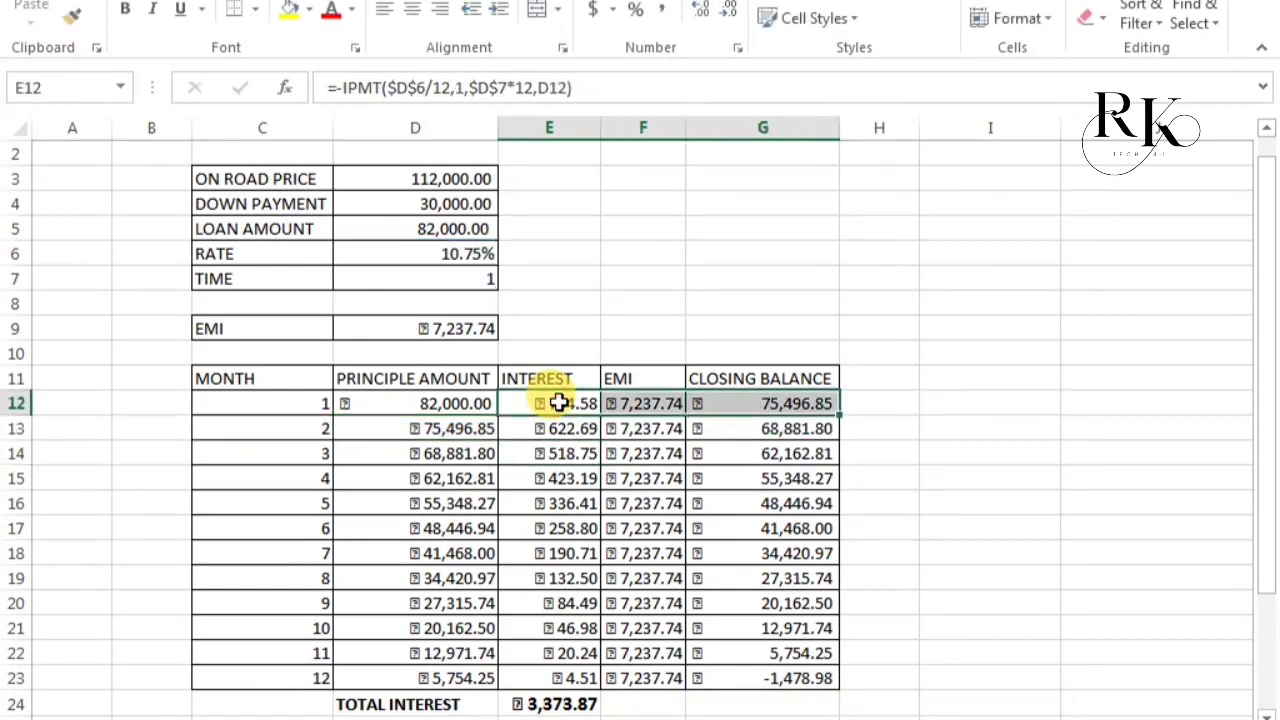
{"action": "key", "text": "ctrl+c"}
{"action": "key", "text": "shift+Down"}
{"action": "key", "text": "shift+Down"}
{"action": "key", "text": "shift+Down"}
{"action": "key", "text": "shift+Down"}
{"action": "key", "text": "shift+Down"}
{"action": "key", "text": "shift+Down"}
{"action": "key", "text": "shift+Down"}
{"action": "key", "text": "shift+Down"}
{"action": "key", "text": "shift+Down"}
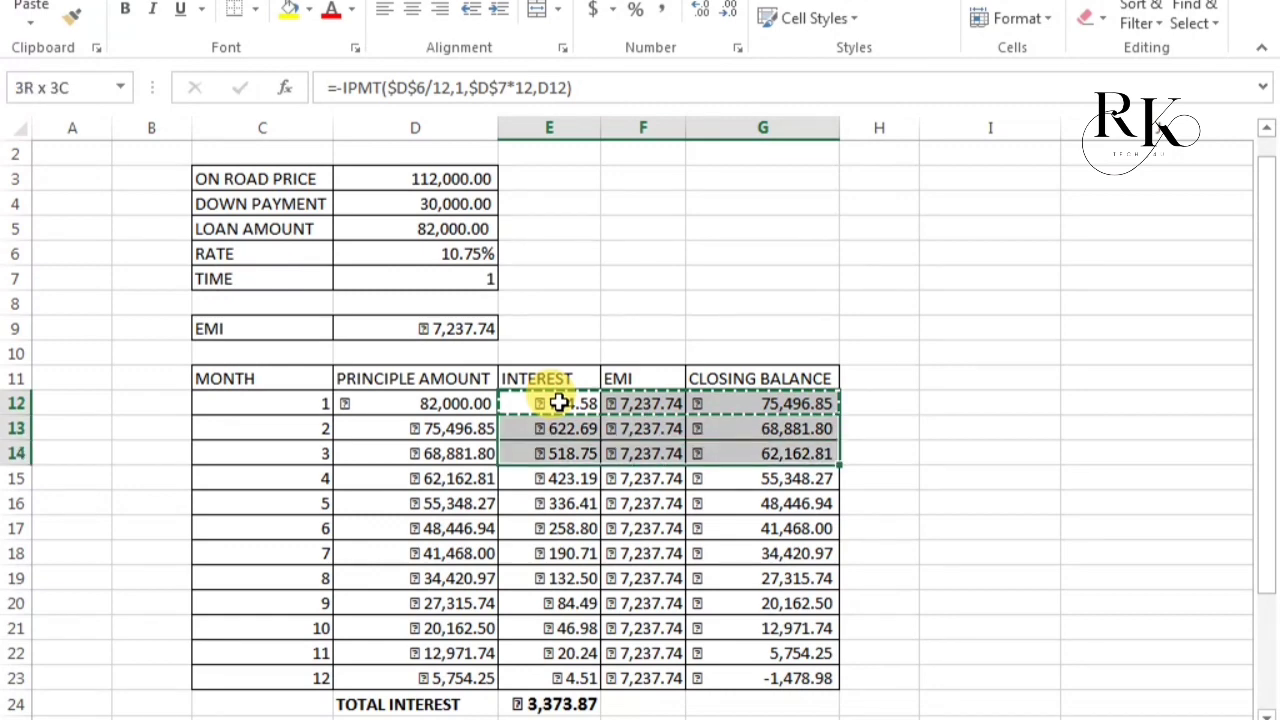
{"action": "key", "text": "shift+Down"}
{"action": "key", "text": "shift+Down"}
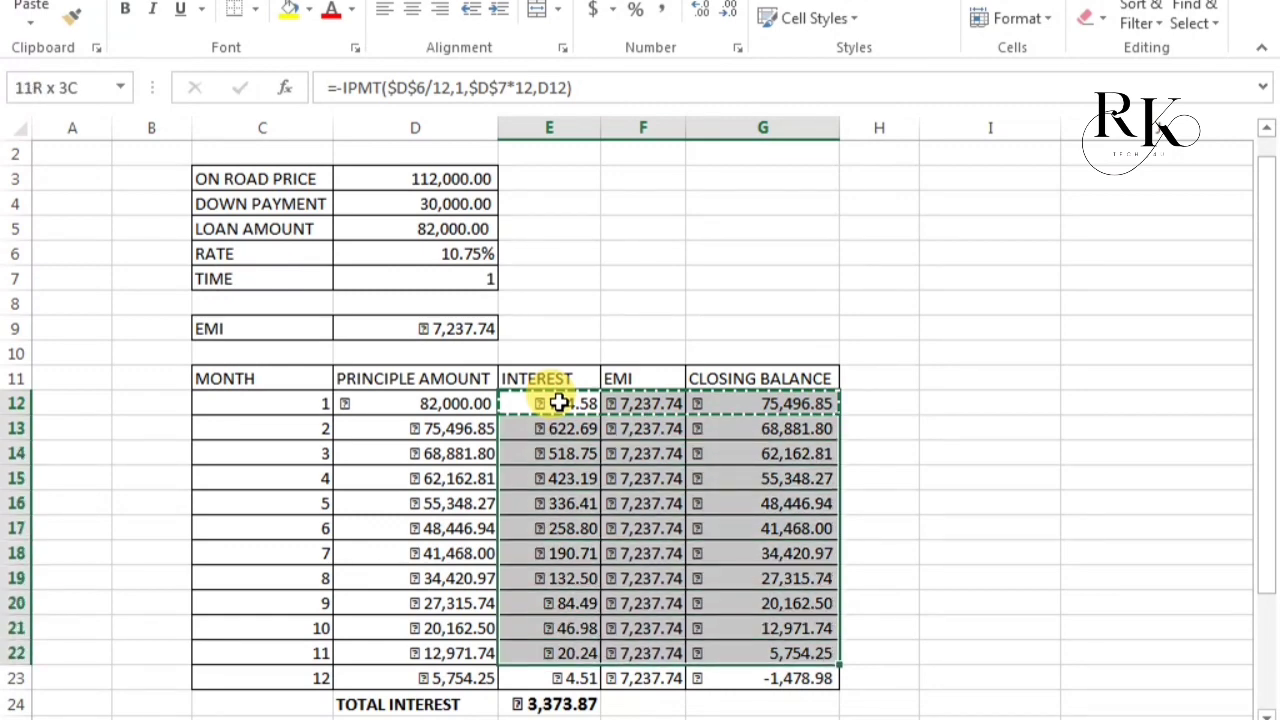
{"action": "key", "text": "Return"}
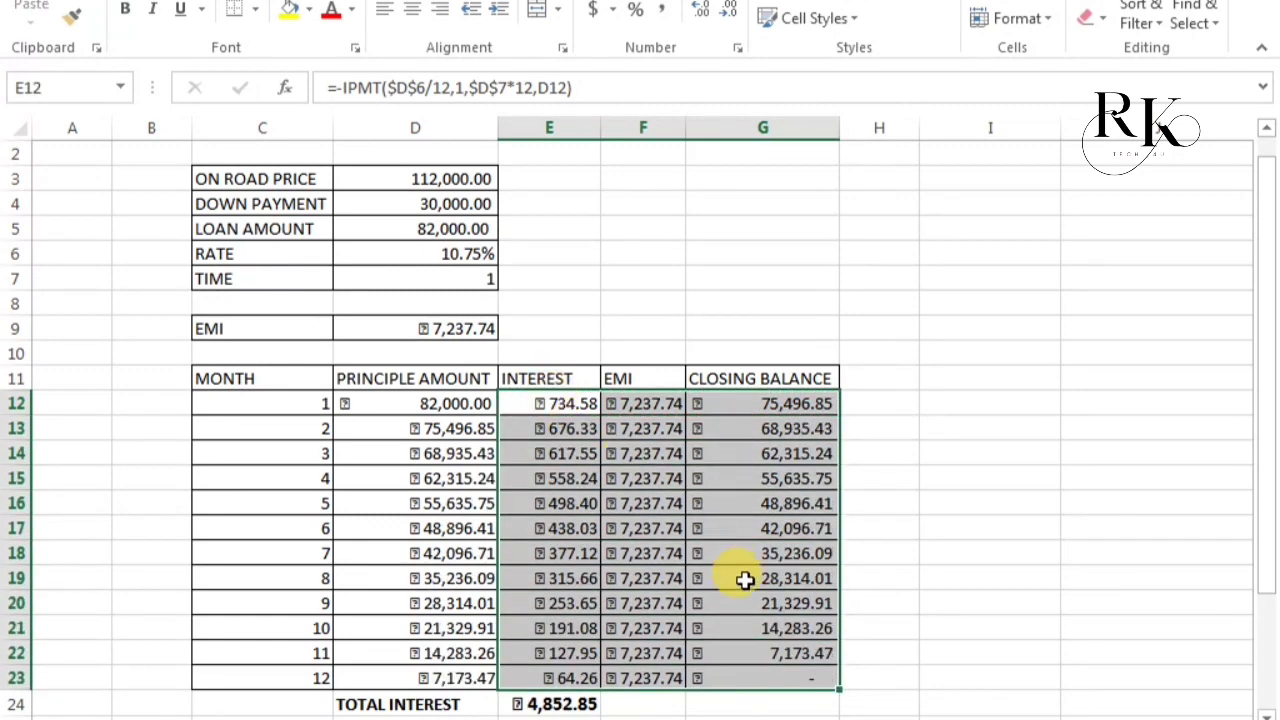
Check the final closing balance in G23 against the interest formula in E12 and the EMI formula in D9.
{"action": "left_click", "coordinate": [808, 676]}
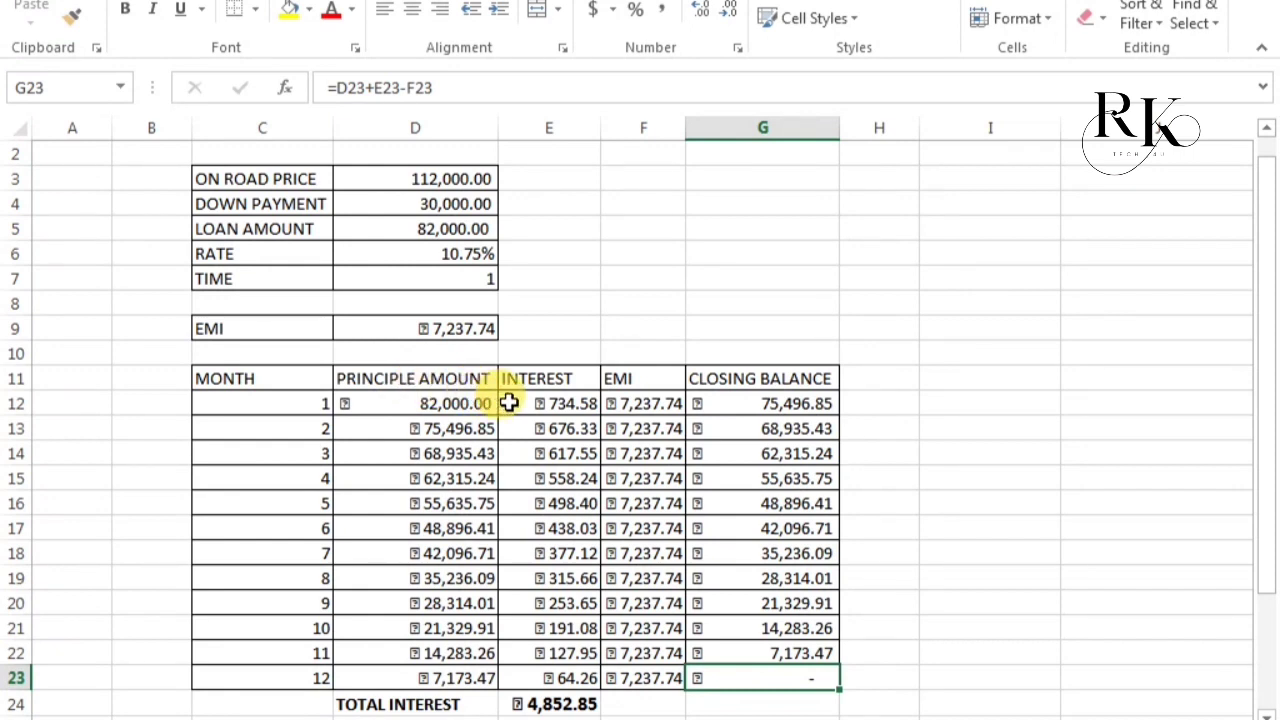
{"action": "left_click", "coordinate": [543, 405]}
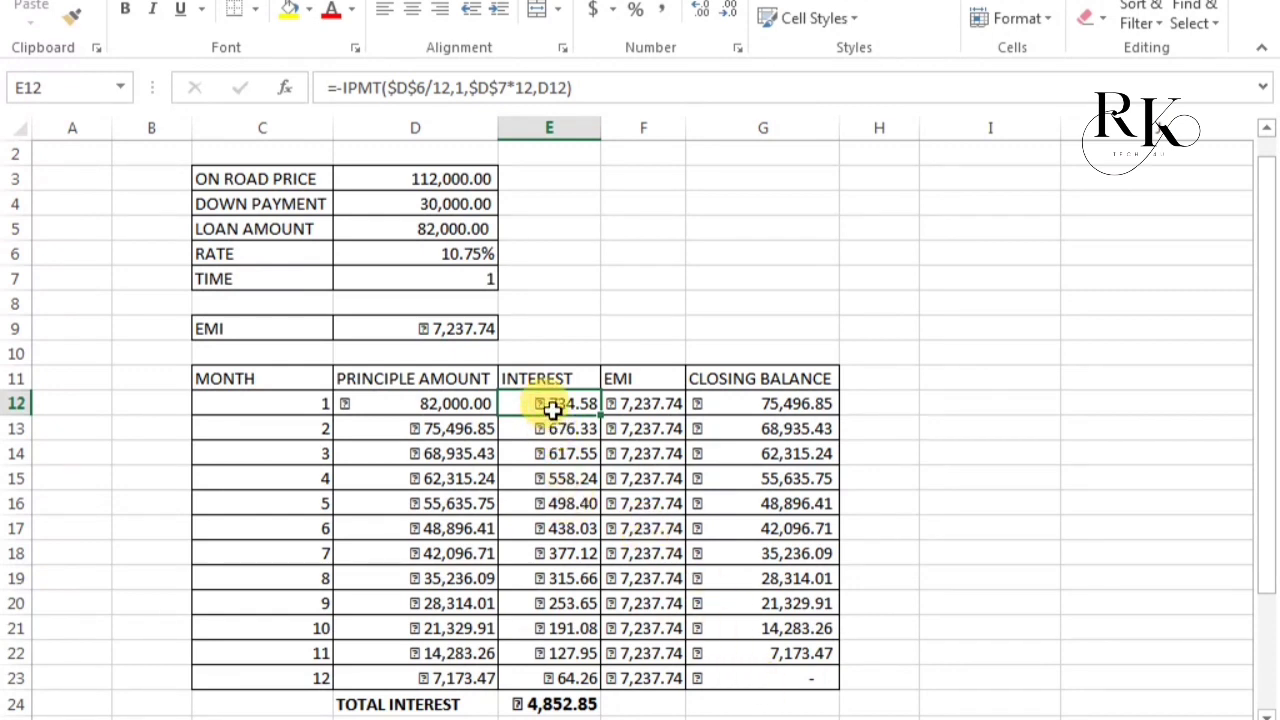
{"action": "left_click", "coordinate": [452, 325]}
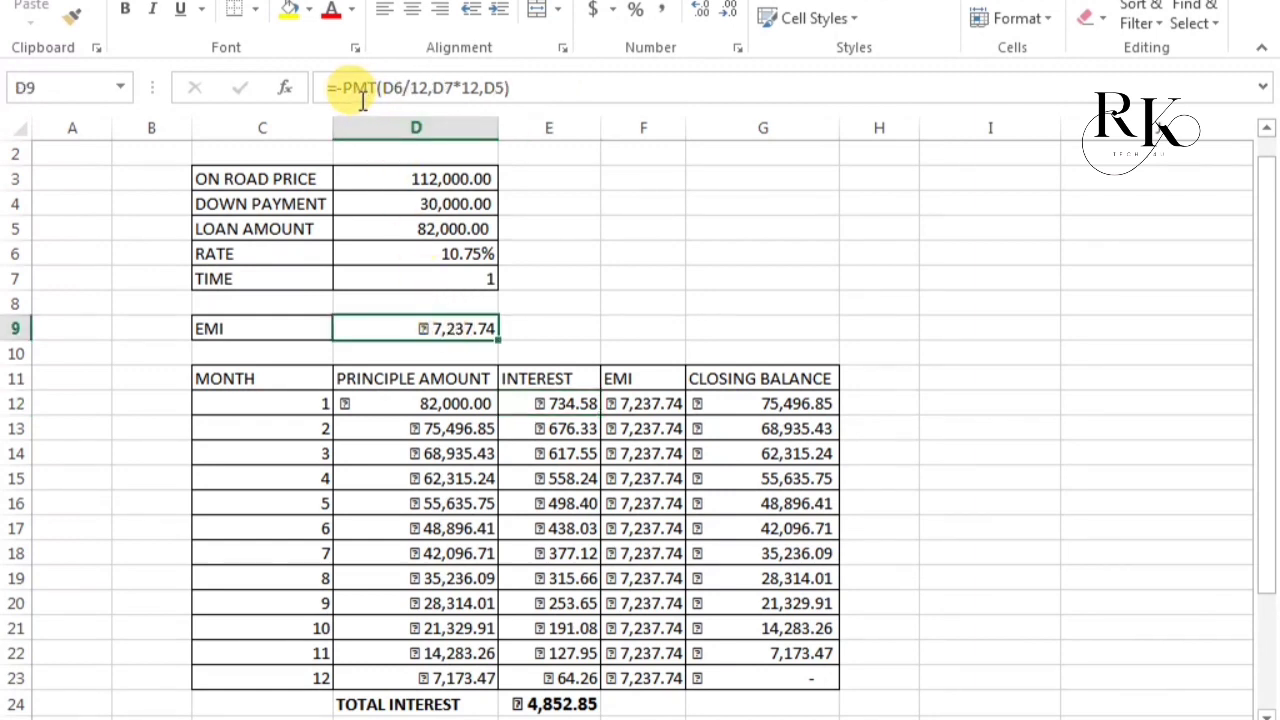
{"action": "left_click", "coordinate": [526, 395]}
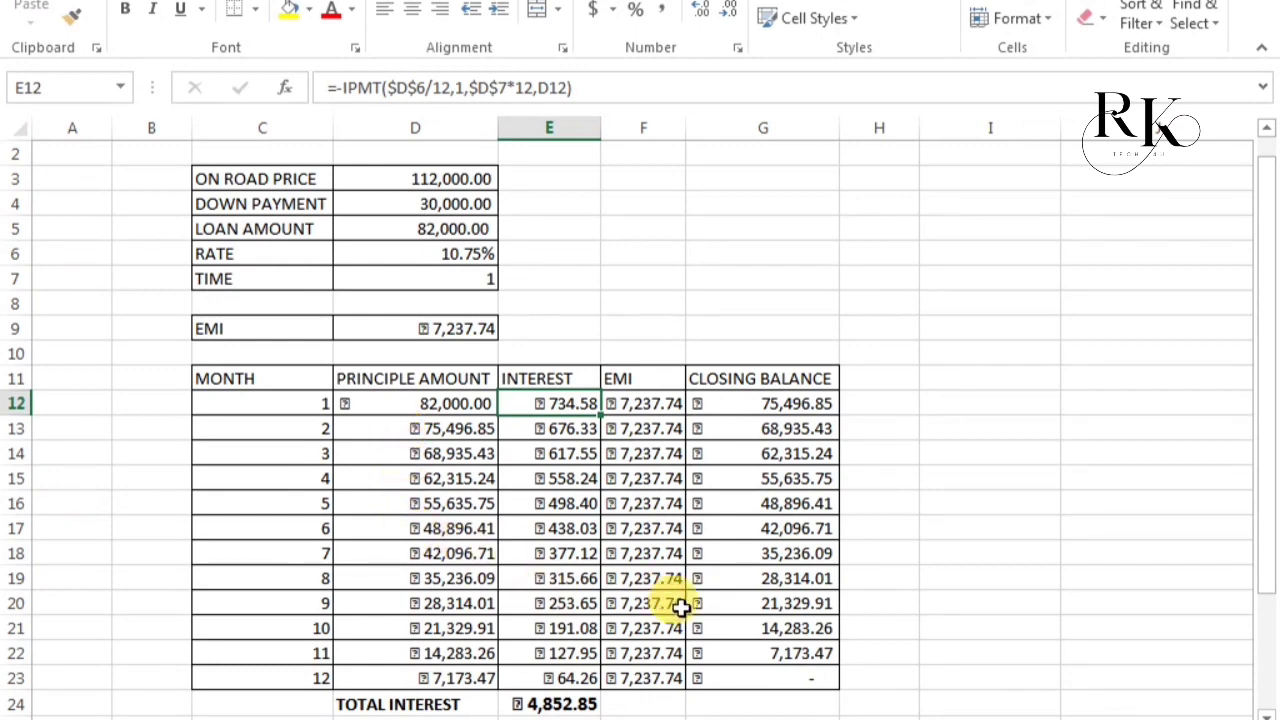
{"action": "left_click", "coordinate": [750, 677]}
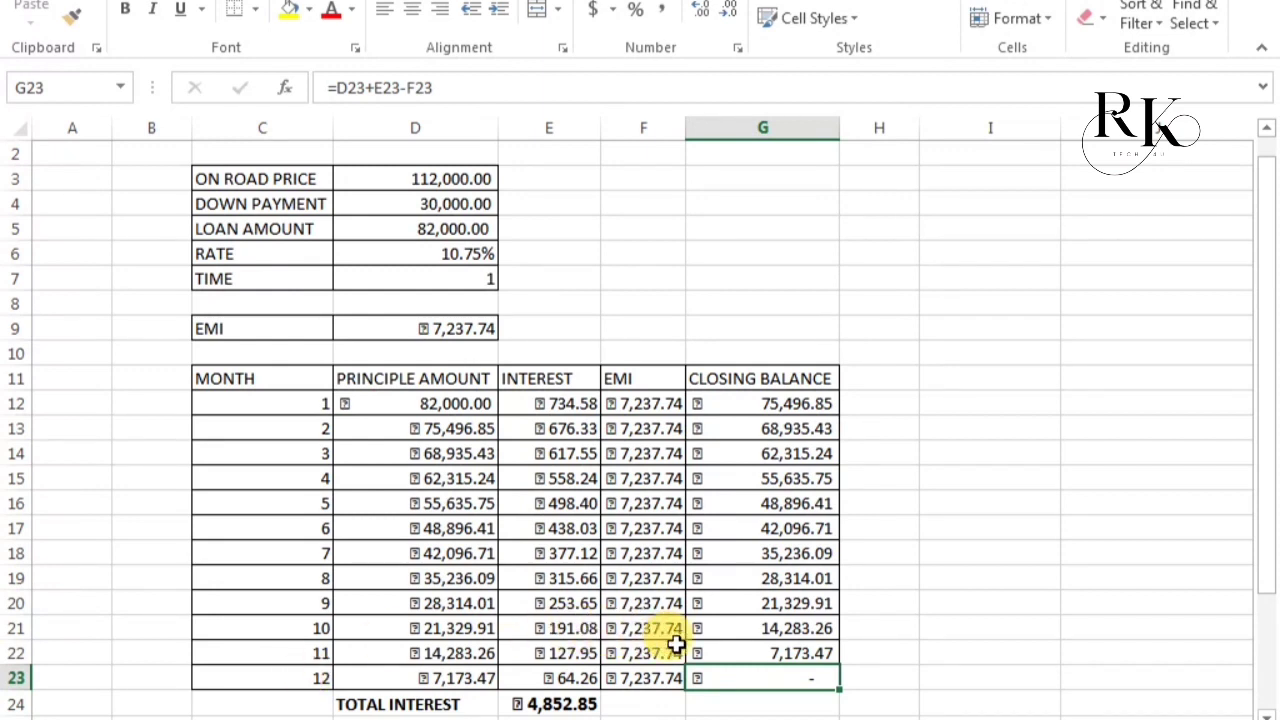
Inspect the total interest formula in E24 and the total bike price formula in E26.
{"action": "left_click", "coordinate": [548, 704]}
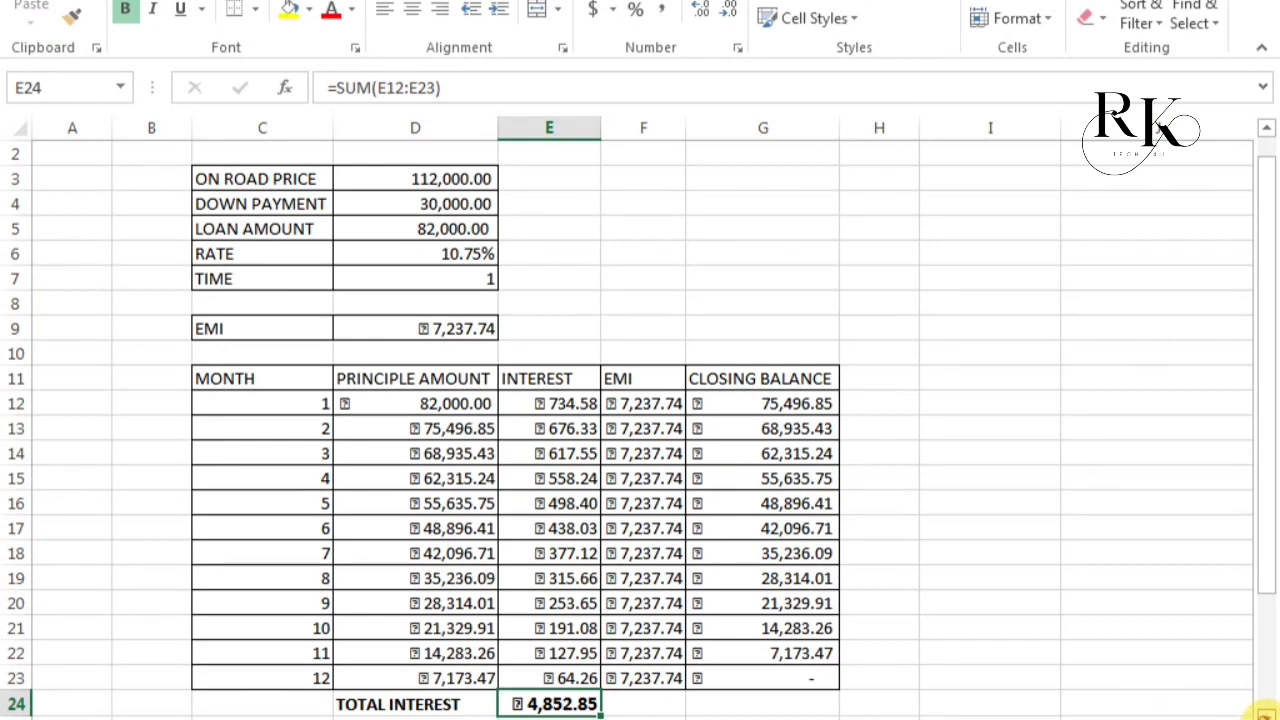
{"action": "left_click", "coordinate": [1266, 712]}
{"action": "left_click", "coordinate": [1266, 712]}
{"action": "left_click", "coordinate": [1266, 712]}
{"action": "left_click", "coordinate": [1266, 712]}
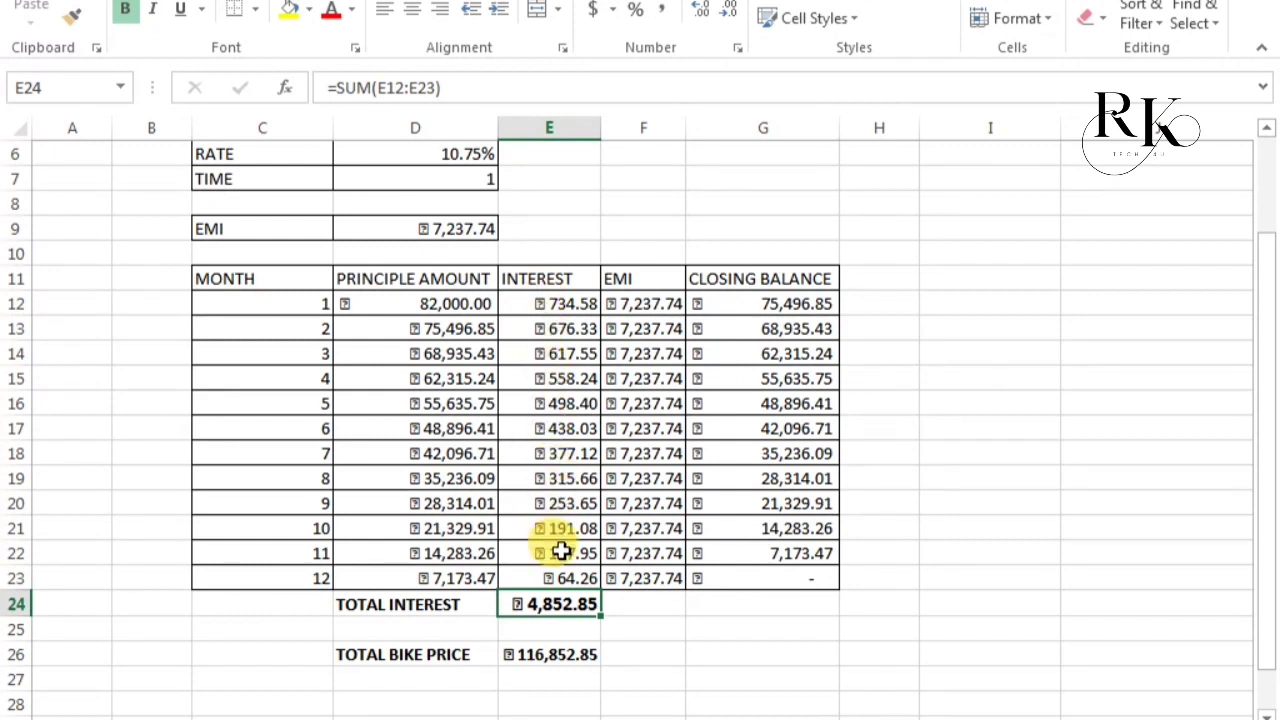
{"action": "left_click", "coordinate": [520, 660]}
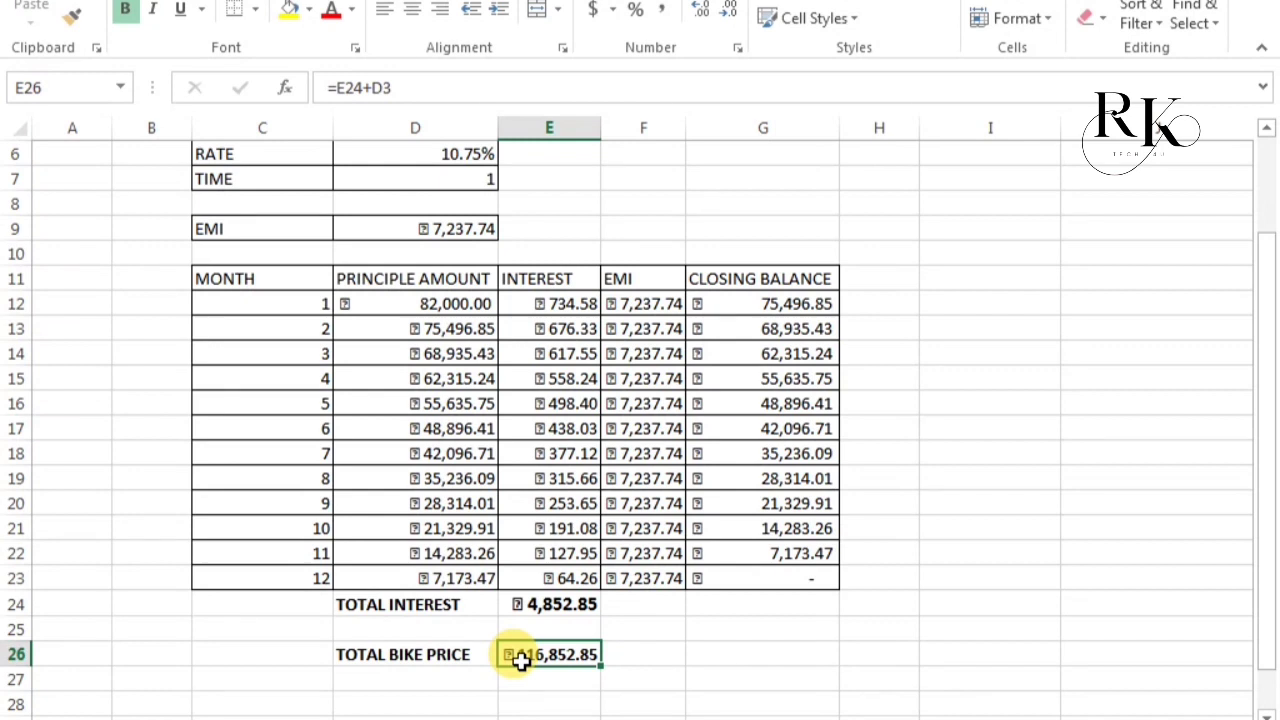
{"action": "double_click", "coordinate": [1266, 128]}
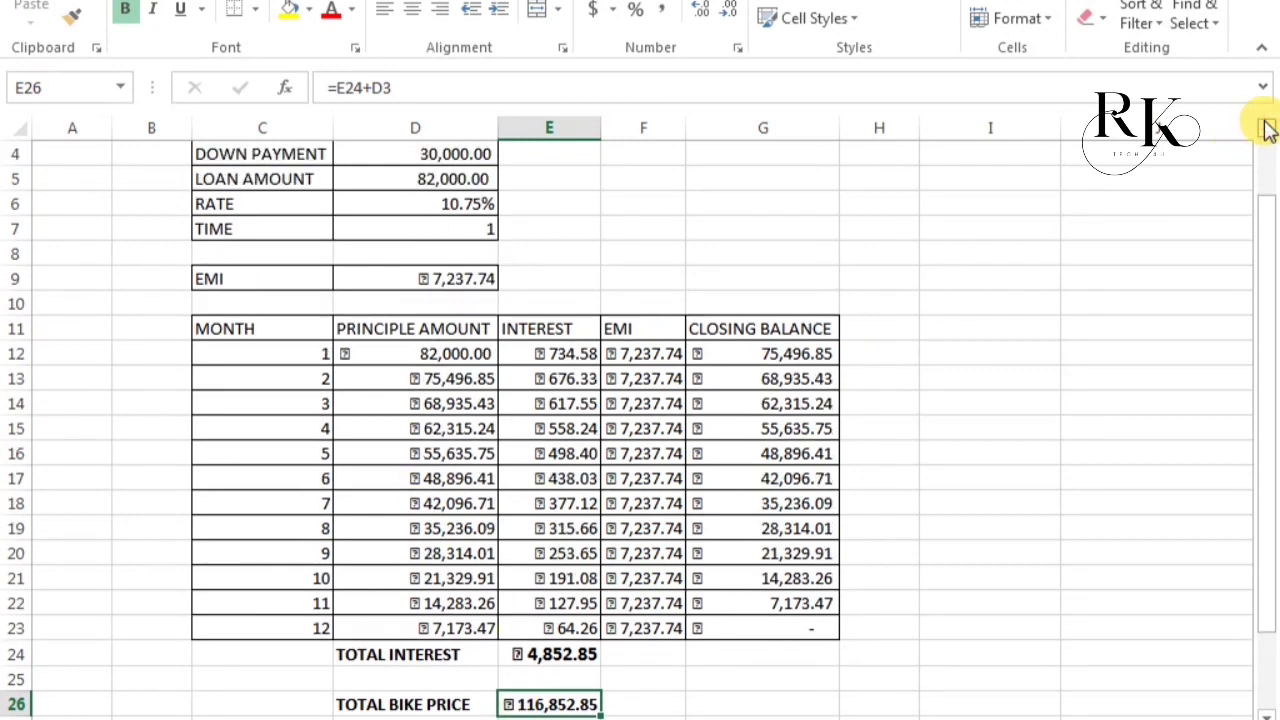
{"action": "left_click", "coordinate": [1266, 128]}
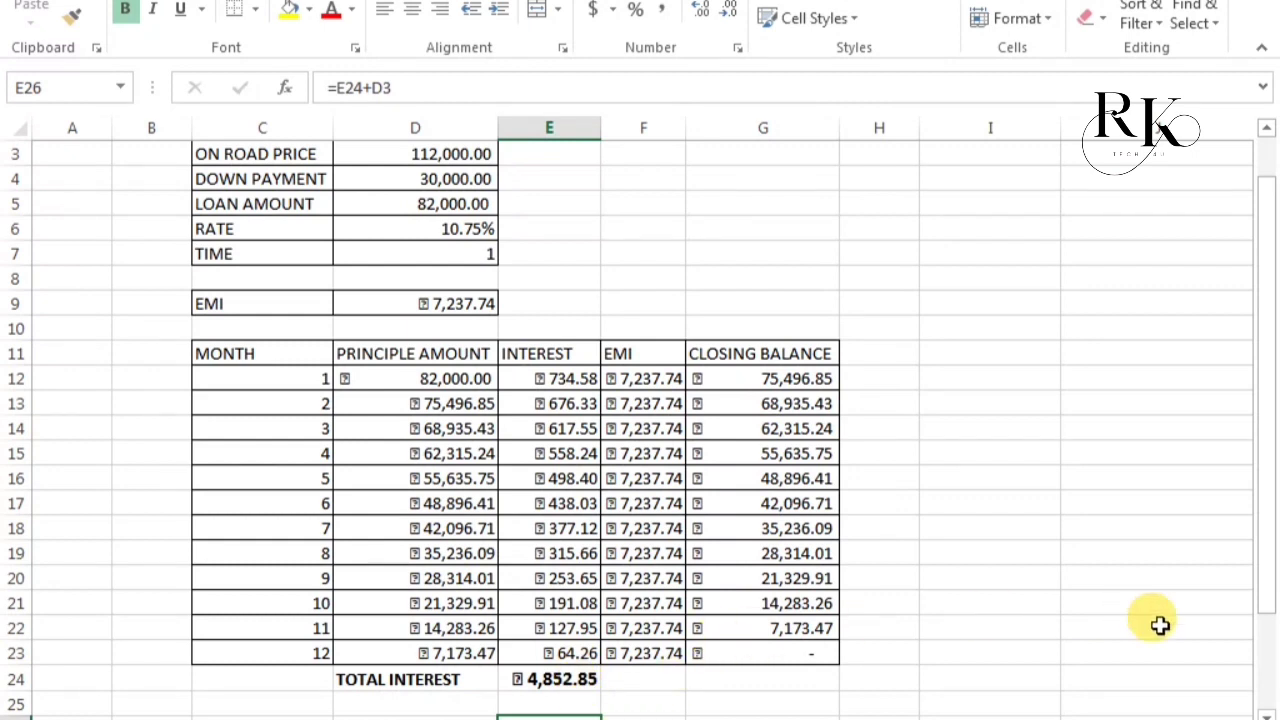
{"action": "left_click", "coordinate": [1265, 707]}
{"action": "left_click", "coordinate": [1265, 707]}
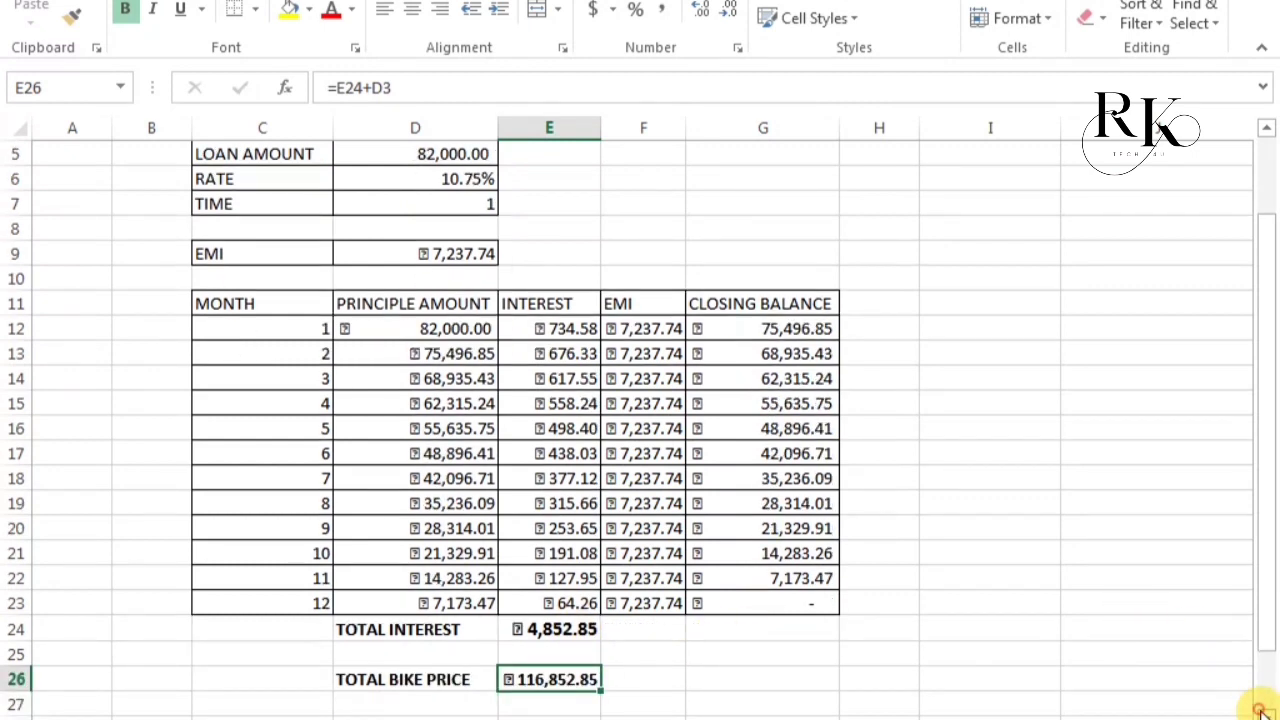
{"action": "left_click", "coordinate": [1265, 707]}
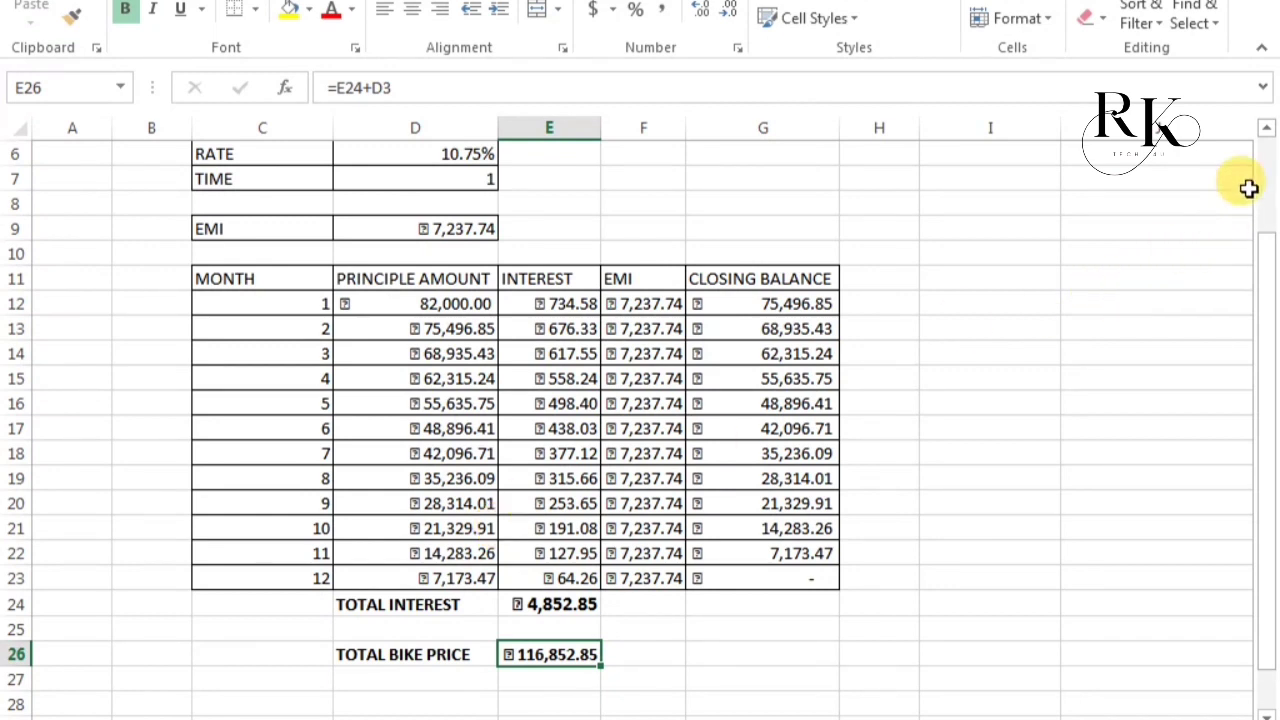
{"action": "left_click", "coordinate": [1266, 130]}
{"action": "left_click", "coordinate": [1266, 130]}
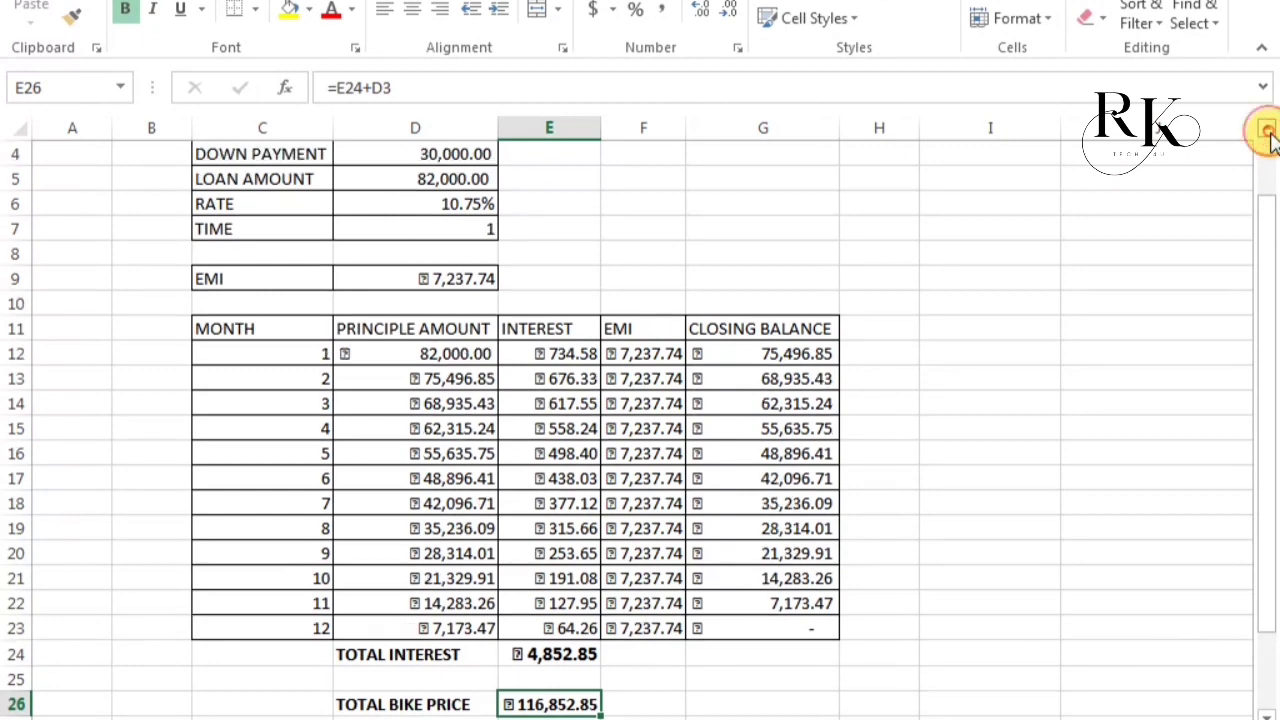
{"action": "left_click", "coordinate": [1266, 130]}
{"action": "left_click", "coordinate": [1266, 130]}
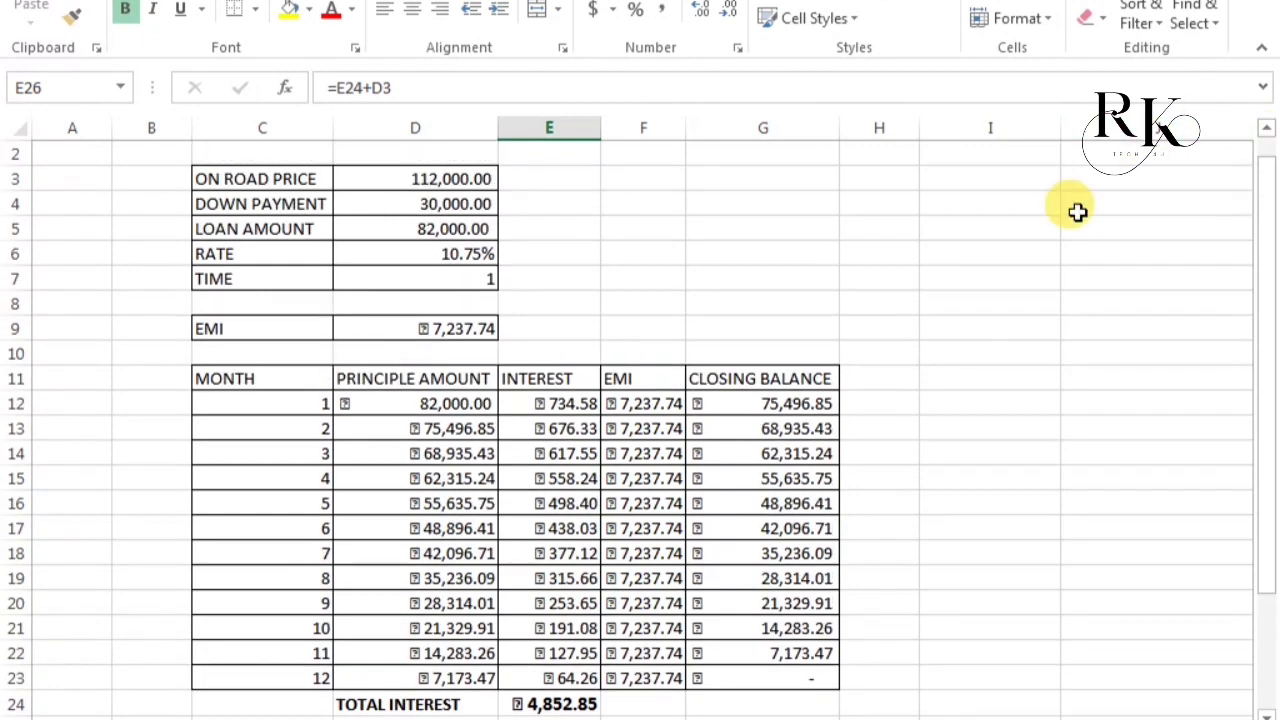
{"action": "left_click", "coordinate": [614, 345]}
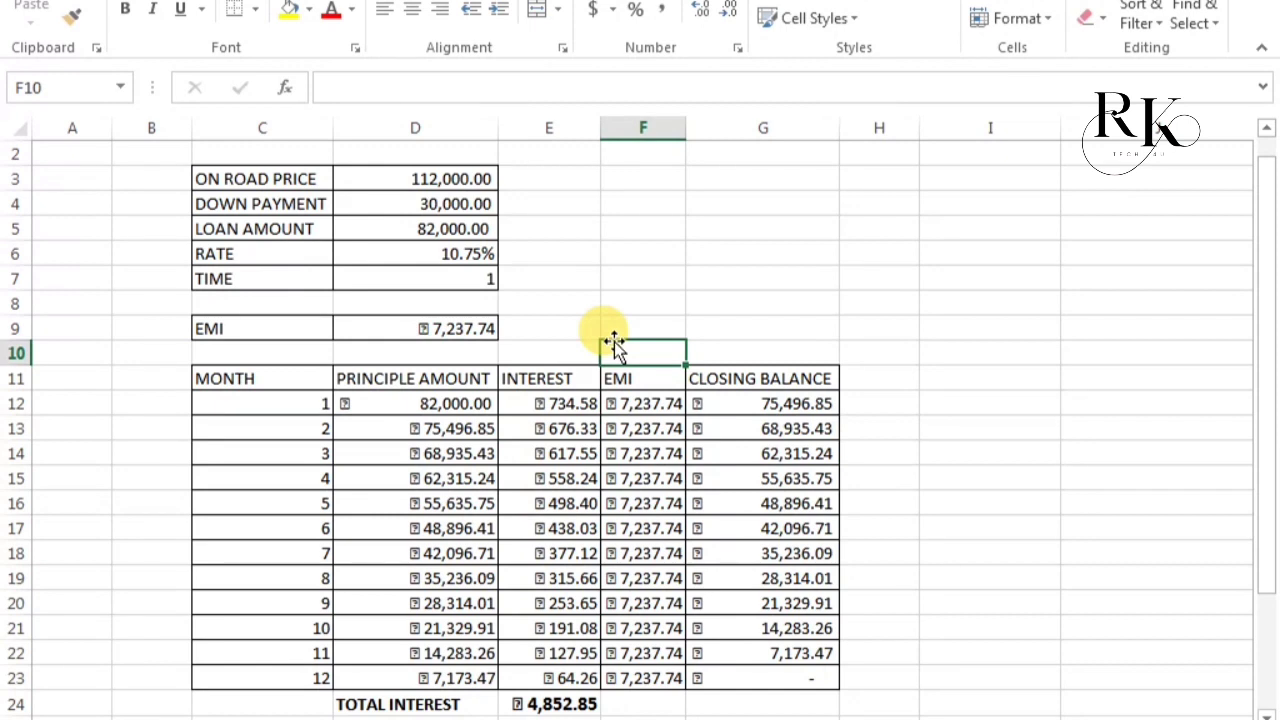
{"action": "left_click", "coordinate": [612, 319]}
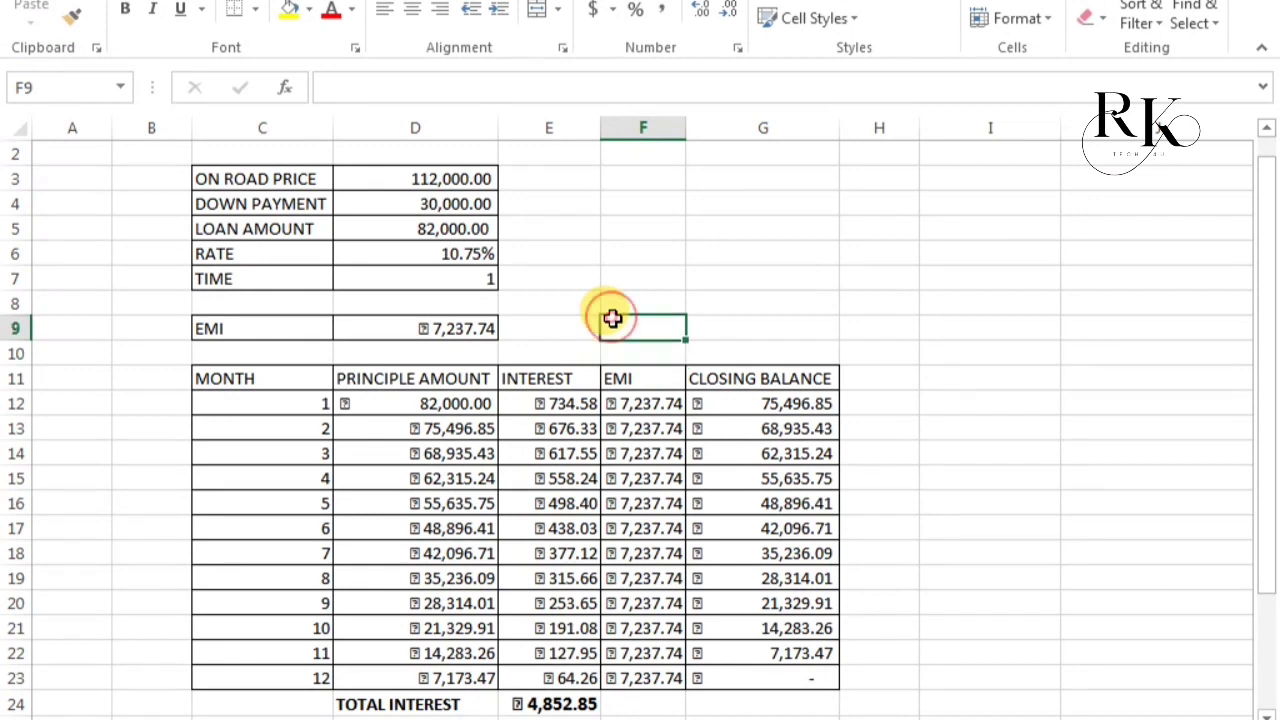